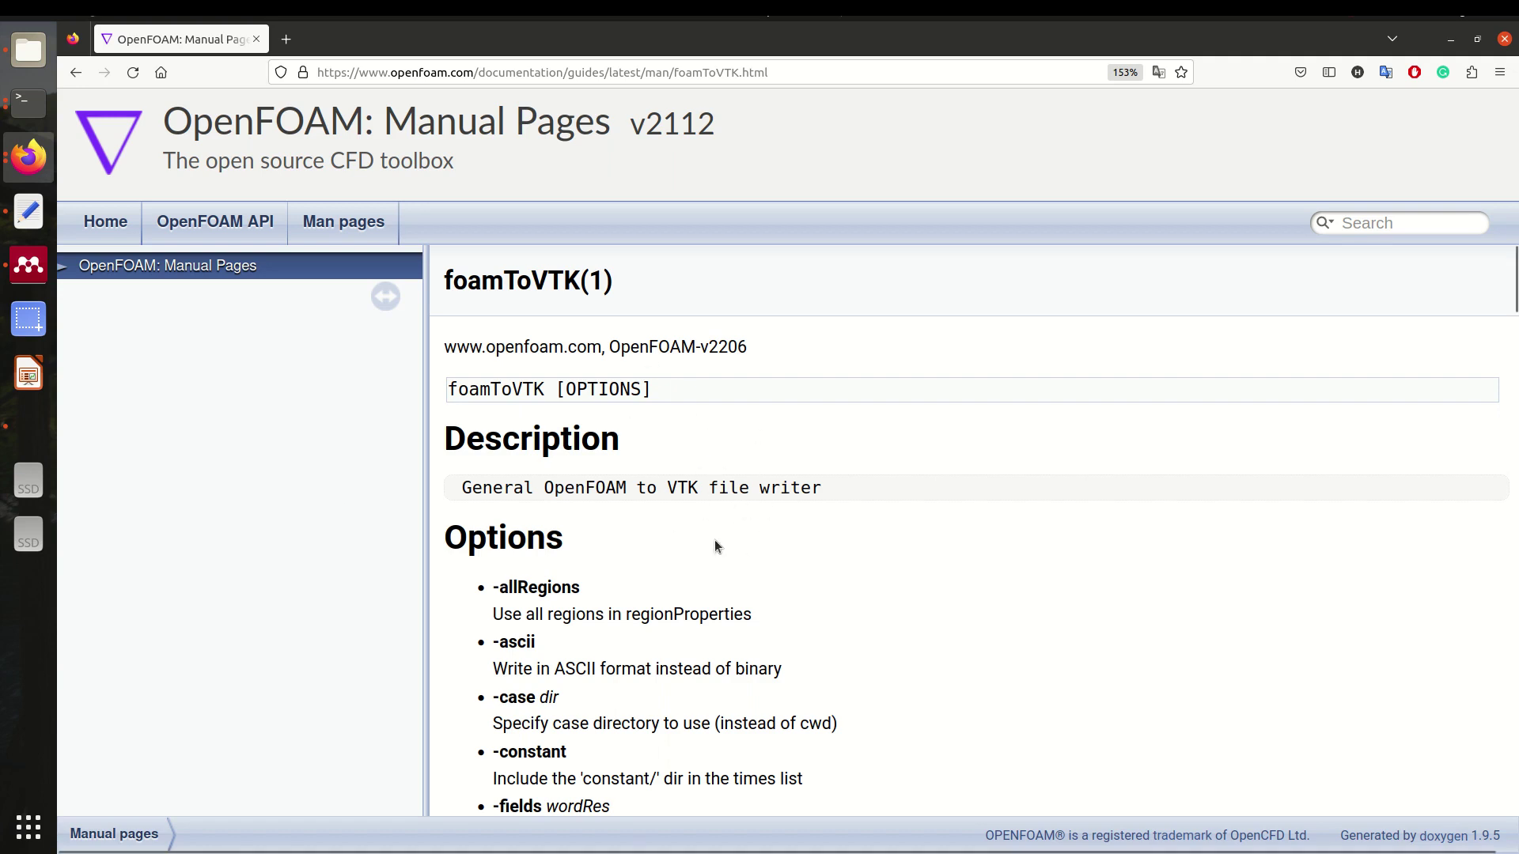
Step: Read through the foamToVTK man page options, then switch to the LES_carre_Re_22 folder window
left_click_drag(822, 488, 779, 488)
left_click(775, 492)
scroll(776, 495, "down", 3)
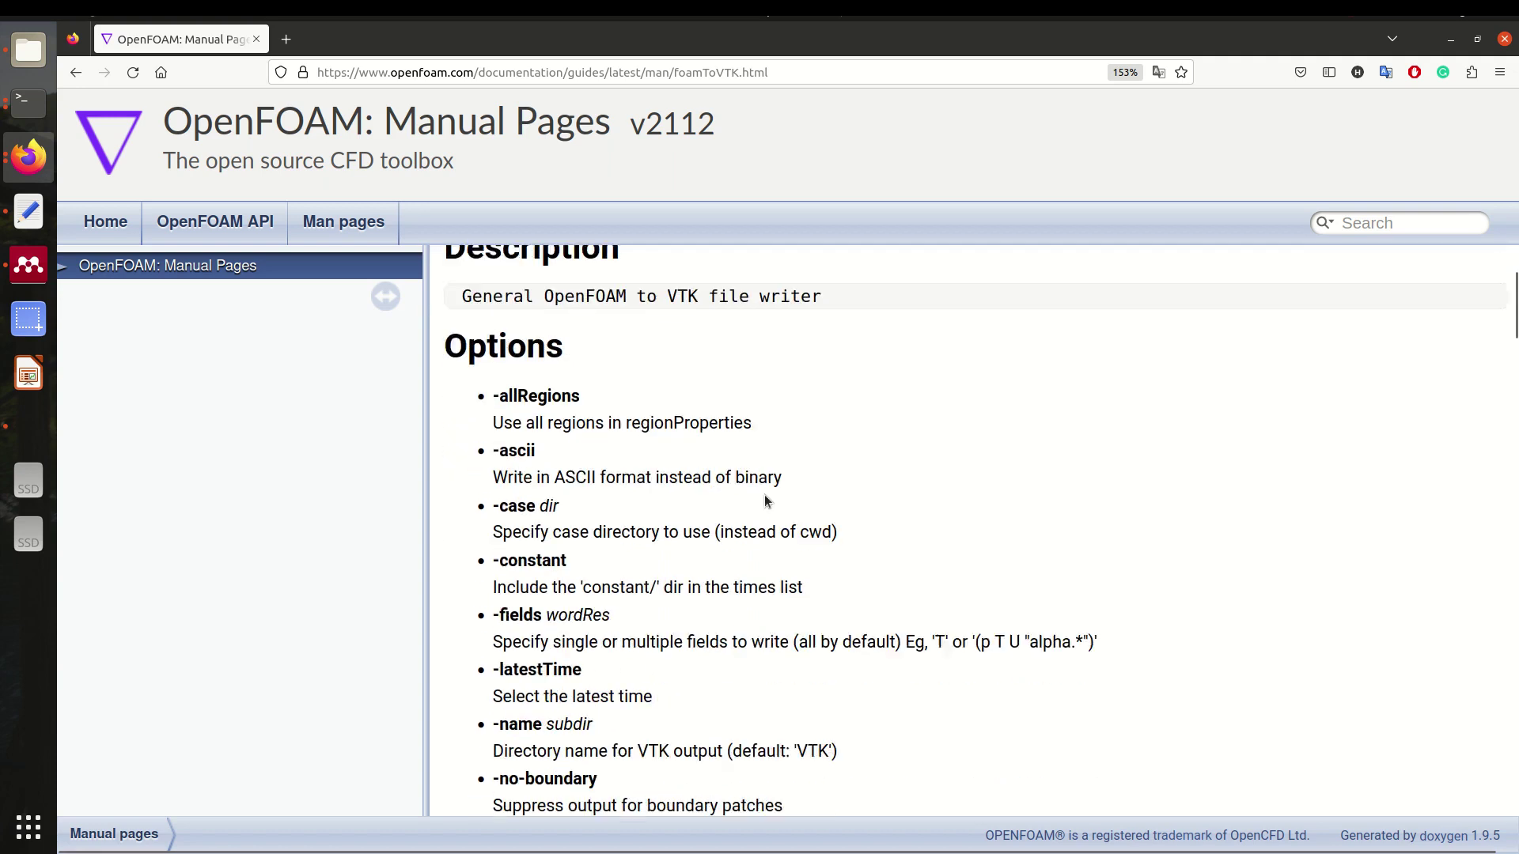
scroll(579, 430, "down", 10)
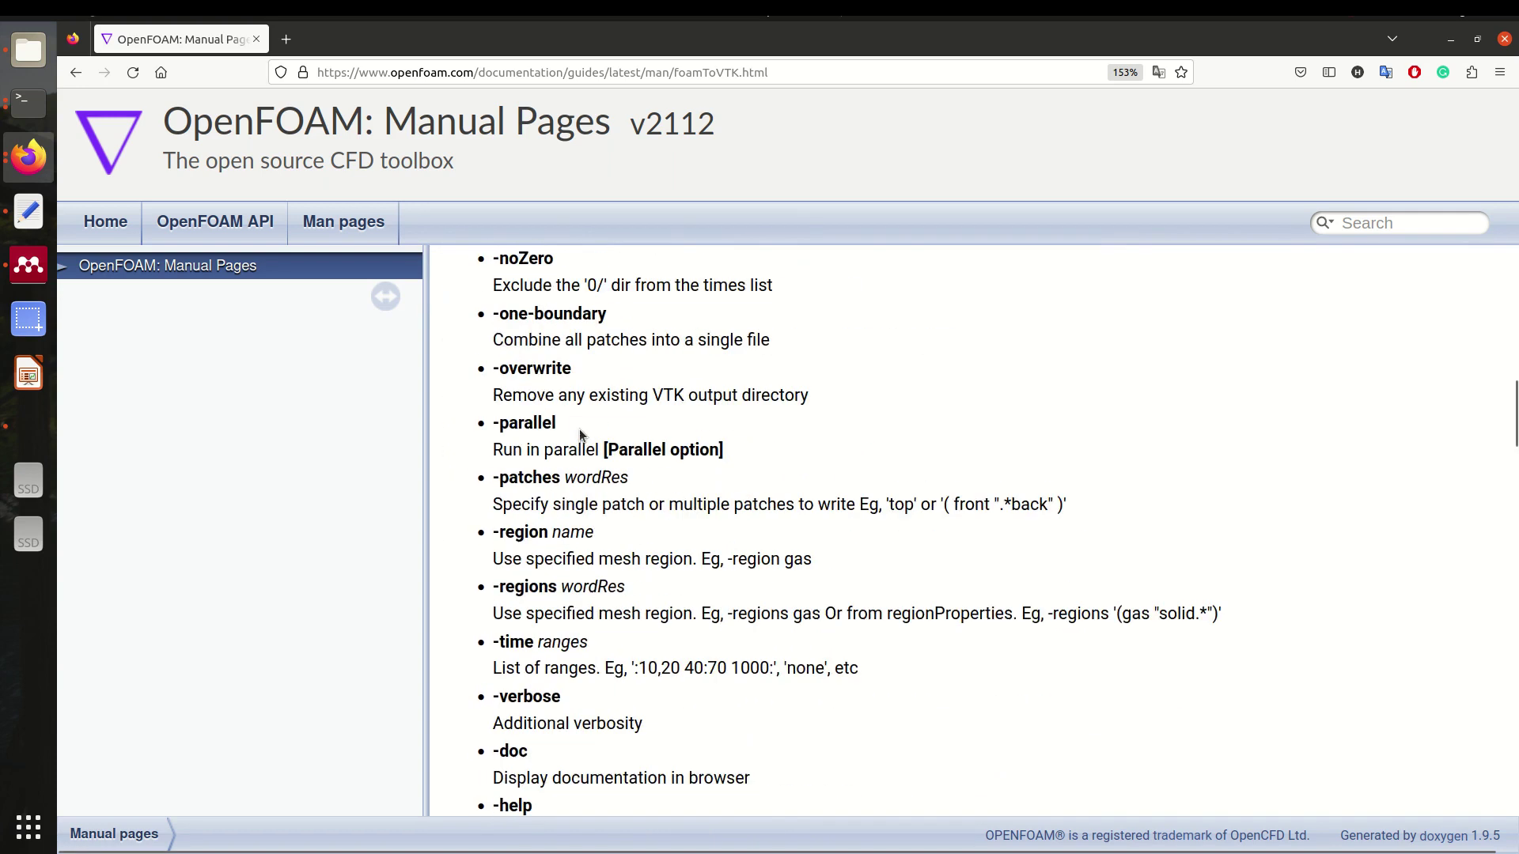
scroll(579, 429, "down", 5)
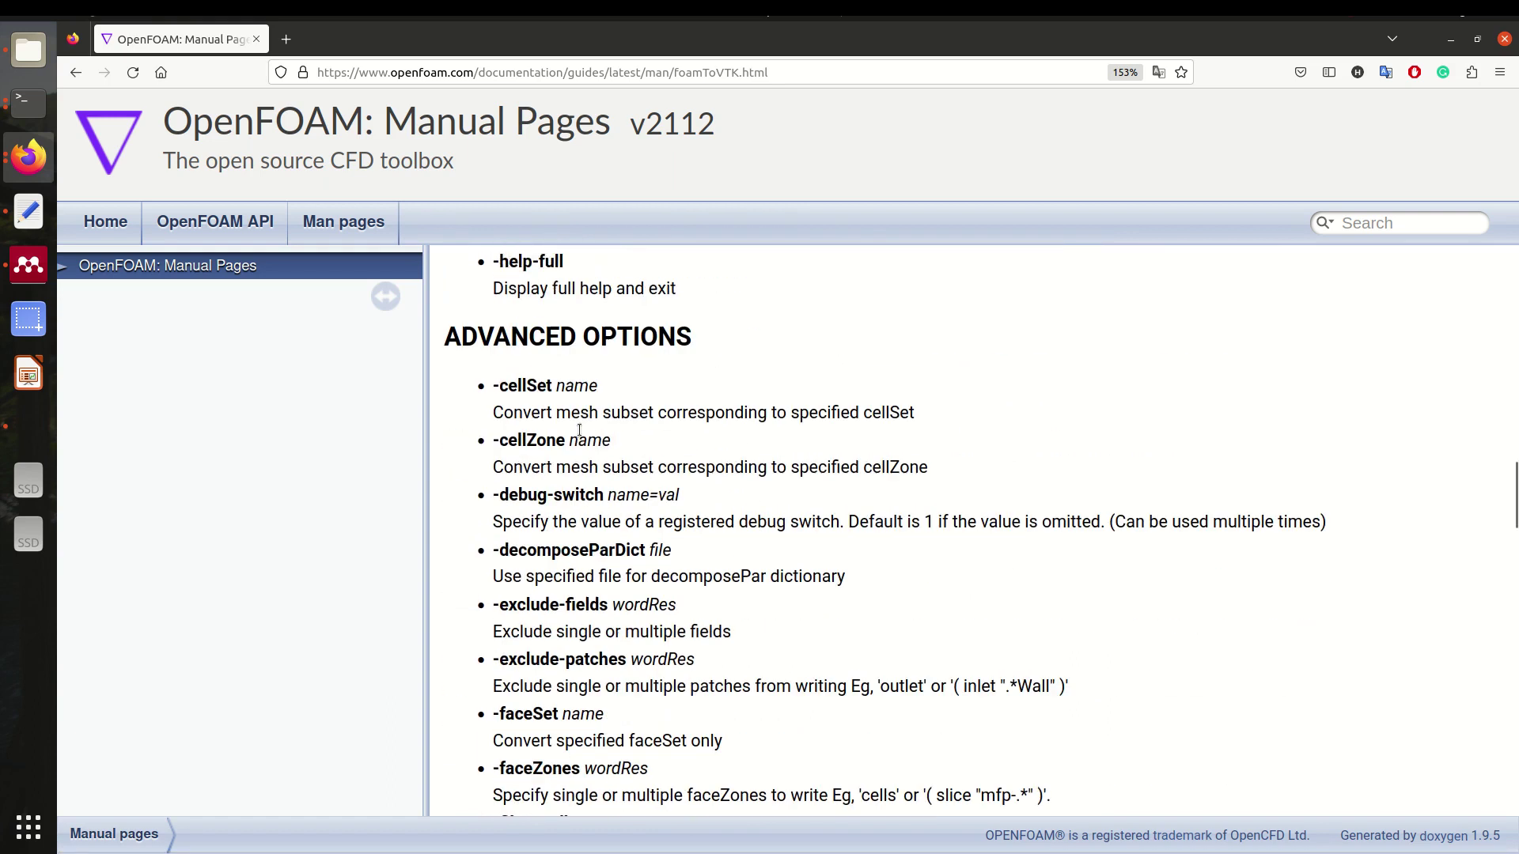
scroll(579, 430, "down", 11)
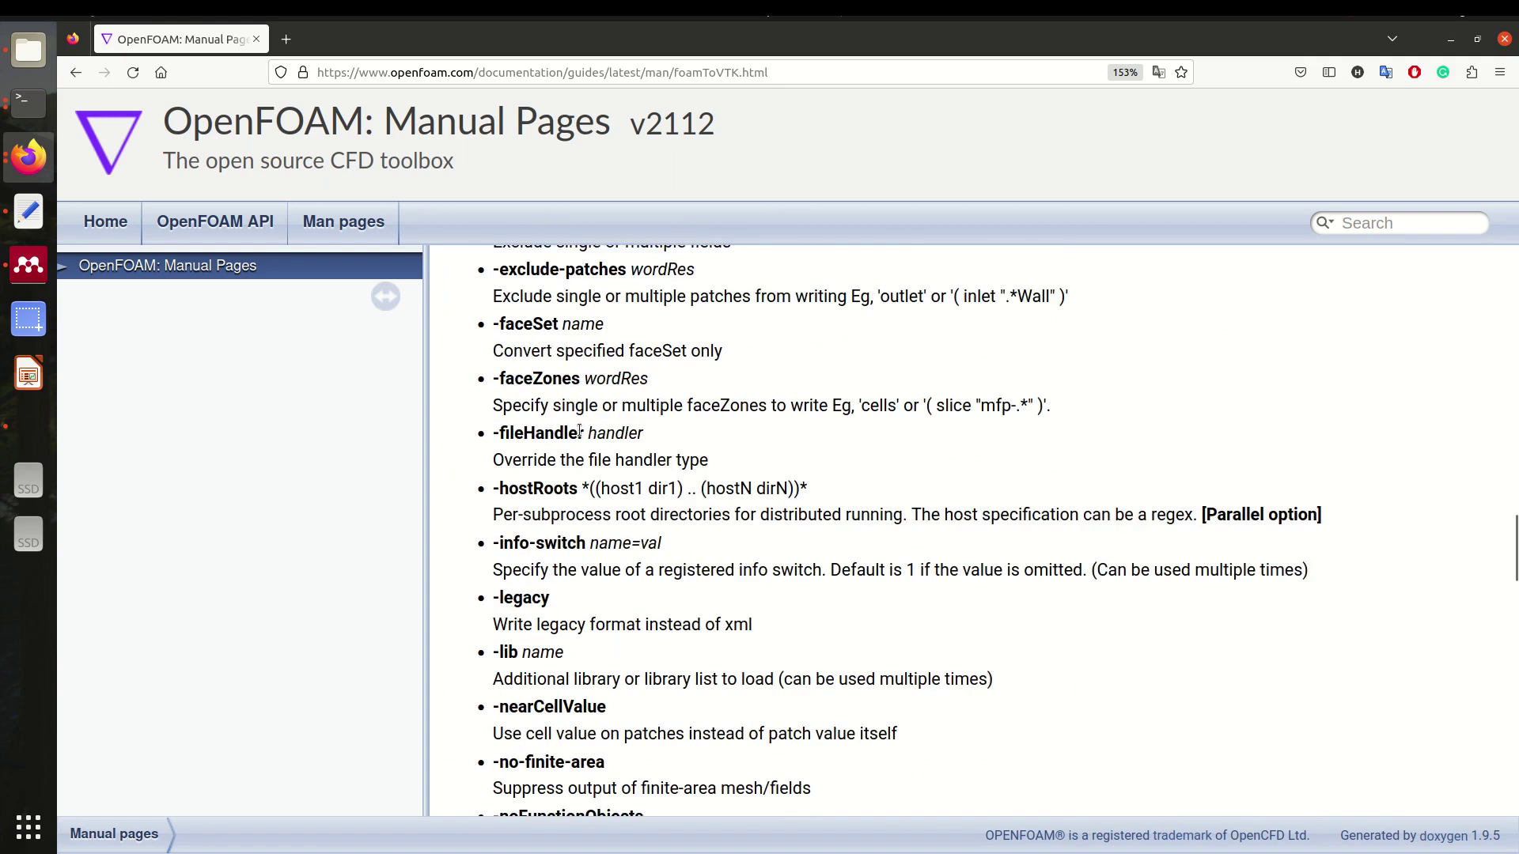
scroll(579, 429, "down", 10)
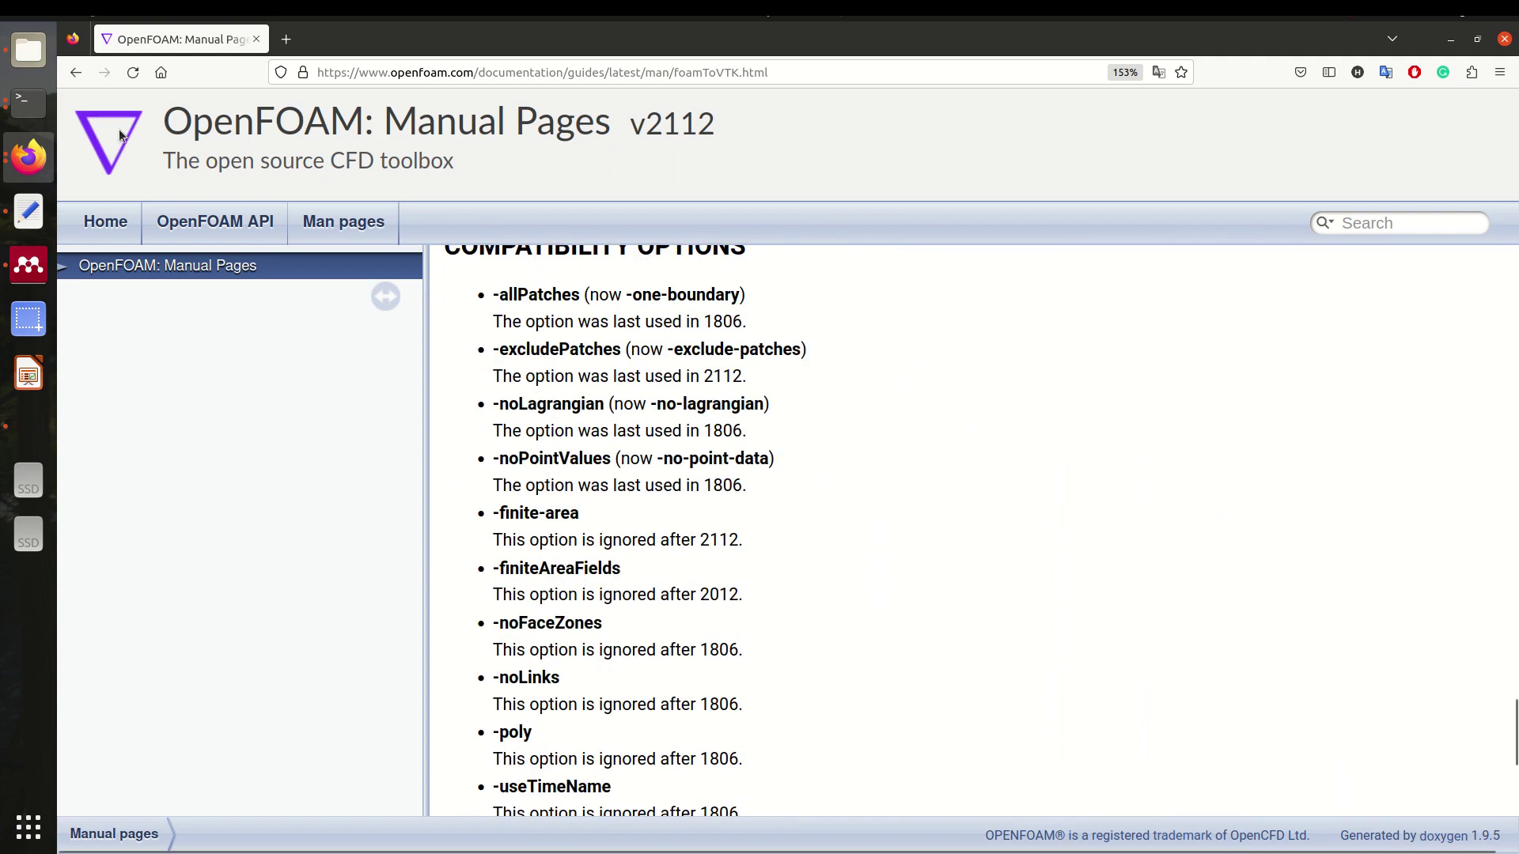
key("alt+Tab")
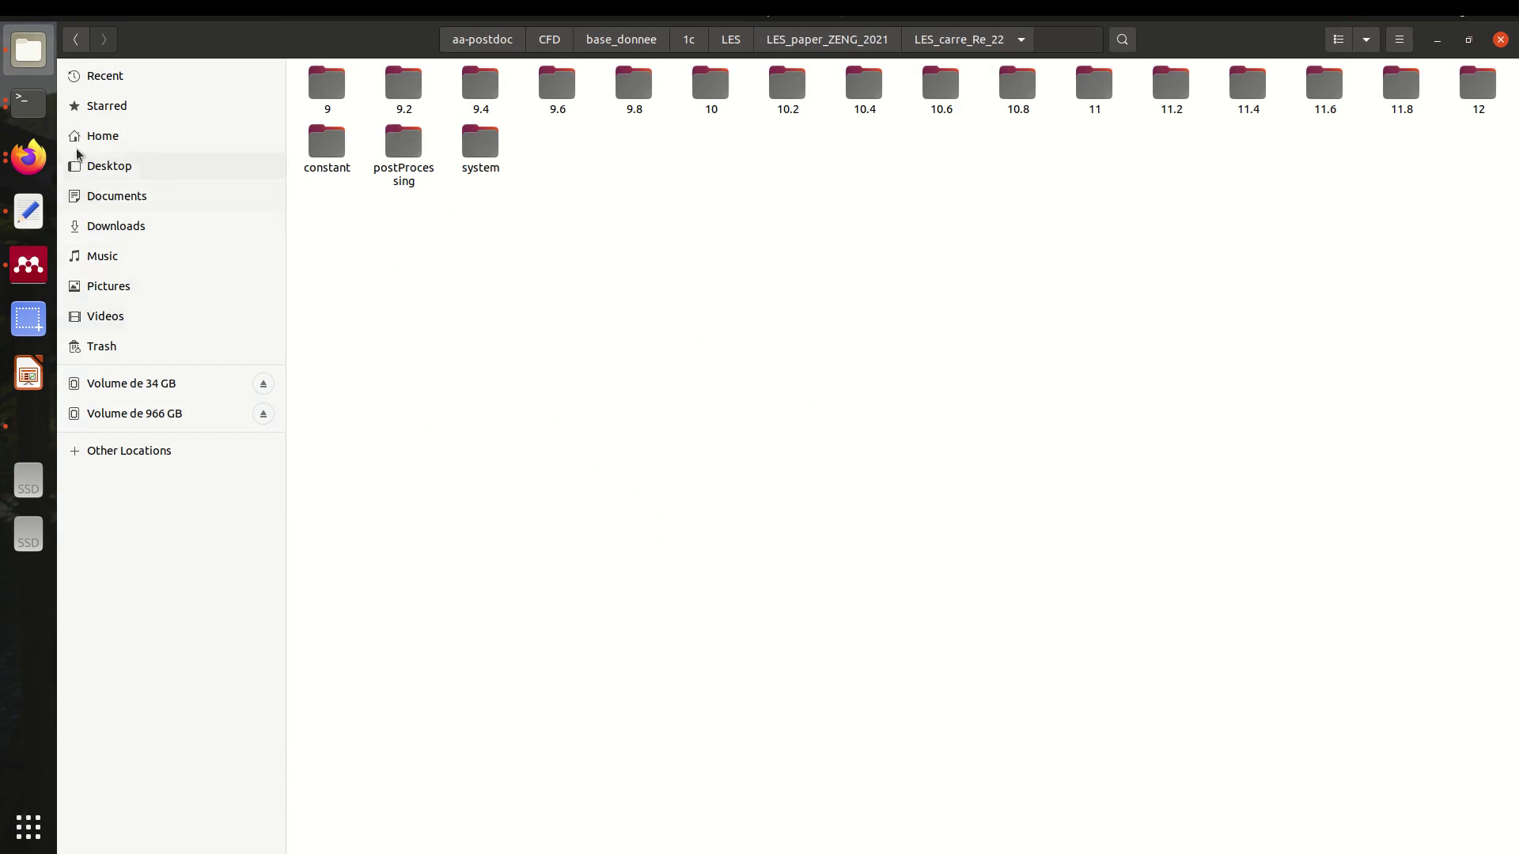
Step: Open a terminal in the LES_carre_Re_22 folder and run paraFoam
right_click(711, 388)
left_click(775, 505)
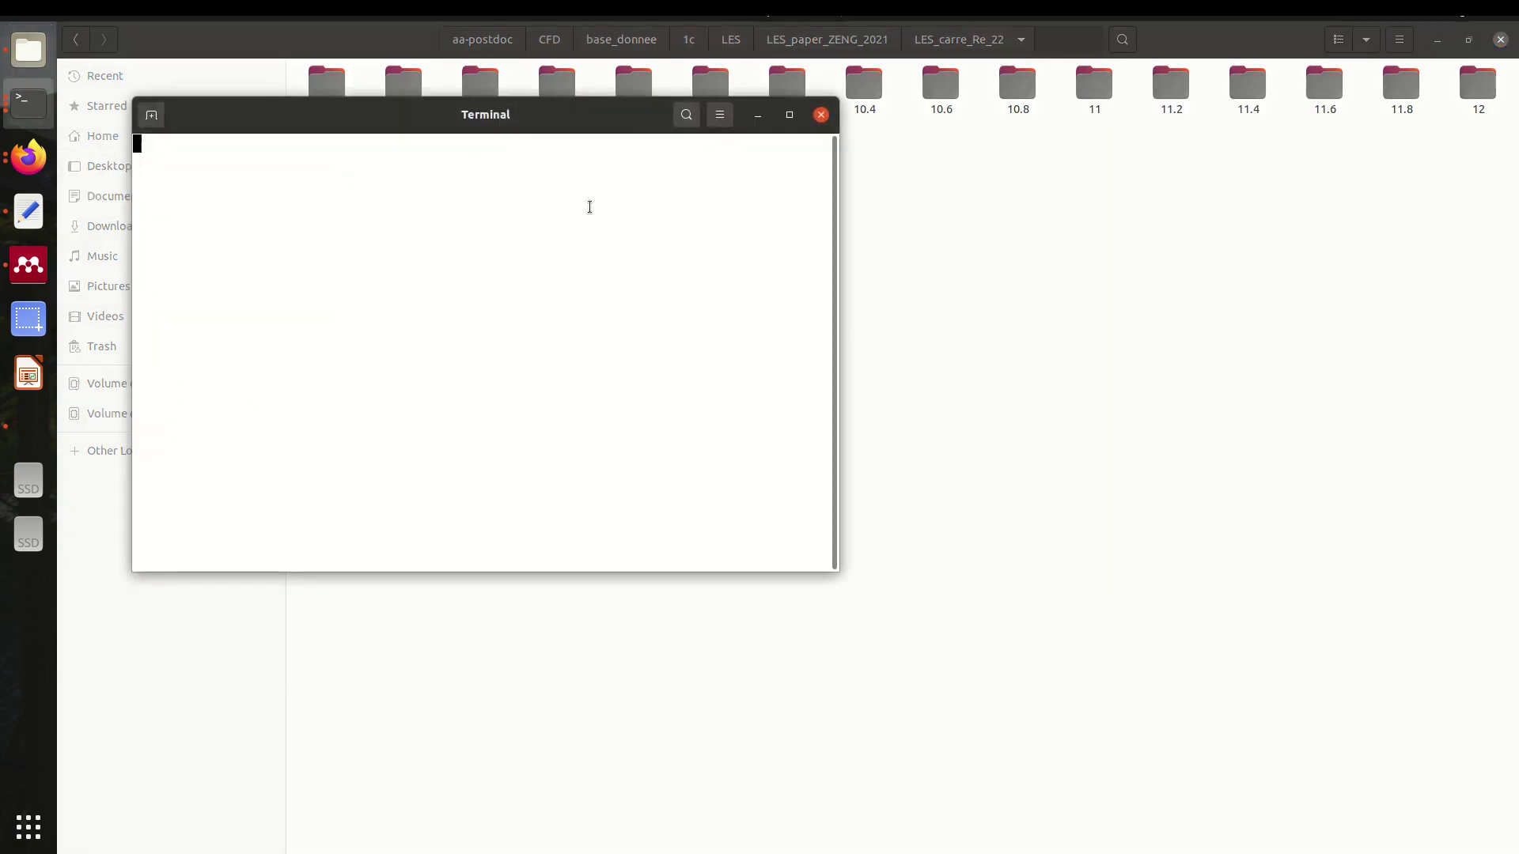
left_click_drag(580, 136, 885, 301)
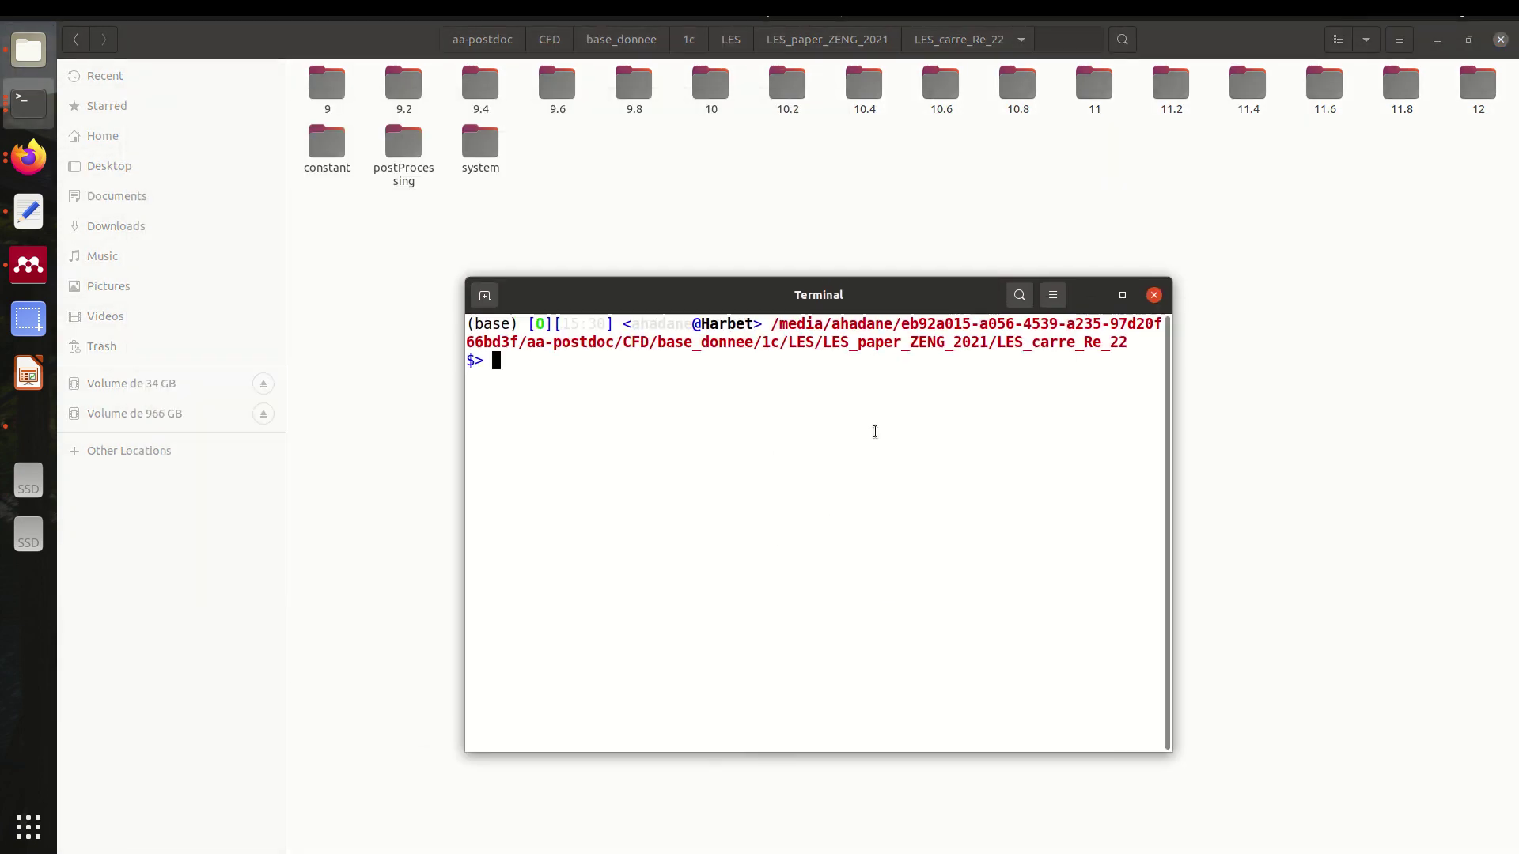
type("paraF")
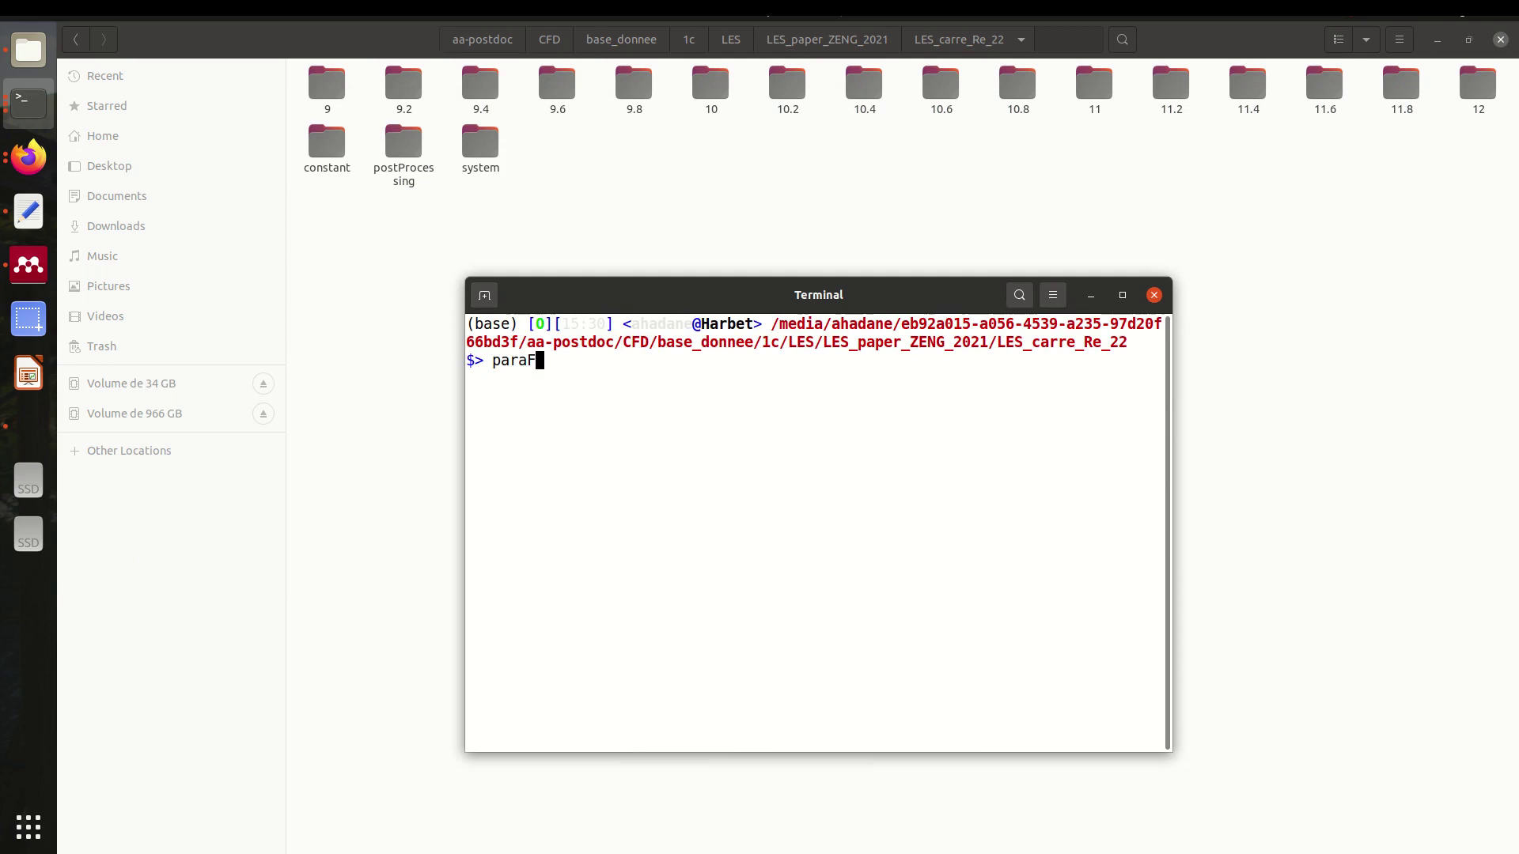
type("oam")
key("Return")
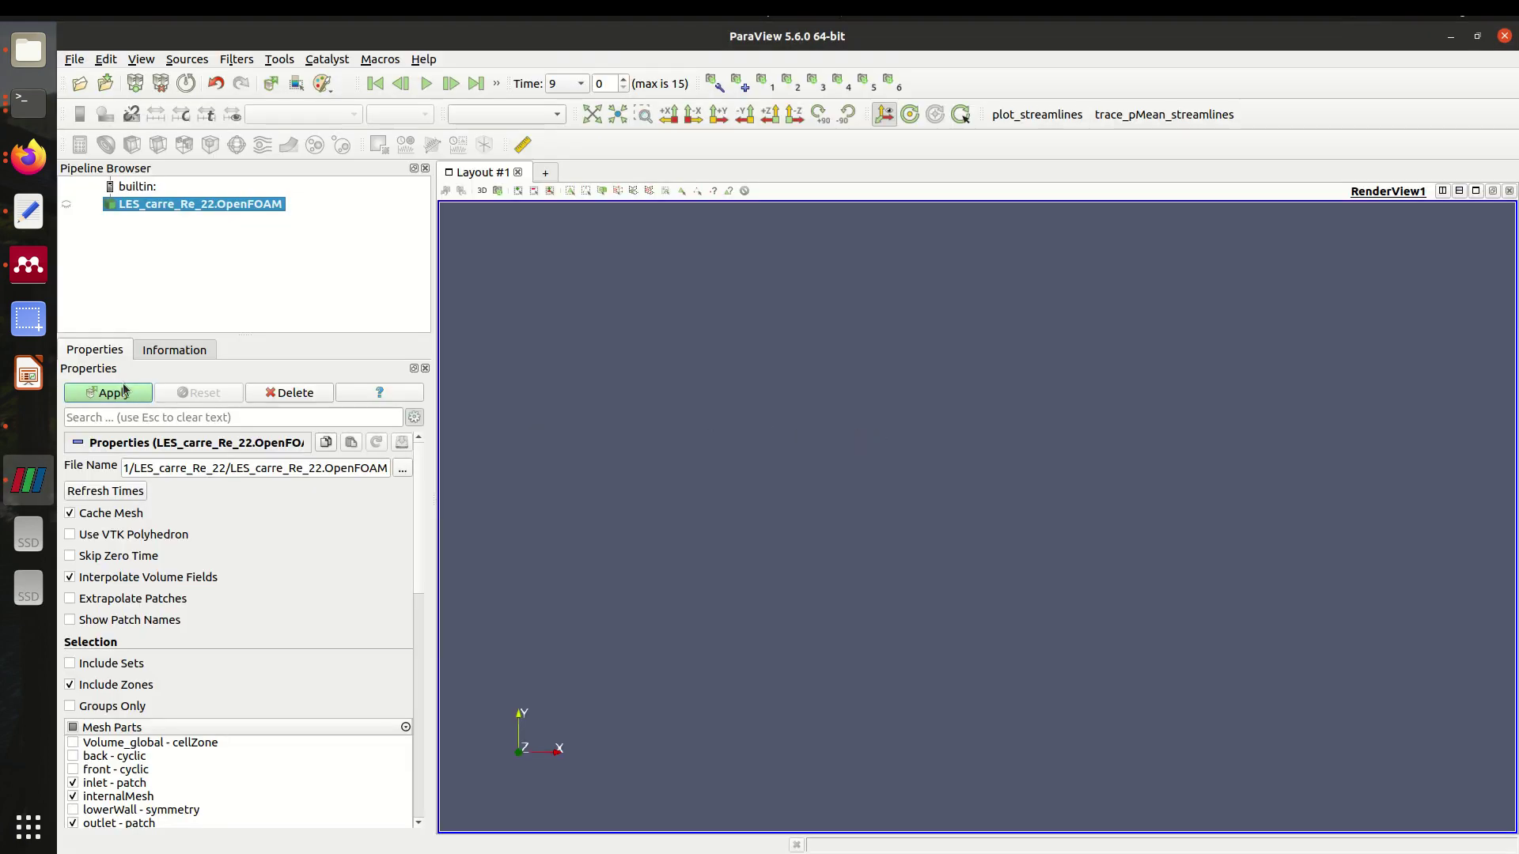
Step: Apply the OpenFOAM reader to load the case mesh, leaving the colouring unchanged
left_click(123, 391)
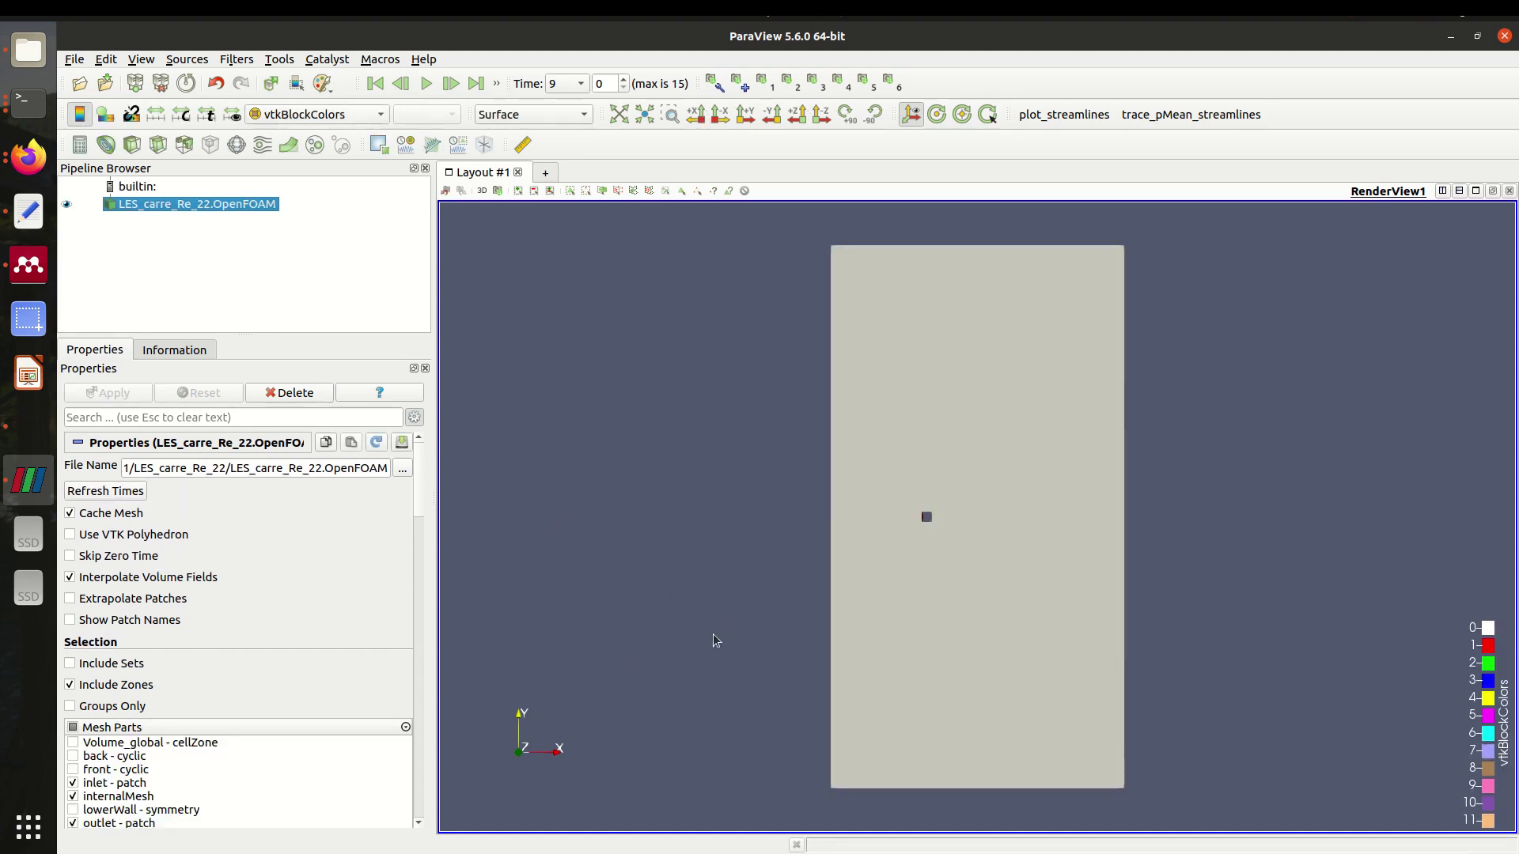
left_click(346, 117)
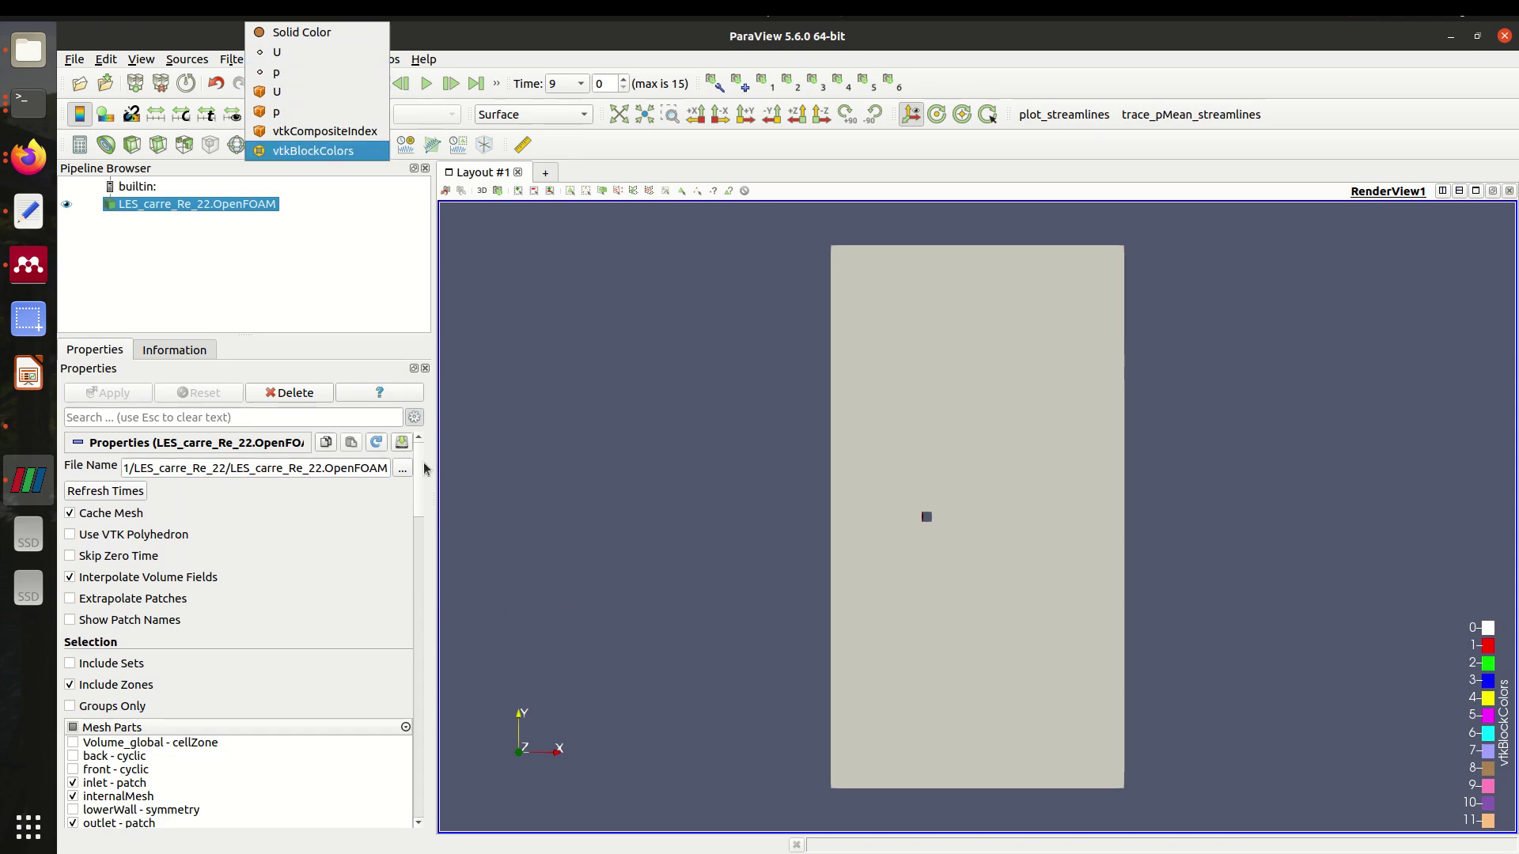
left_click(408, 538)
Step: Select all fields in the reader's Fields list and apply again to reload
scroll(379, 534, "down", 6)
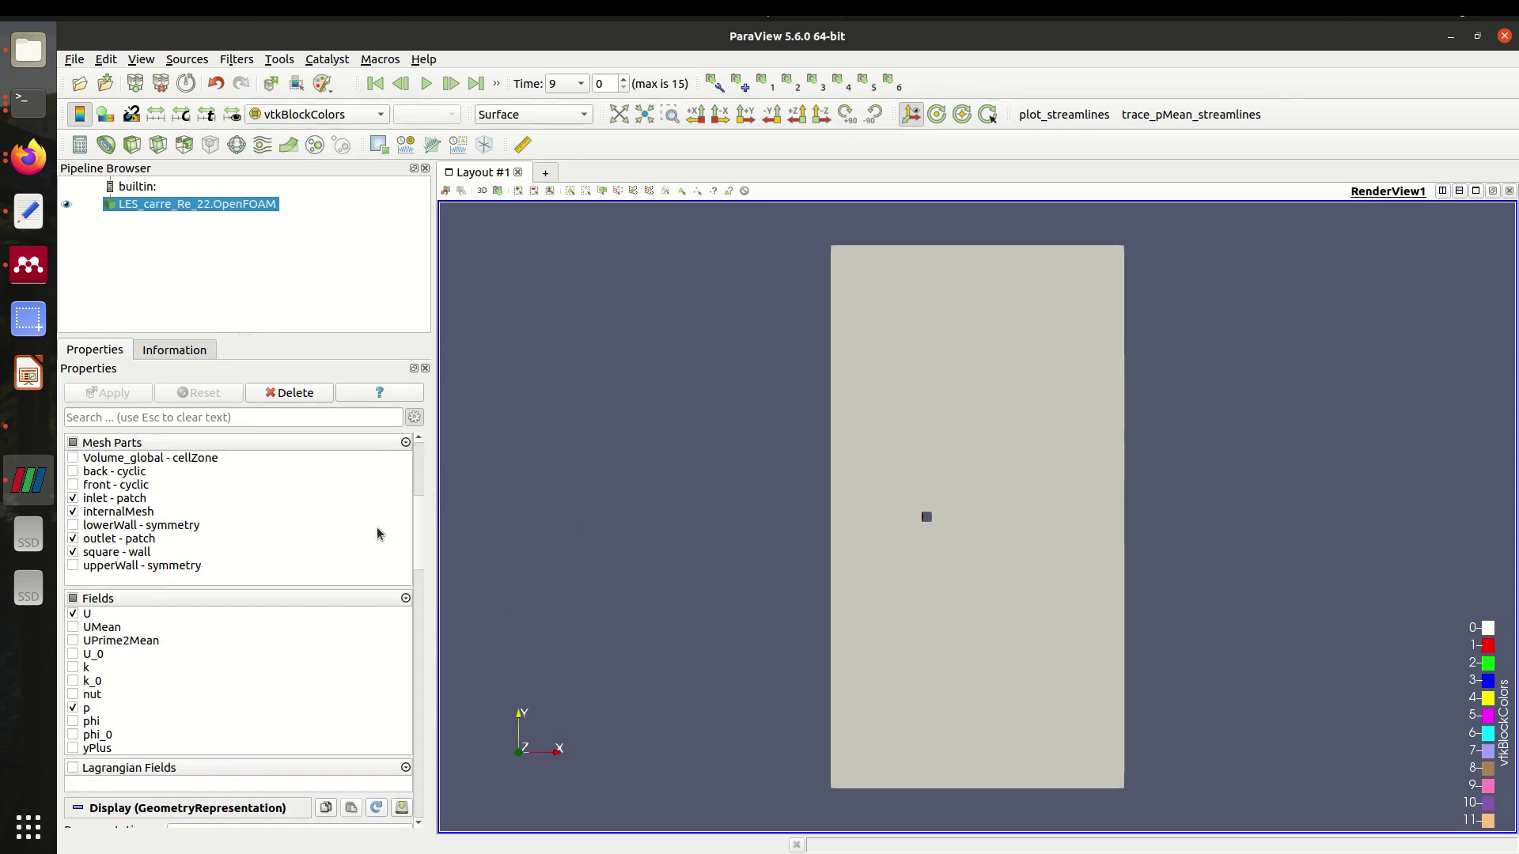
left_click(139, 600)
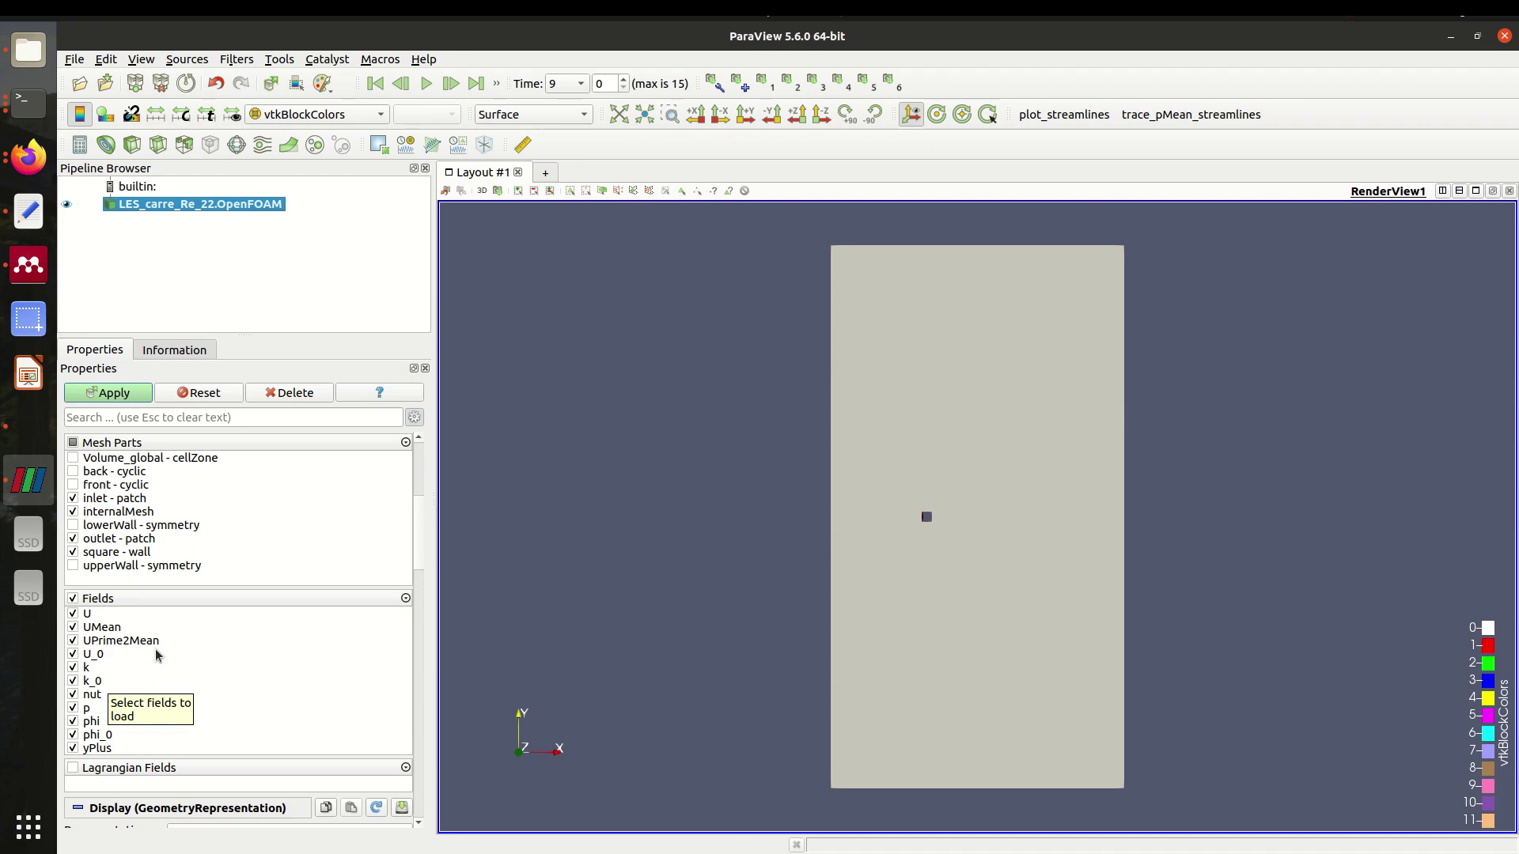
scroll(175, 708, "down", 3)
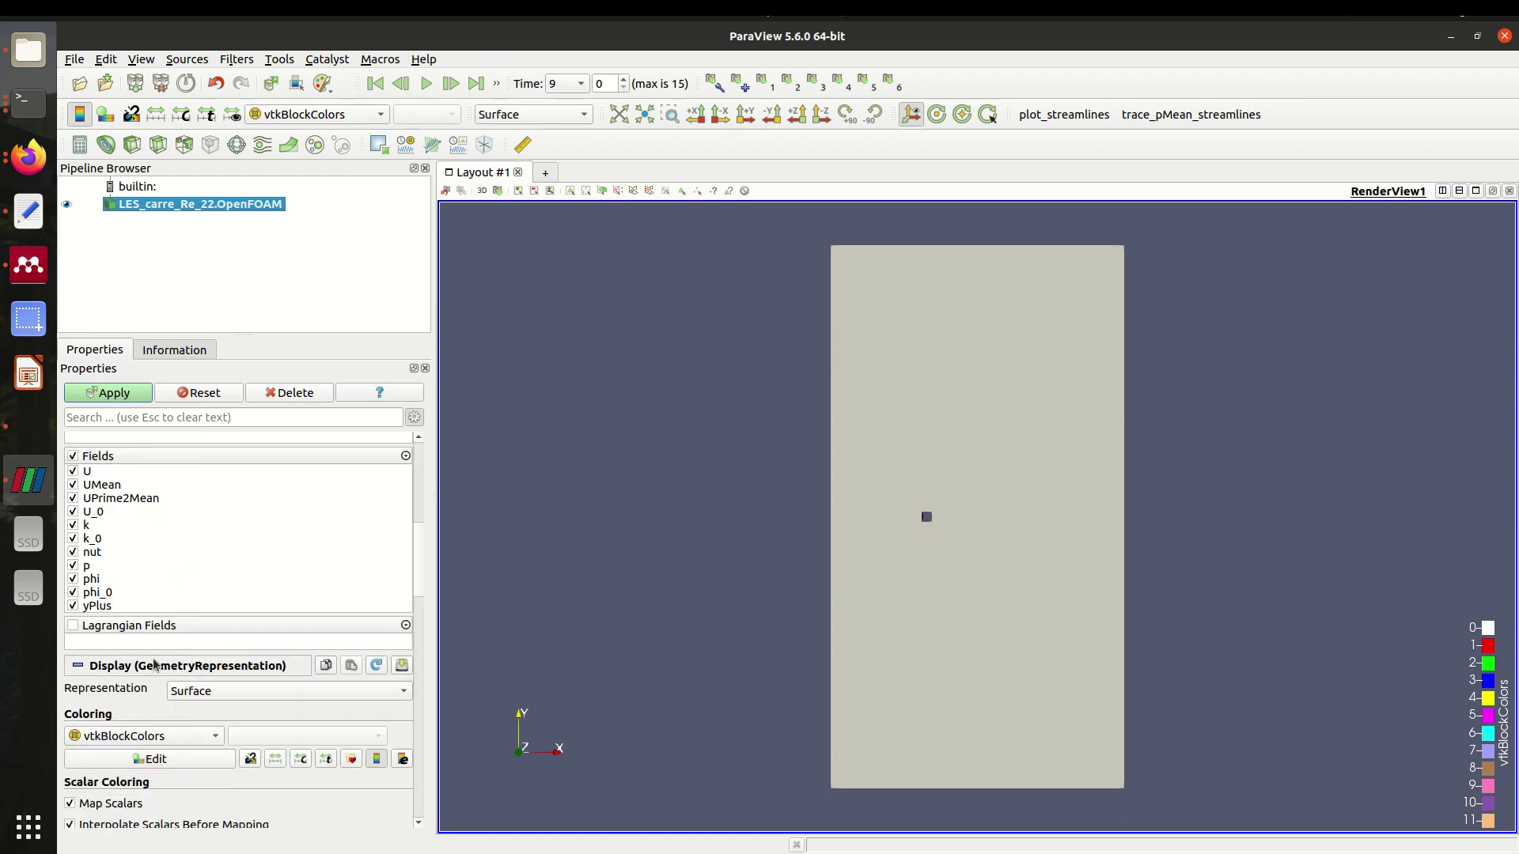
scroll(157, 585, "up", 2)
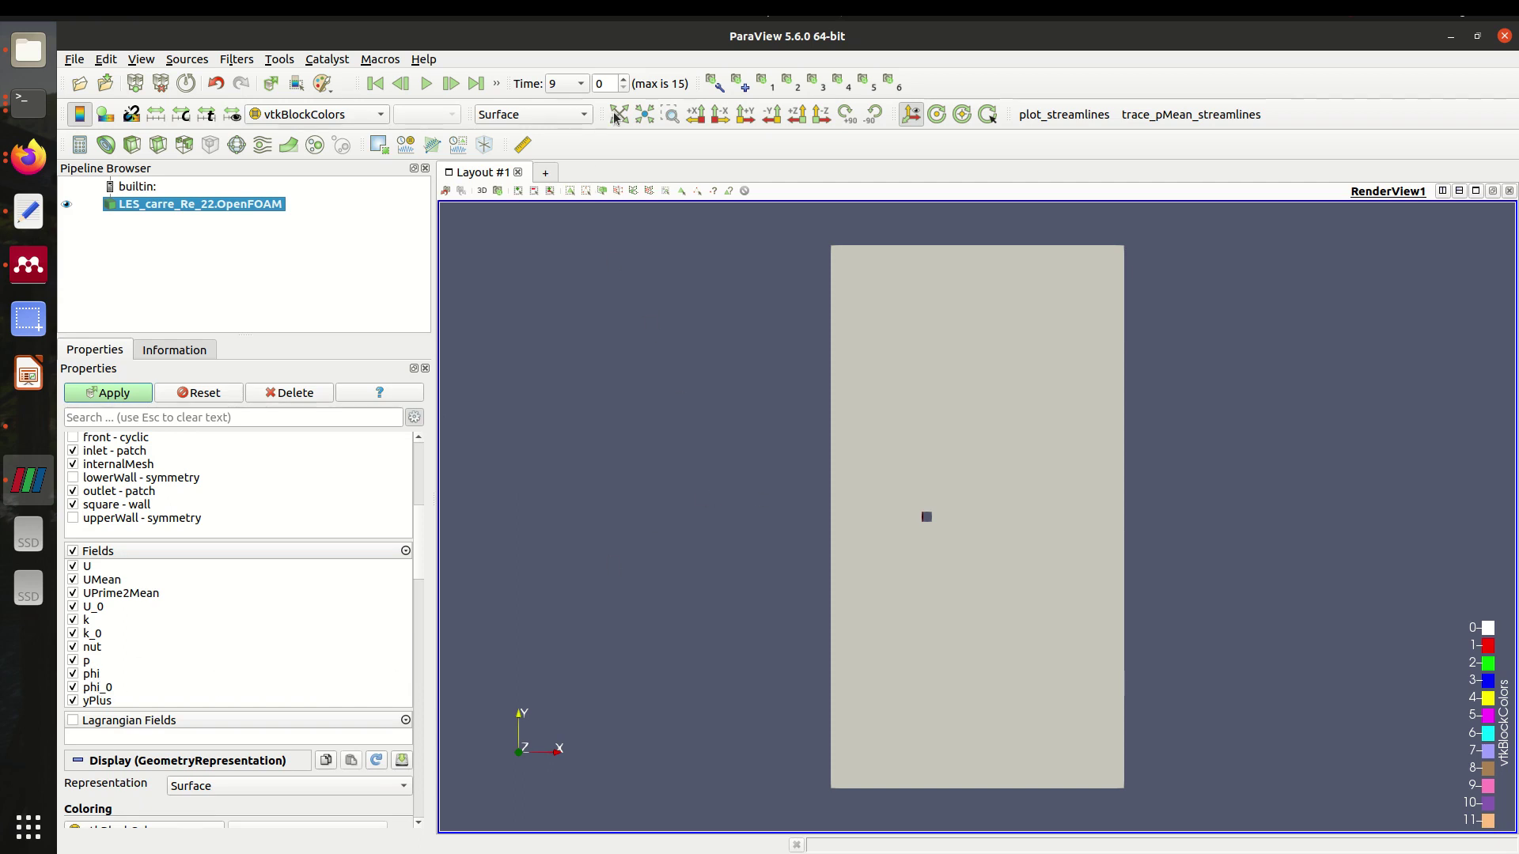
key("Return")
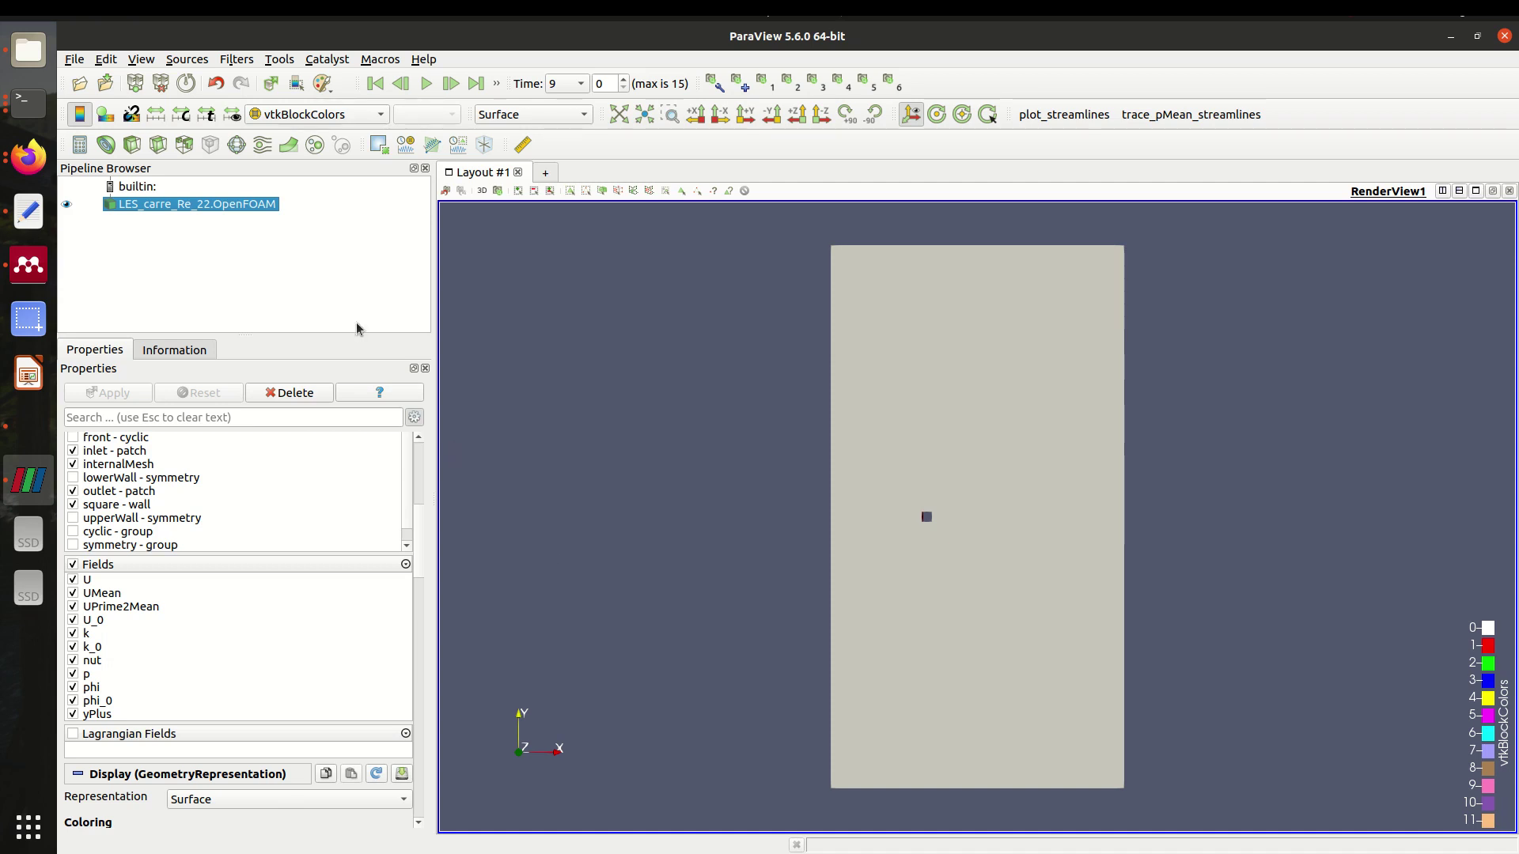
Step: Colour the surface by U and zoom in around the square obstacle
left_click(309, 114)
left_click(273, 47)
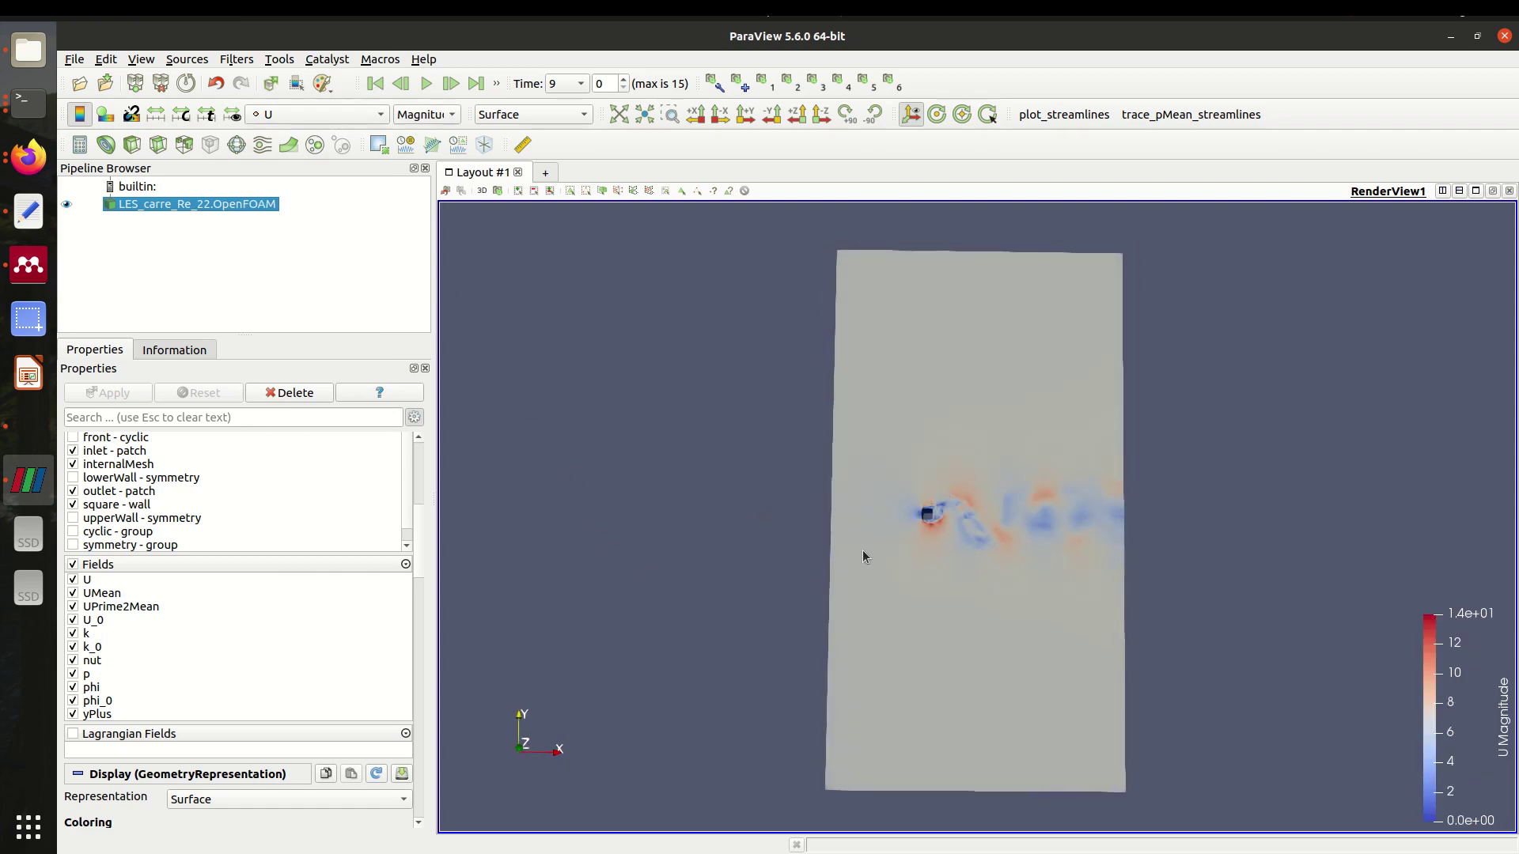
scroll(923, 563, "up", 6)
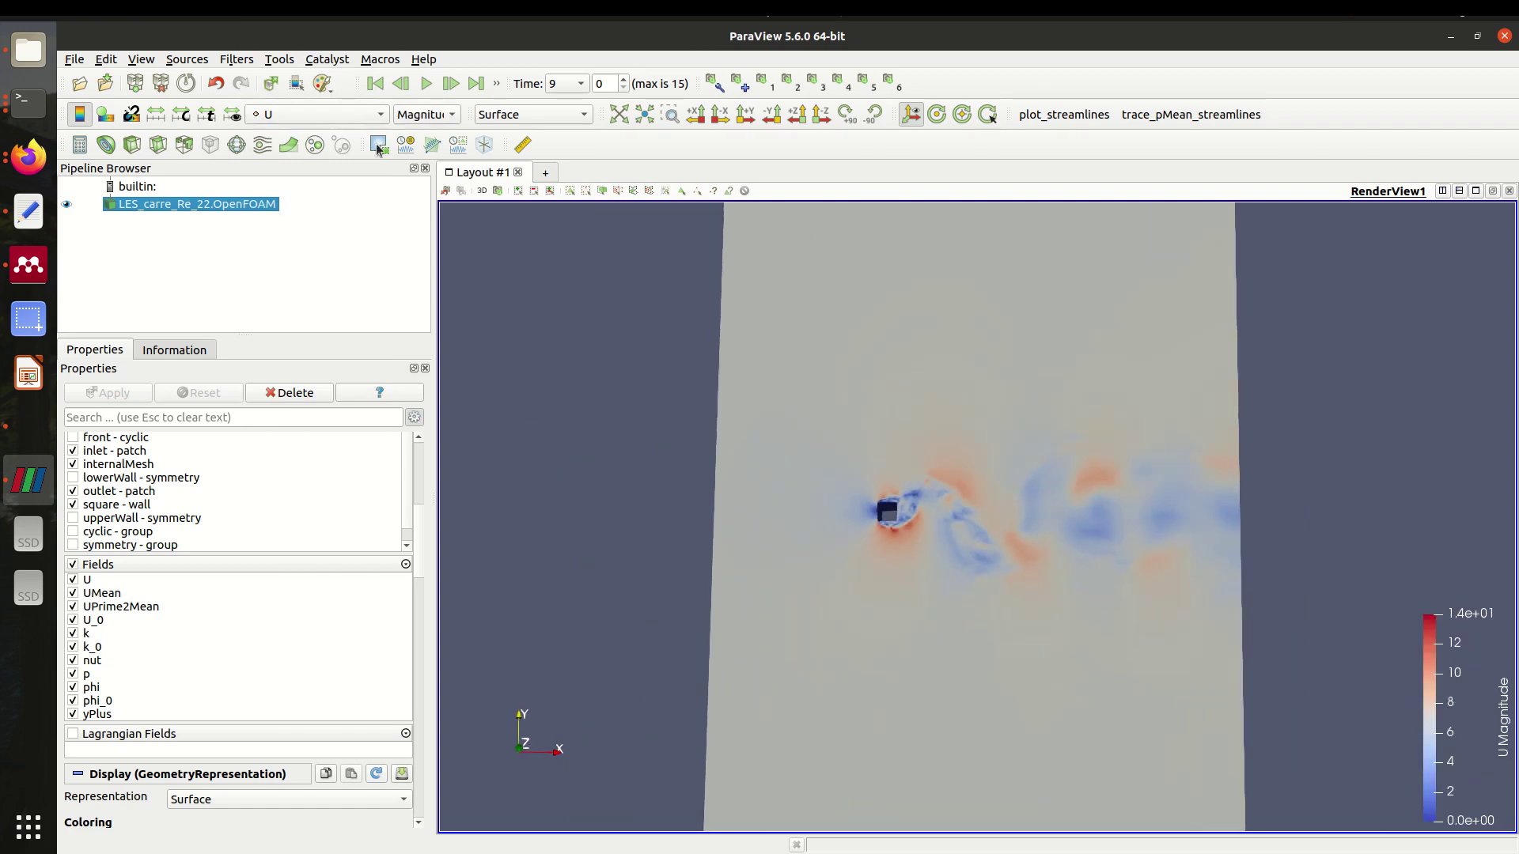
left_click(364, 115)
left_click(617, 349)
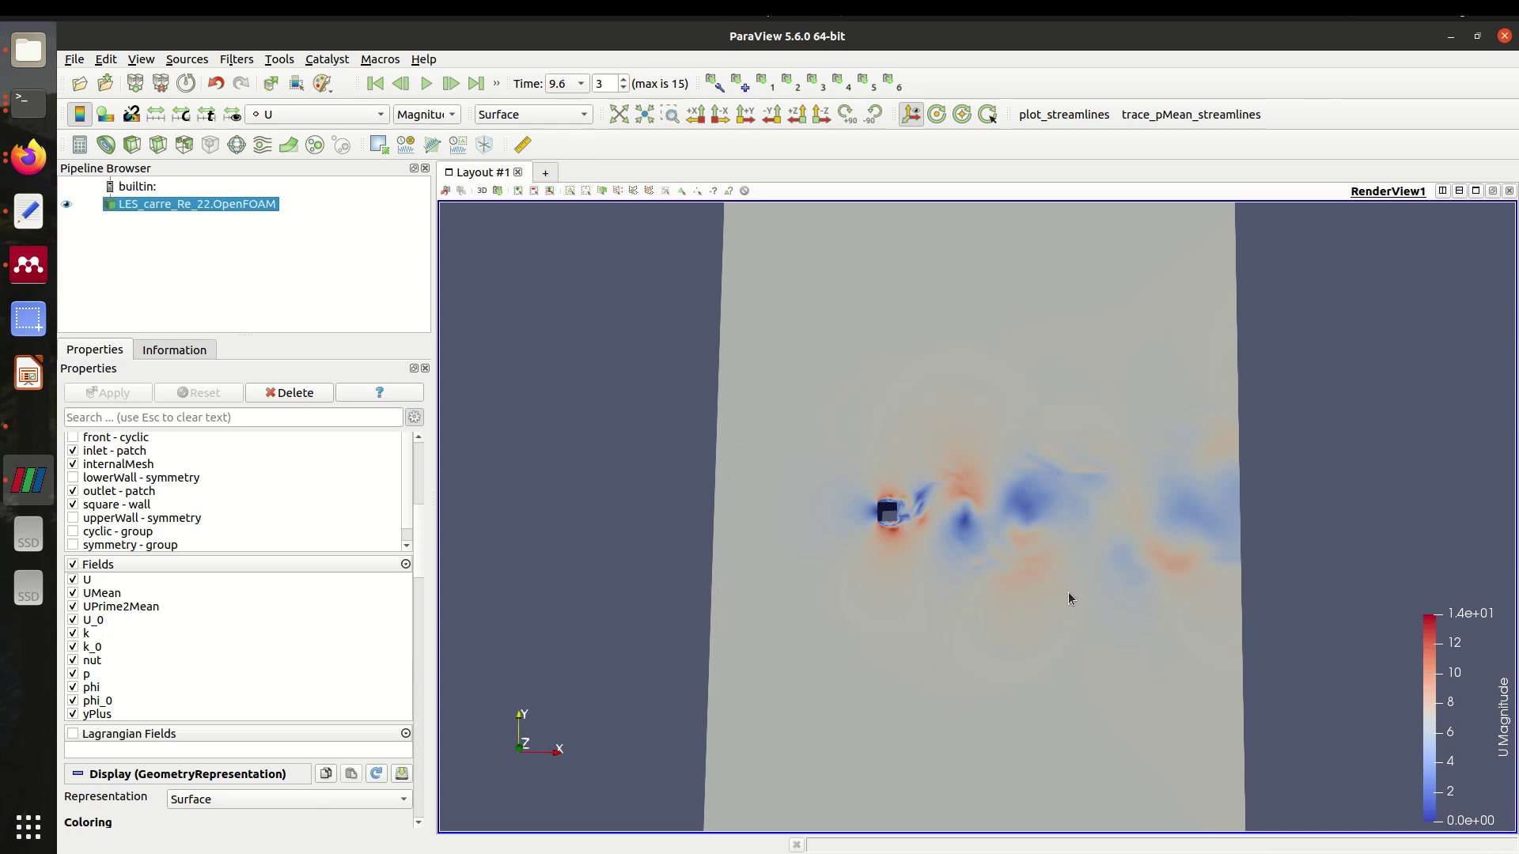
Step: Close ParaView and open time folder 12 to check its field files
left_click(1505, 40)
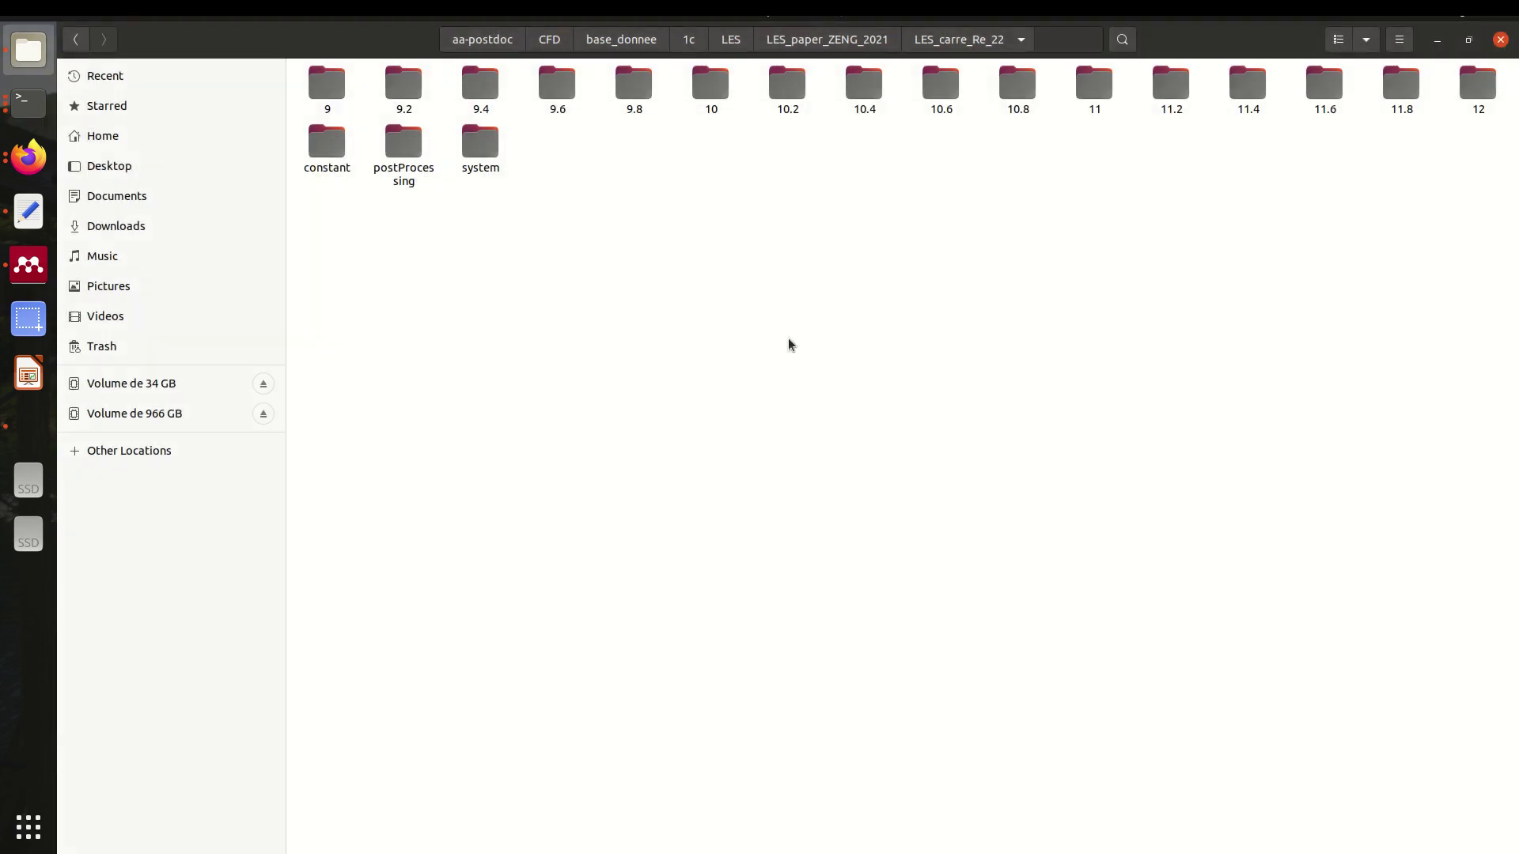
left_click(28, 101)
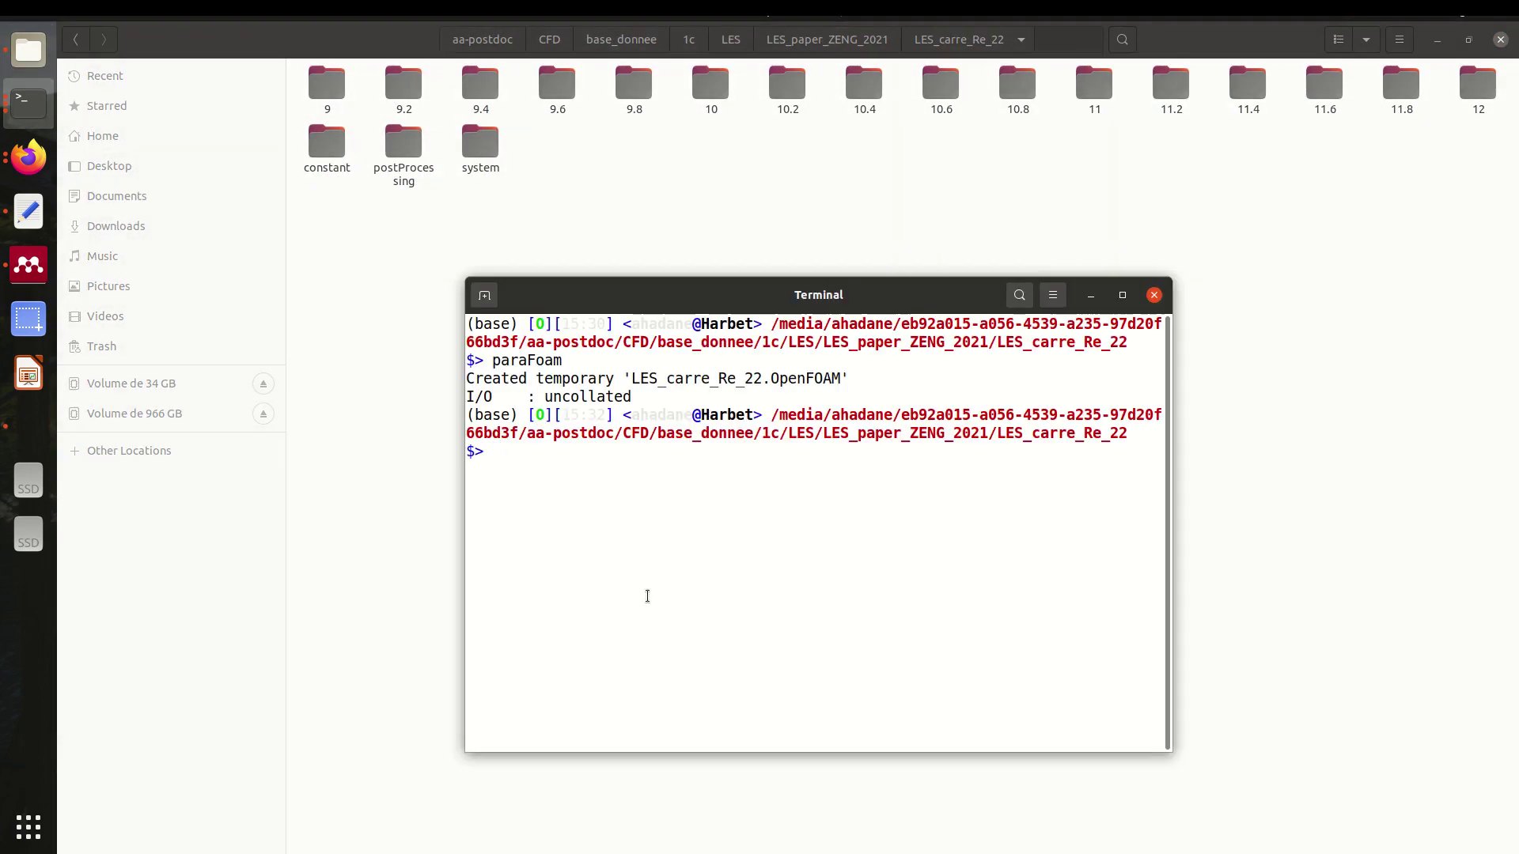
left_click(1482, 95)
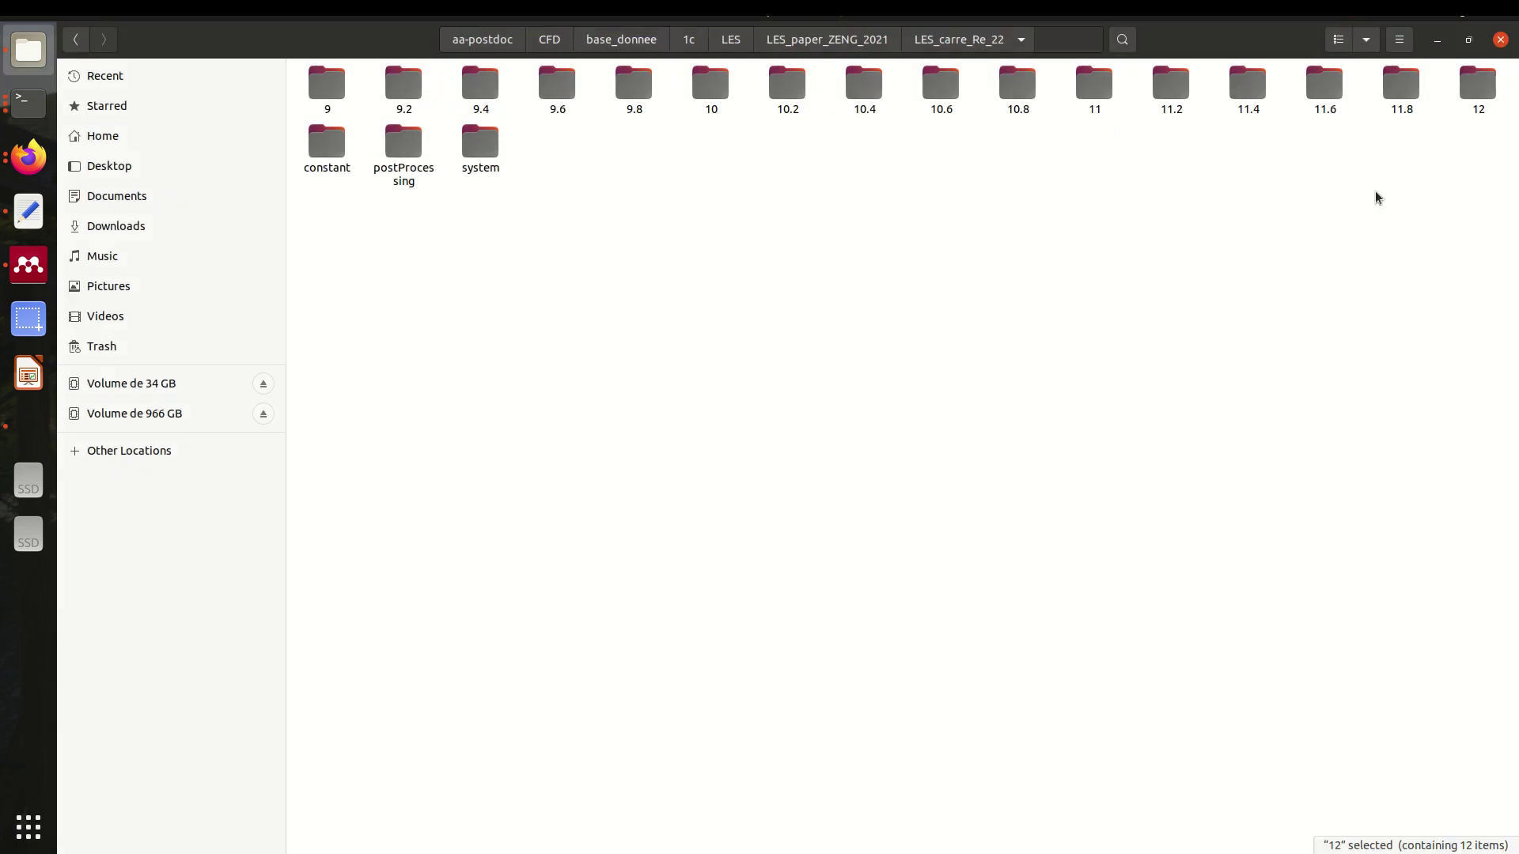
double_click(1478, 85)
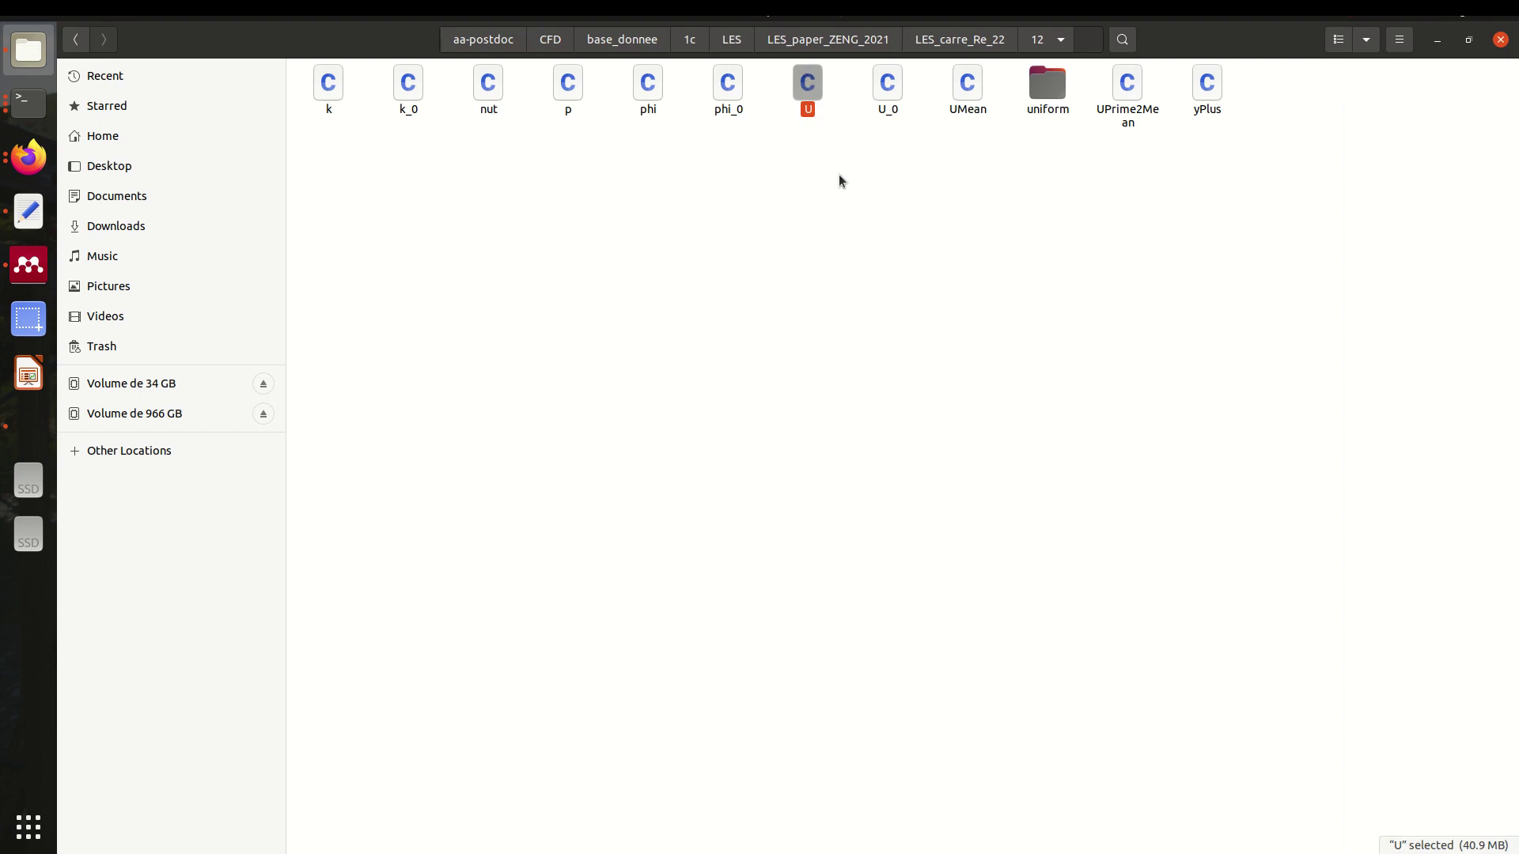
Step: Run foamToVTK on the case and open the resulting VTK folder
left_click(20, 113)
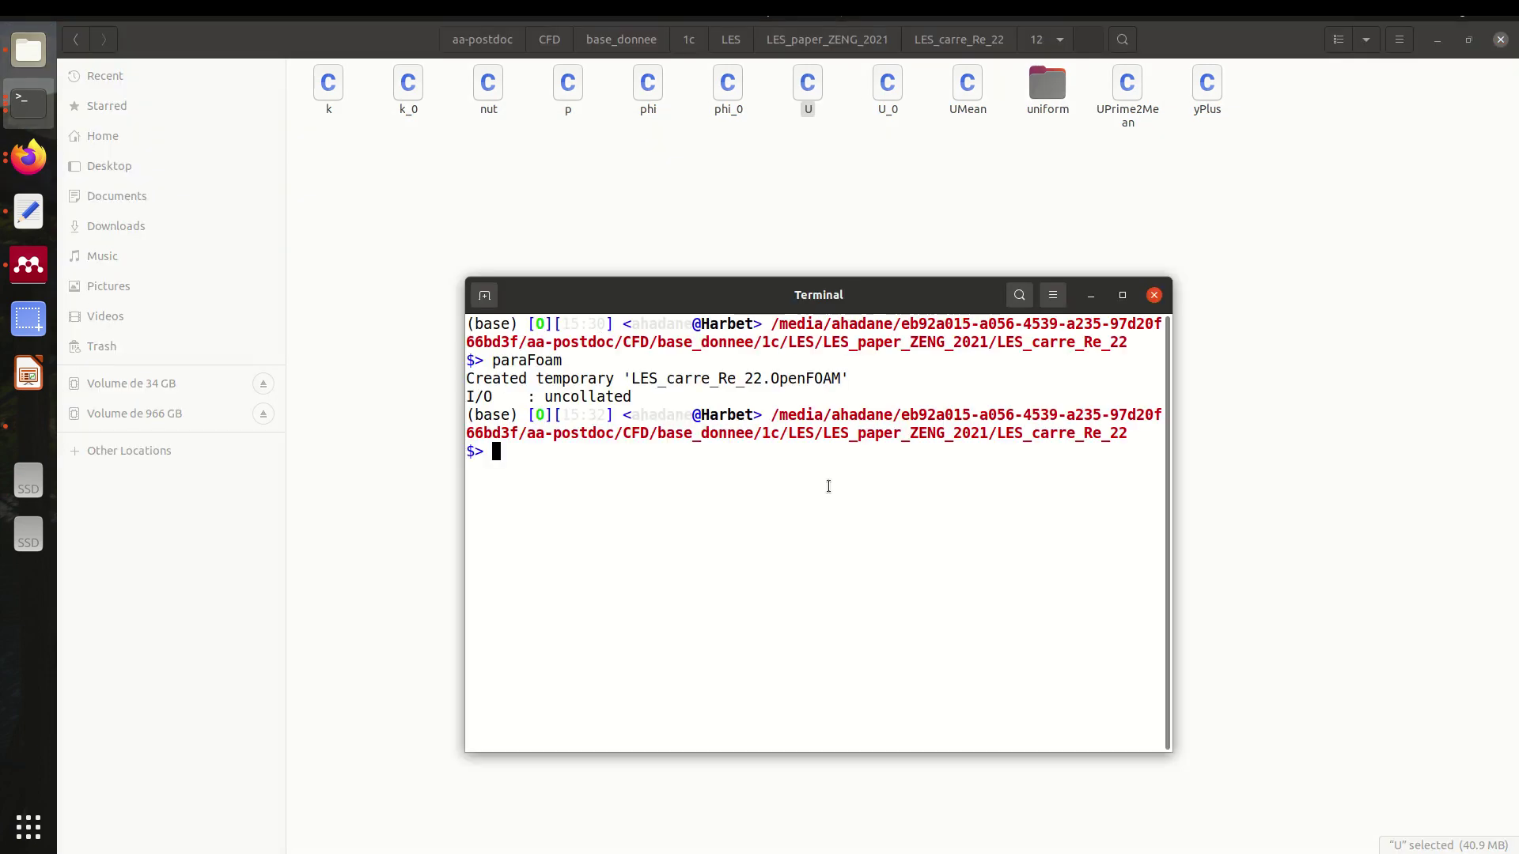
type("foamToVTK")
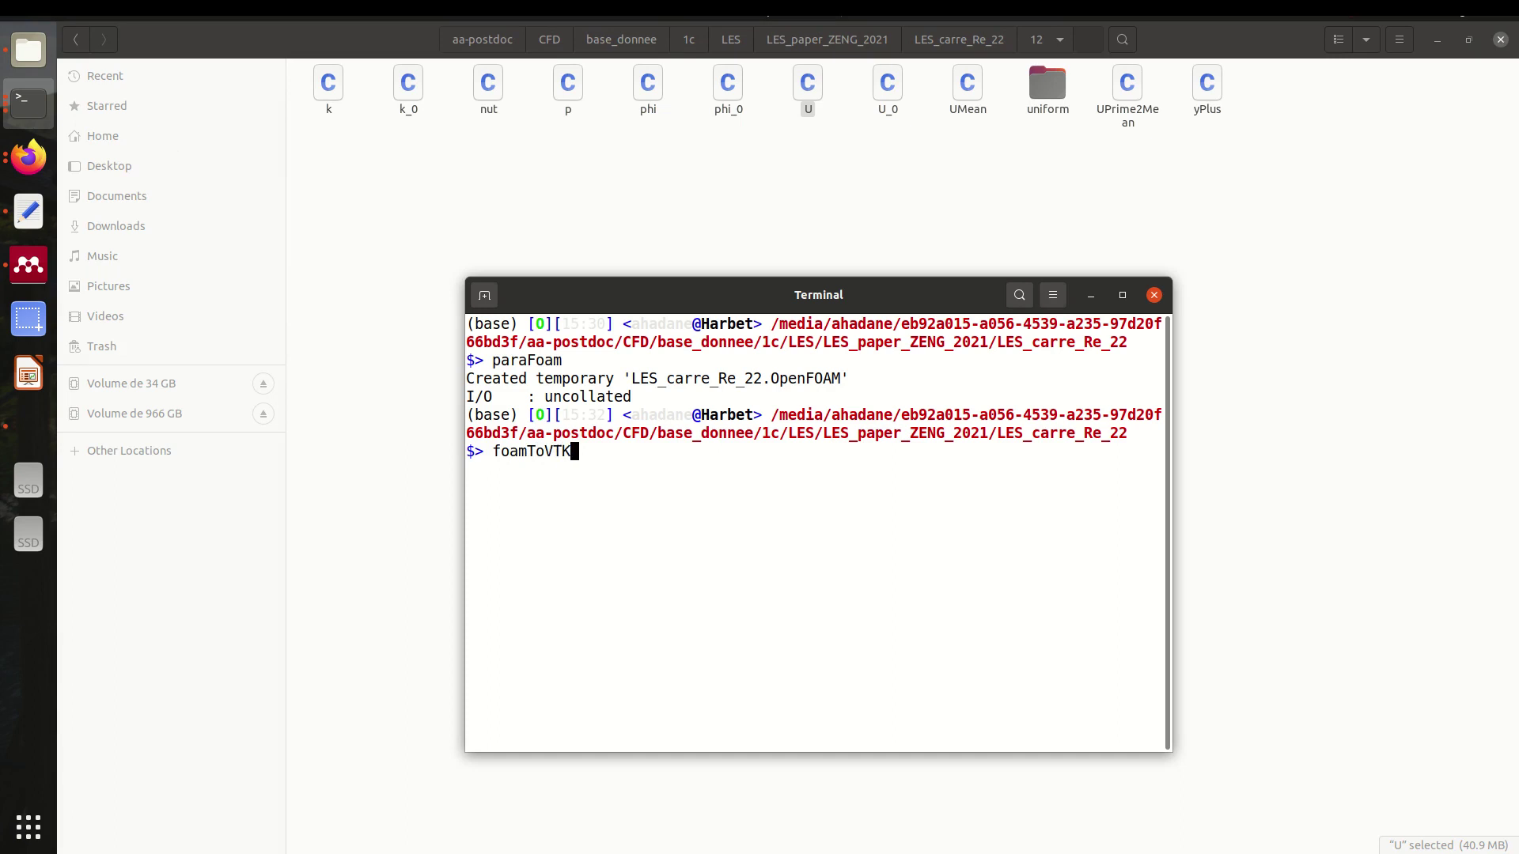
left_click(981, 42)
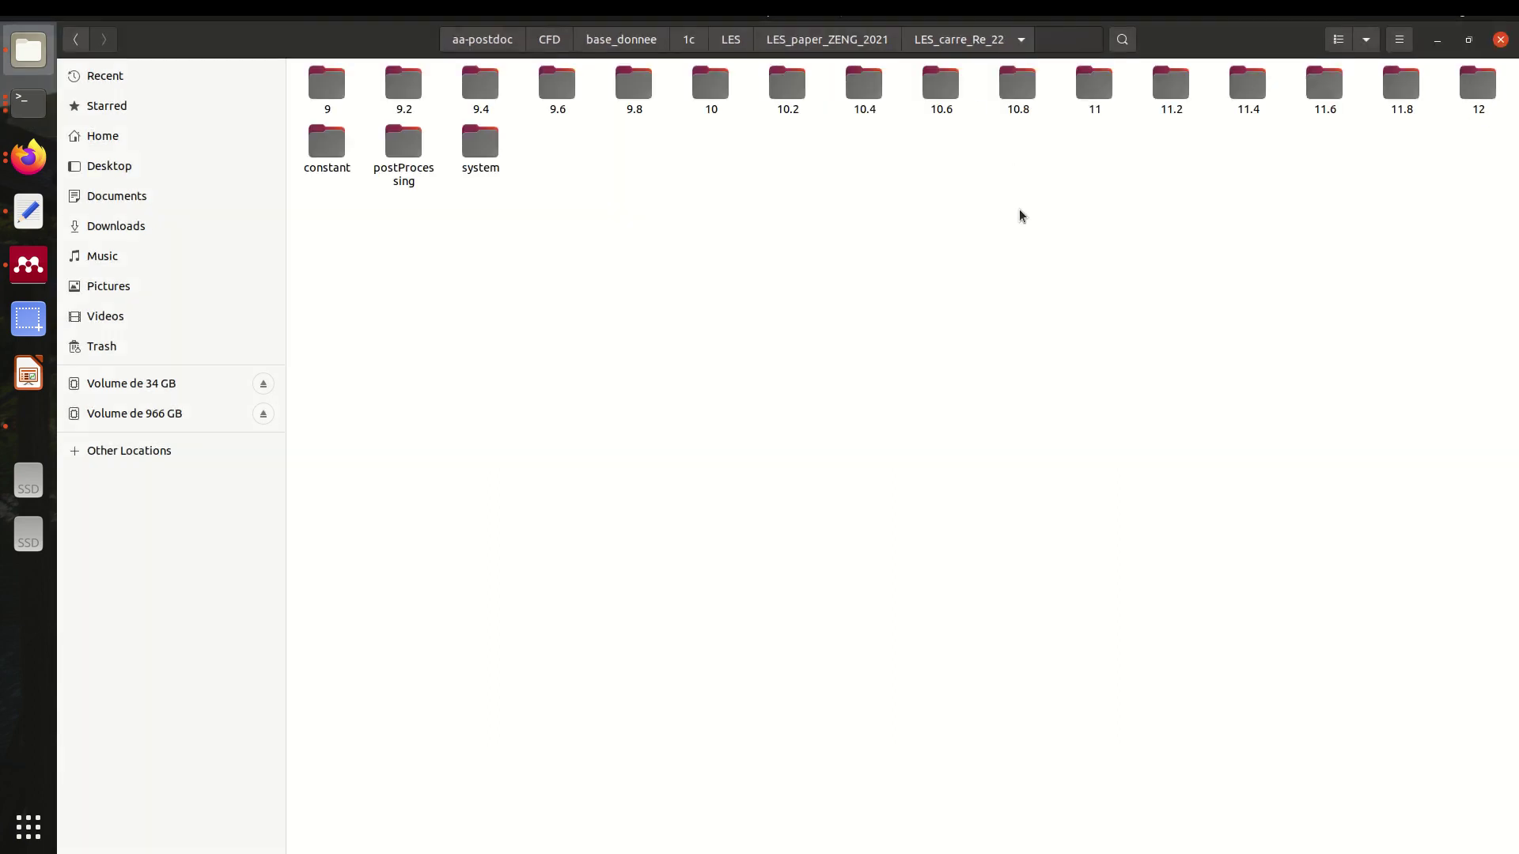
left_click(28, 101)
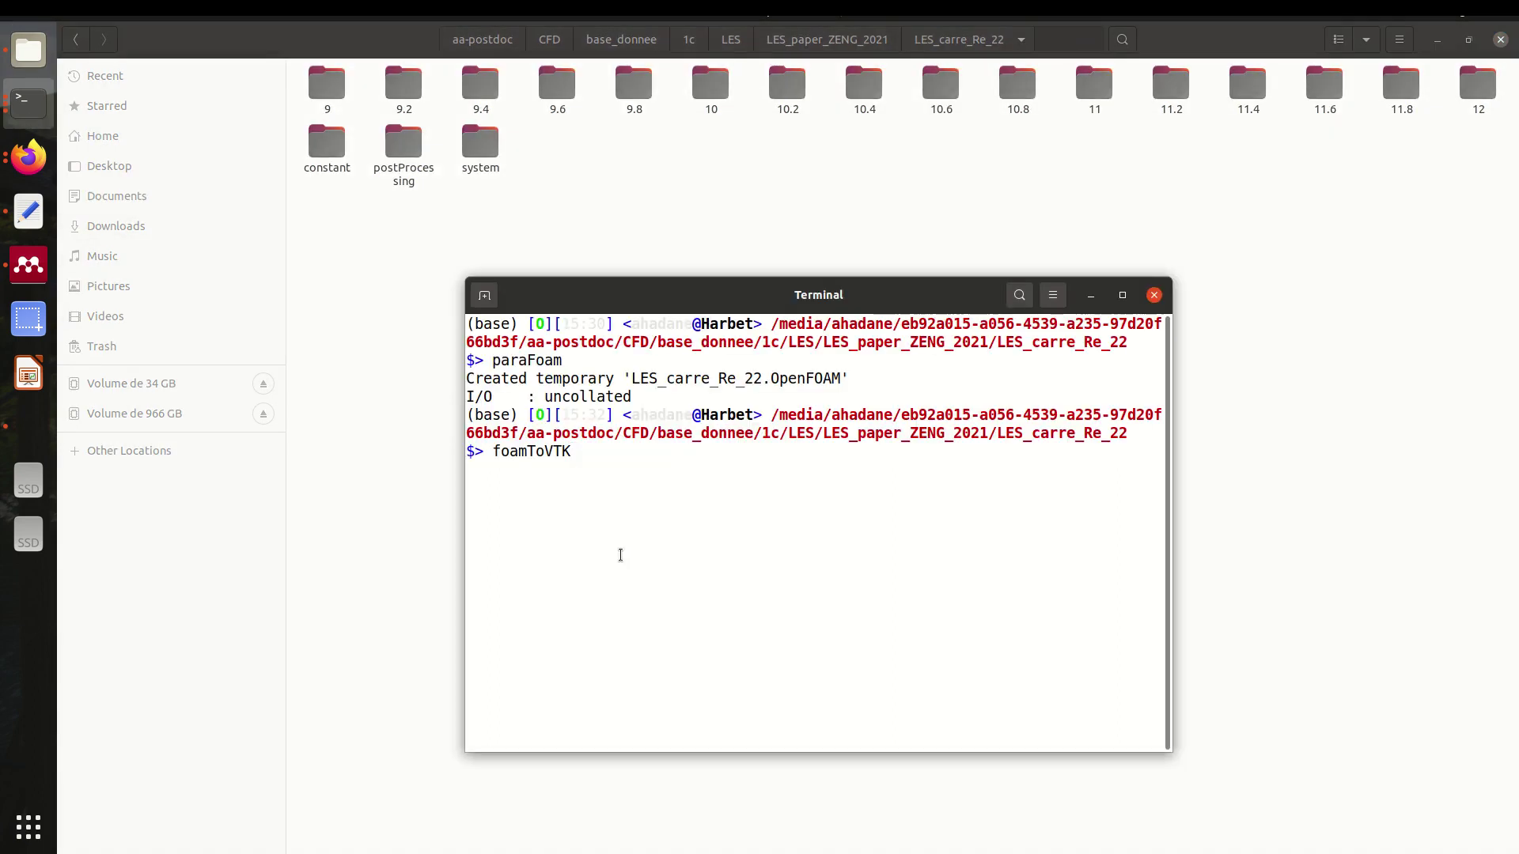
key("Return")
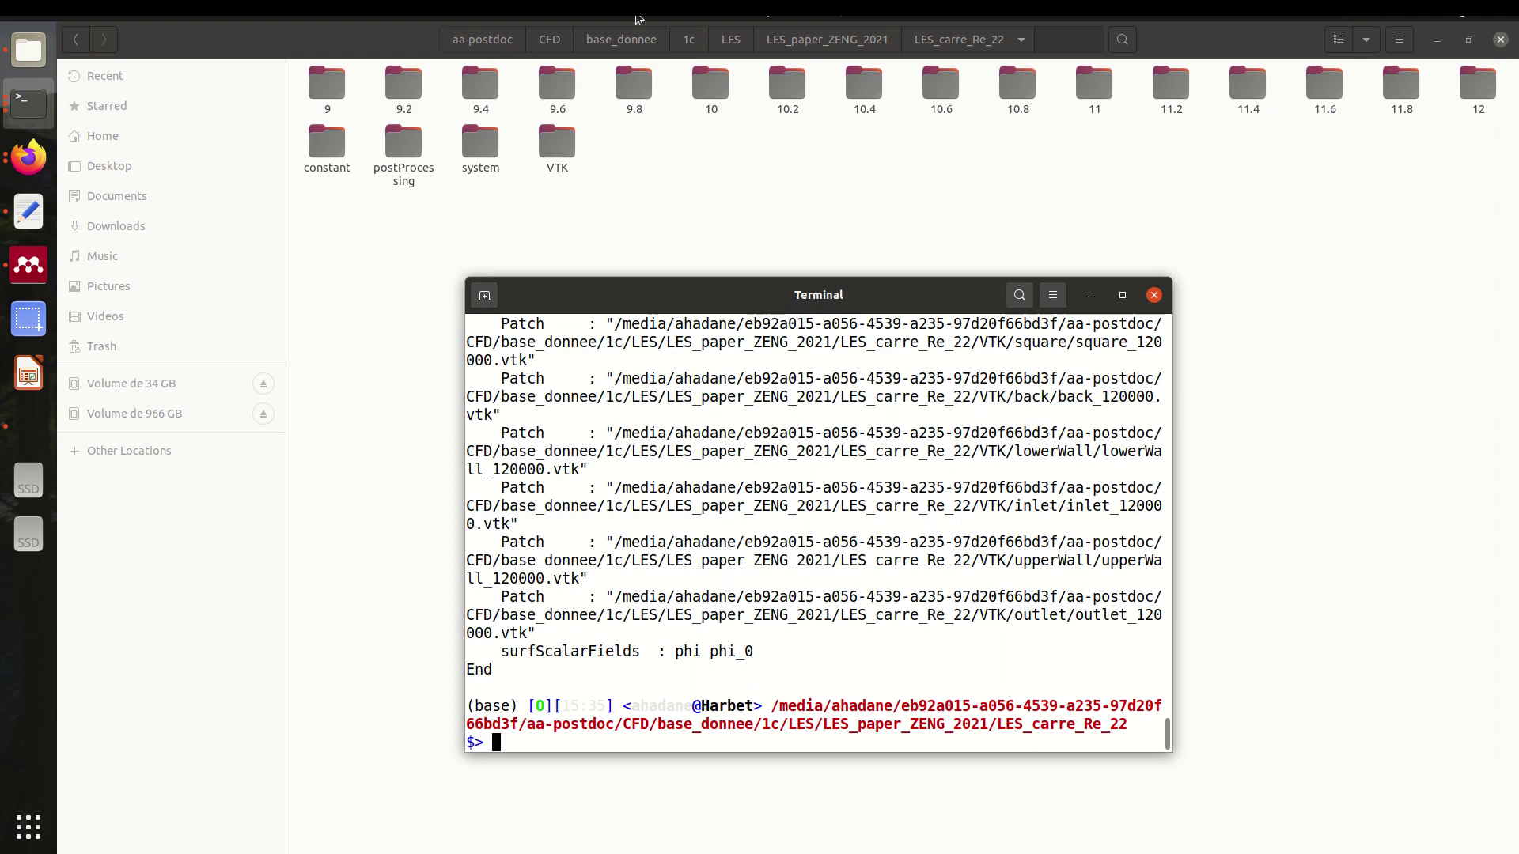
double_click(557, 142)
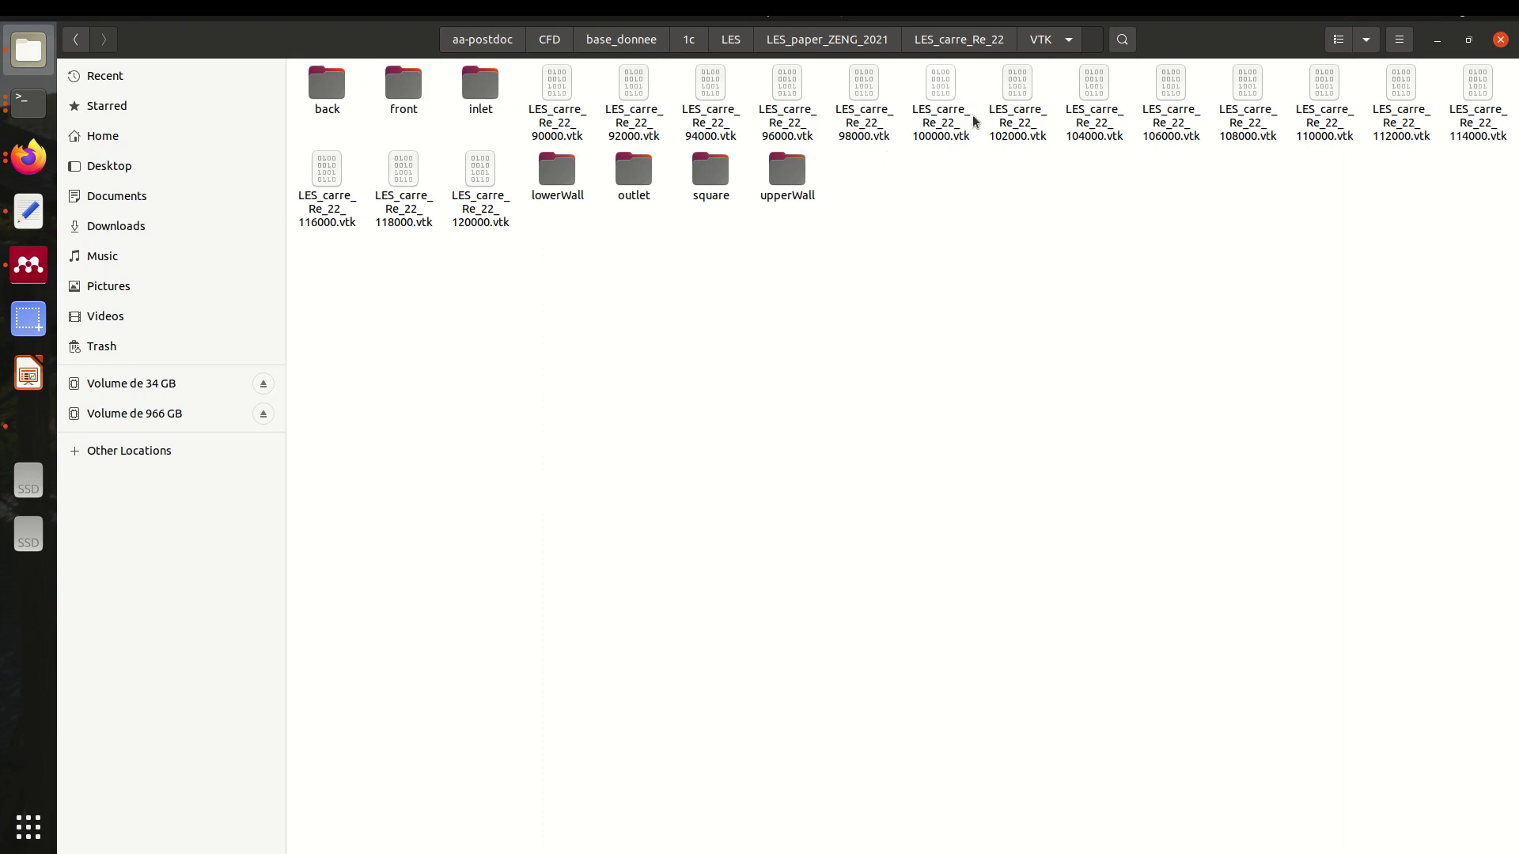
Step: Launch paraview from the terminal in the case folder
left_click(958, 40)
key("alt+Tab")
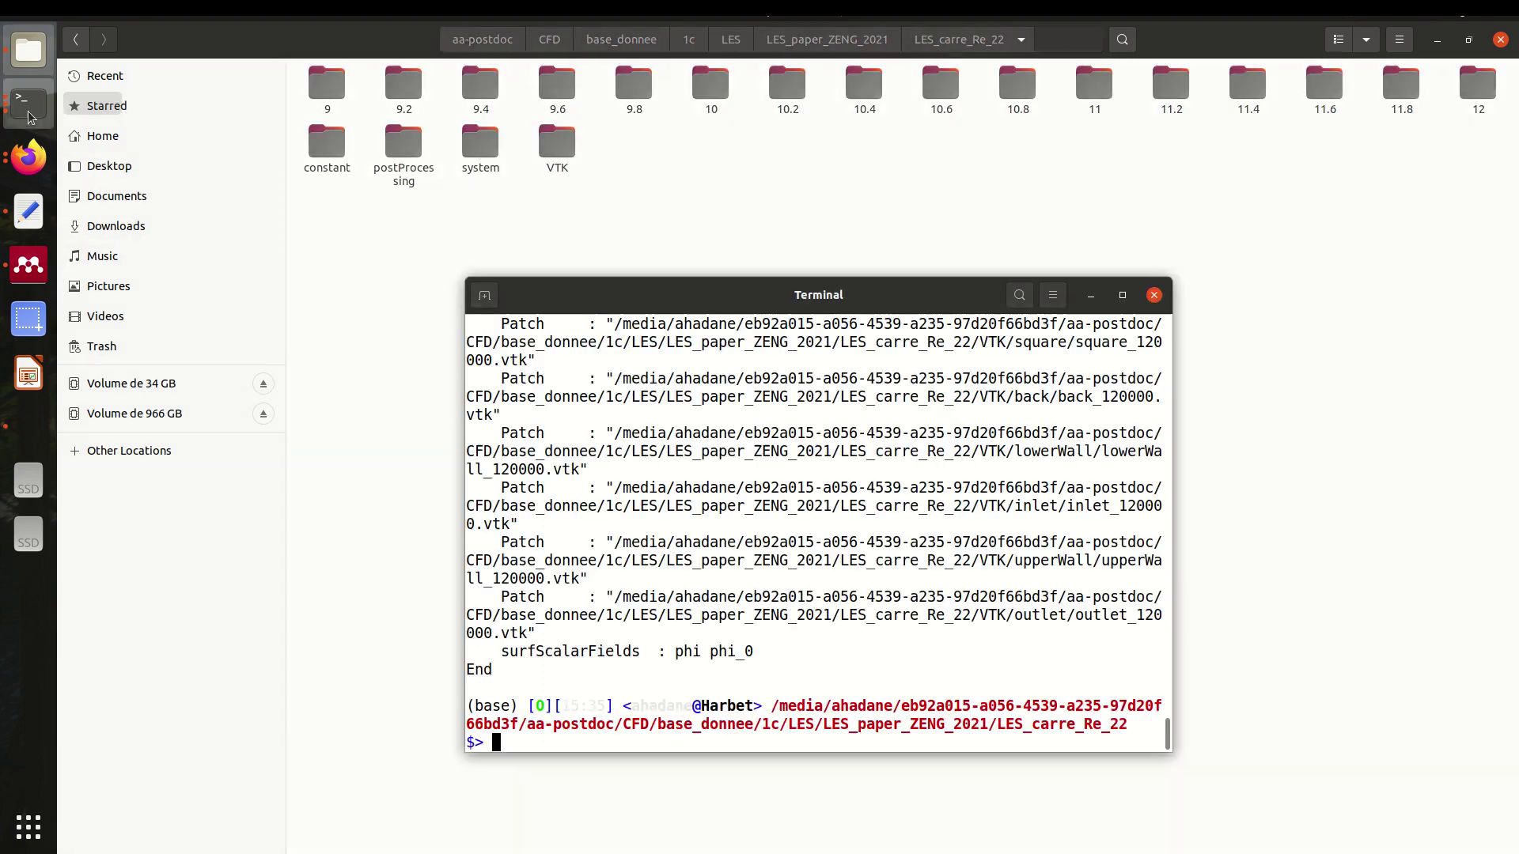
type("parav")
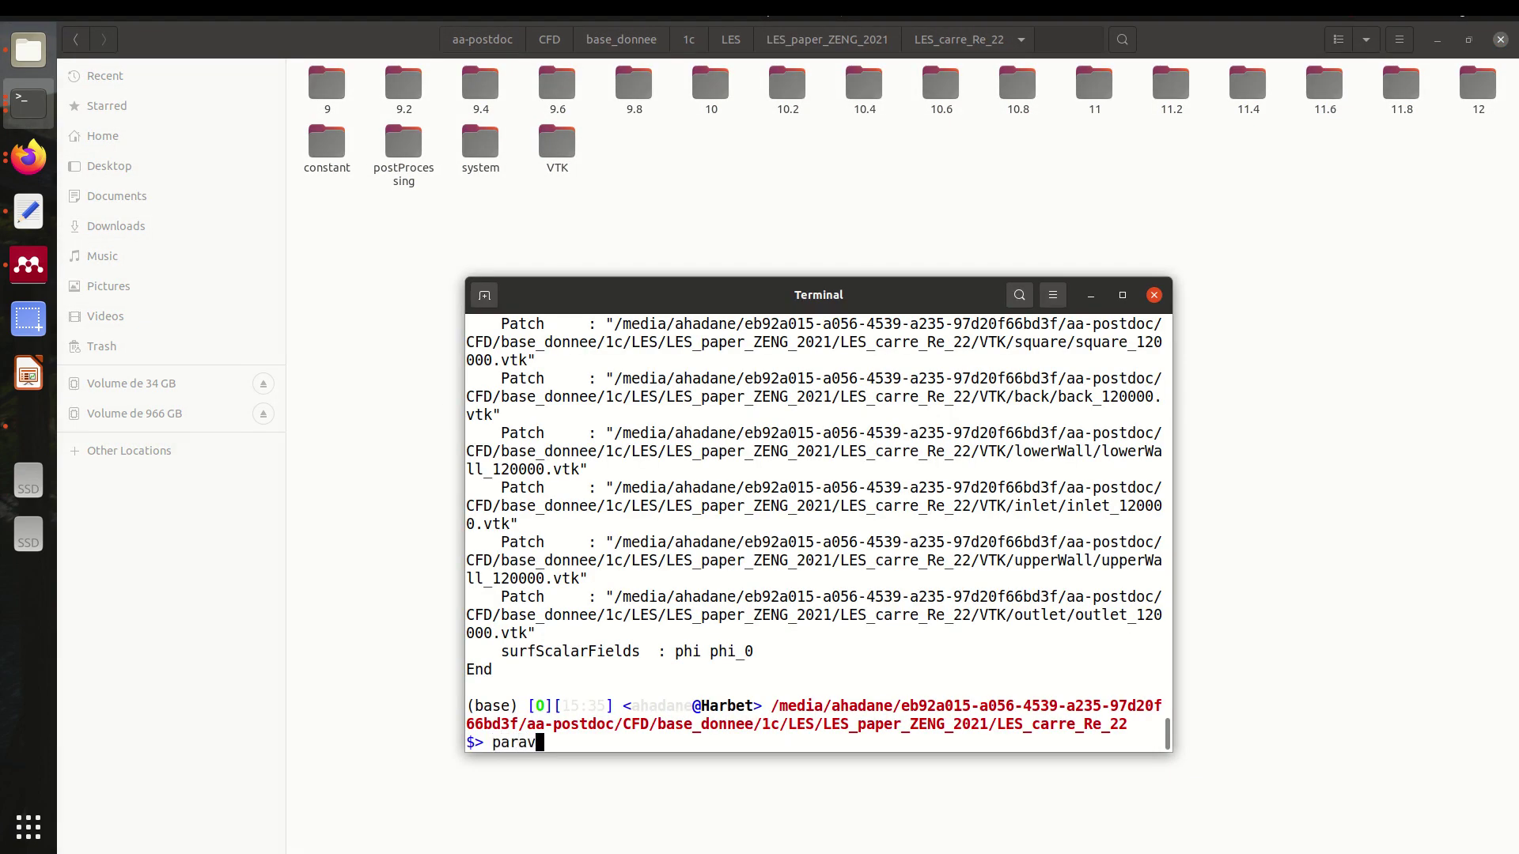
type("iew")
key("Return")
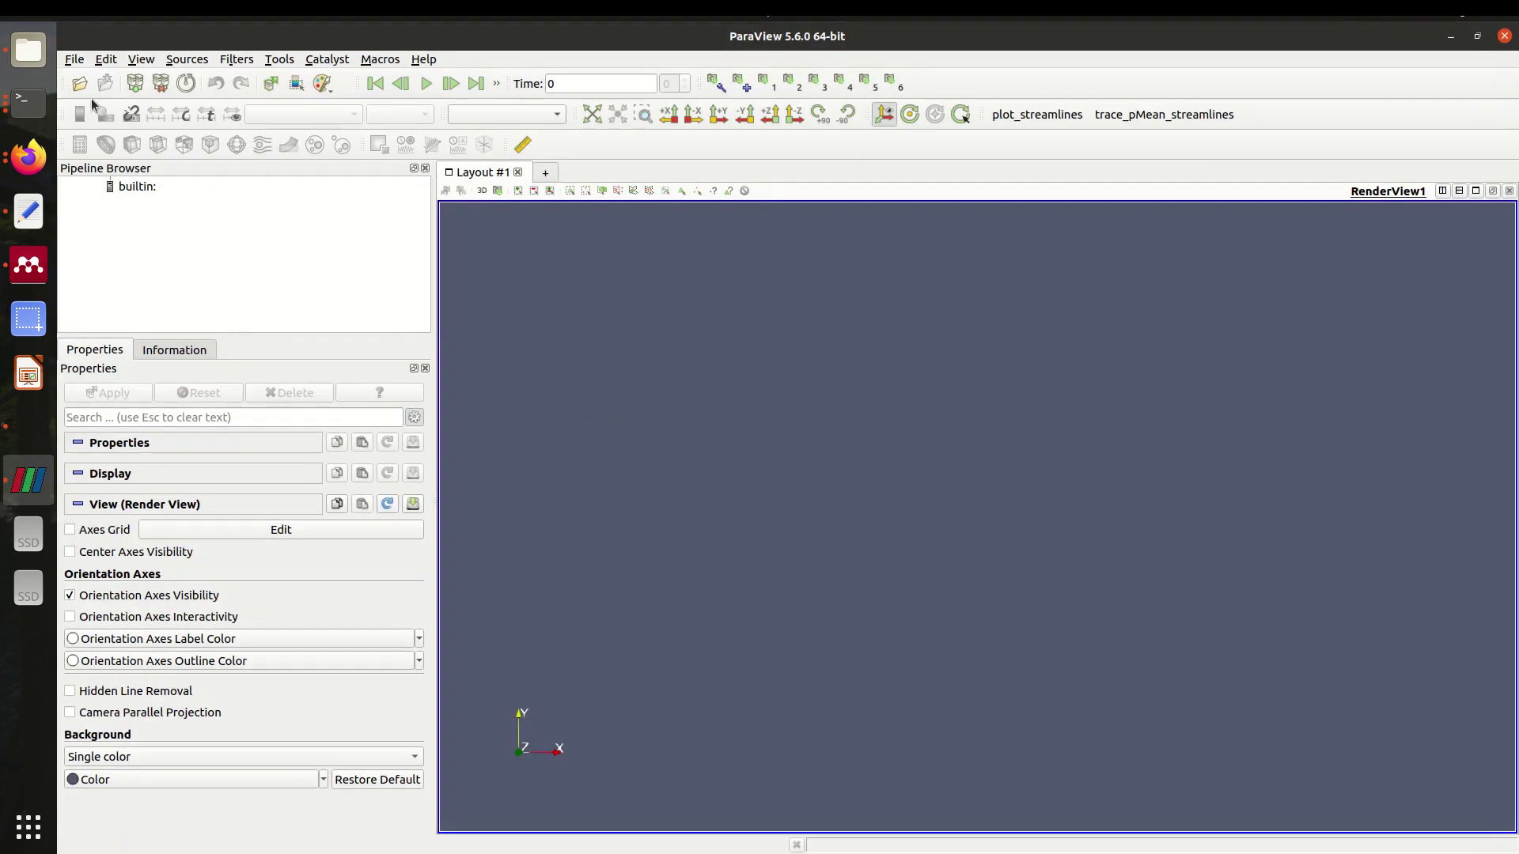
Step: Open the VTK/LES_carre_Re_22_*.vtk series and apply it
left_click(79, 83)
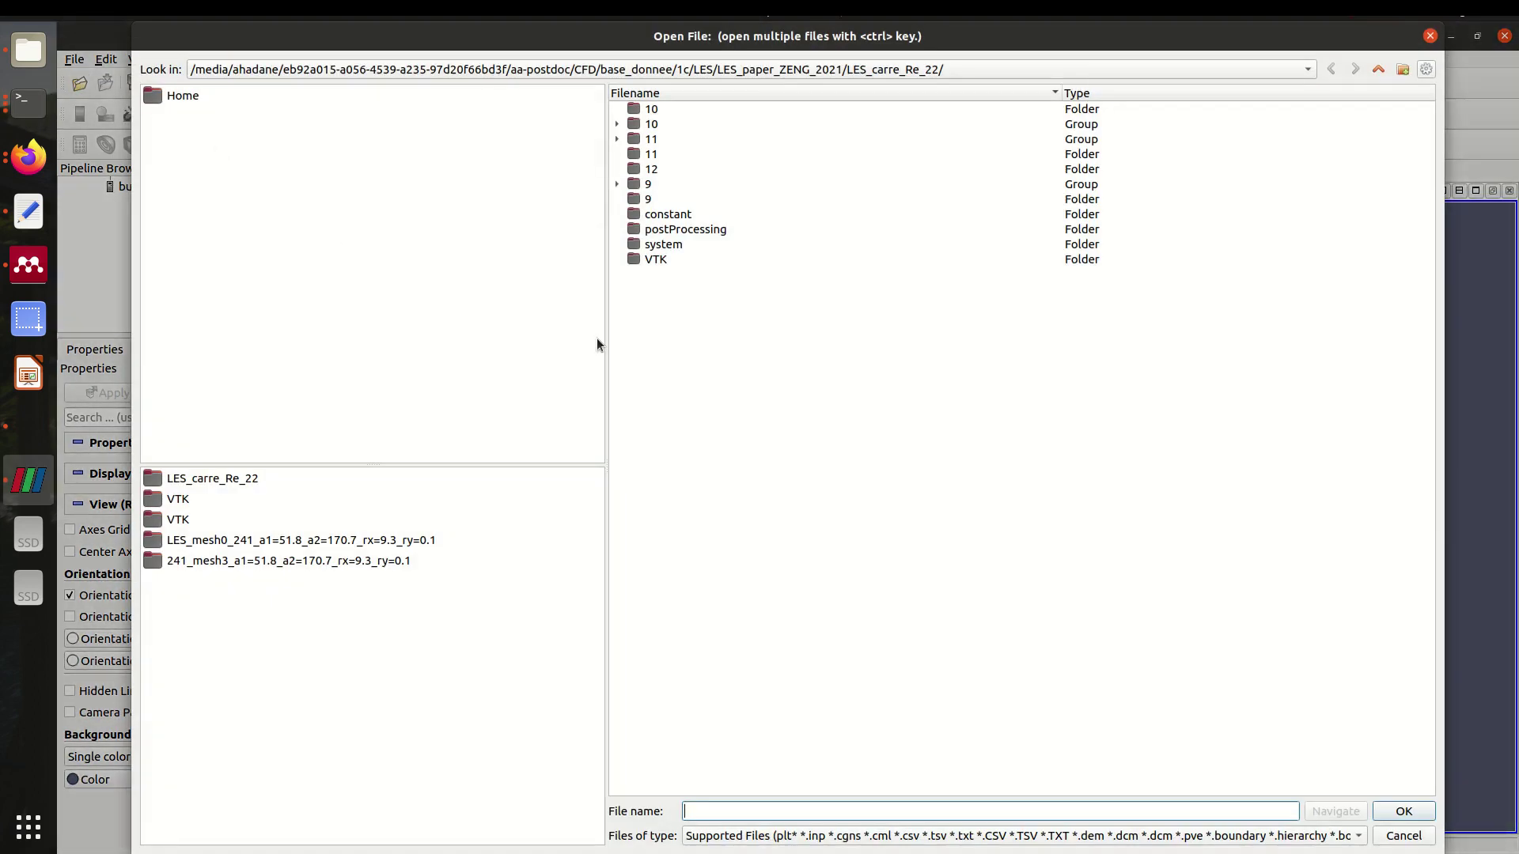
double_click(704, 258)
double_click(682, 214)
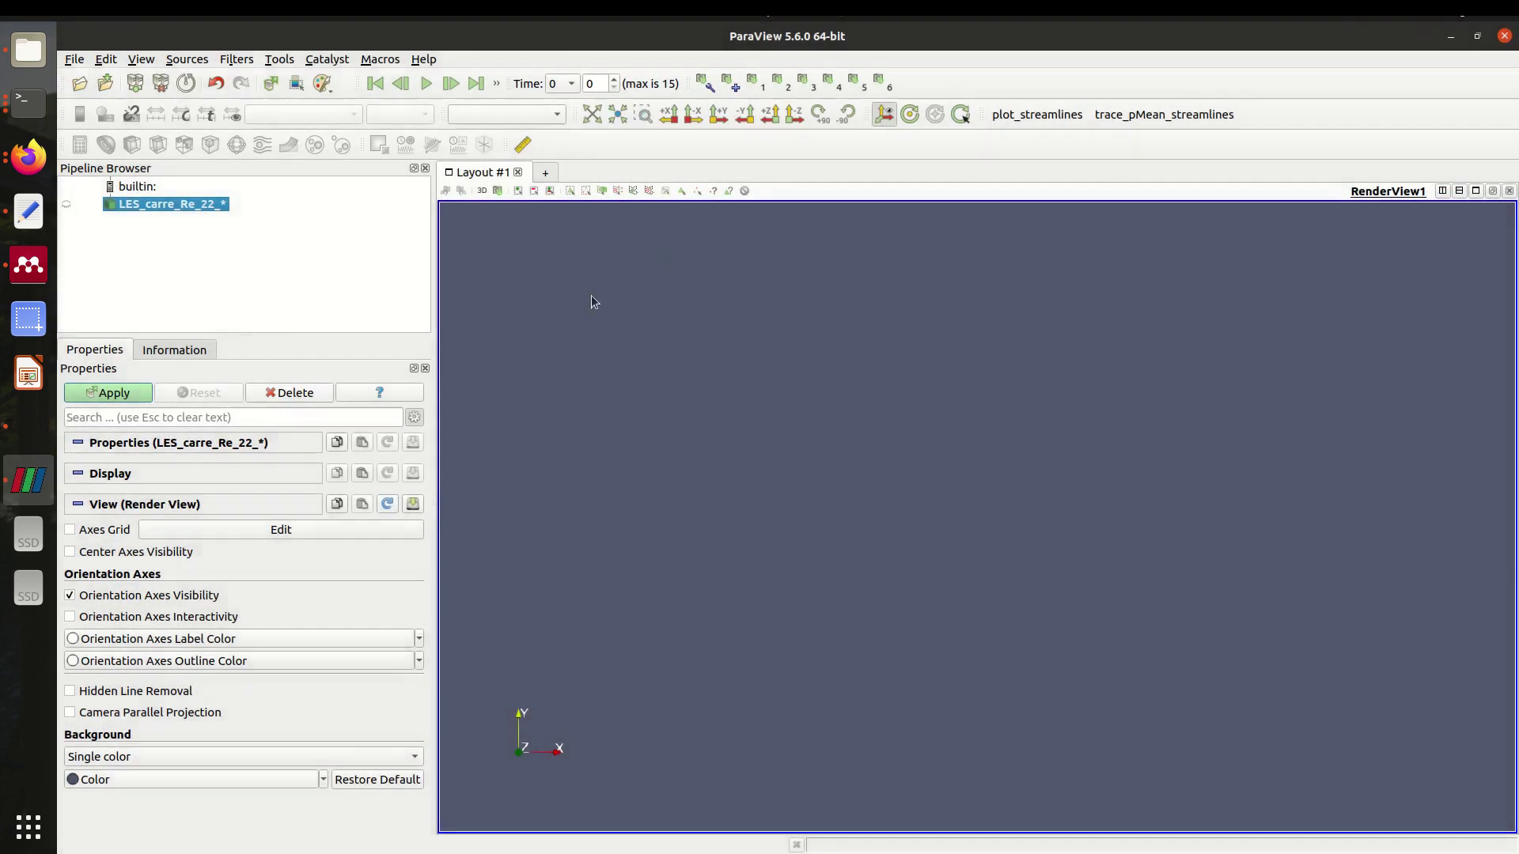
left_click(103, 394)
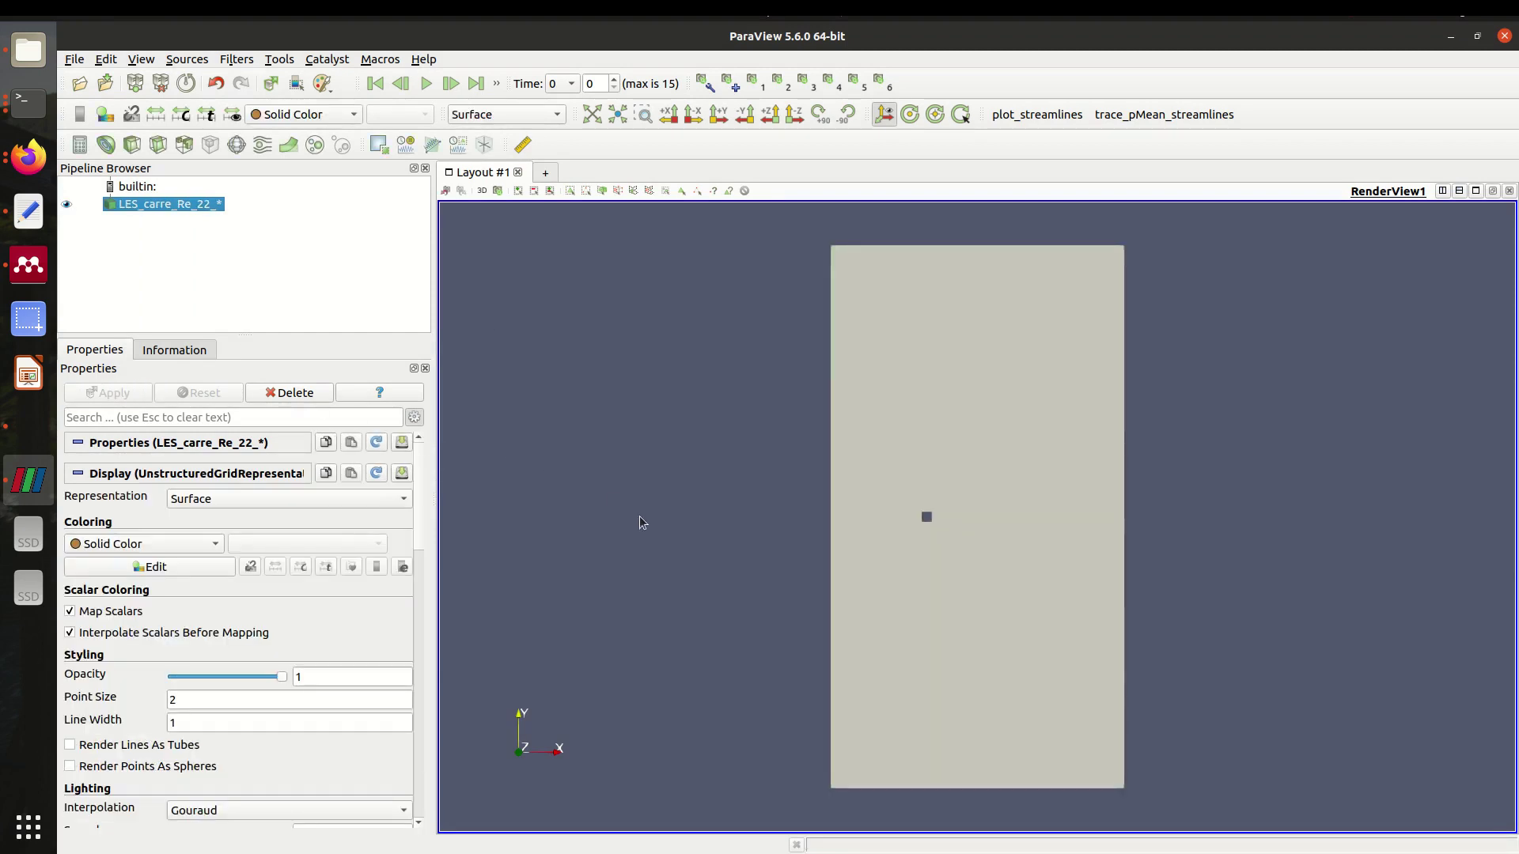
Step: Colour by U magnitude, play through the time steps, then close ParaView
left_click(321, 117)
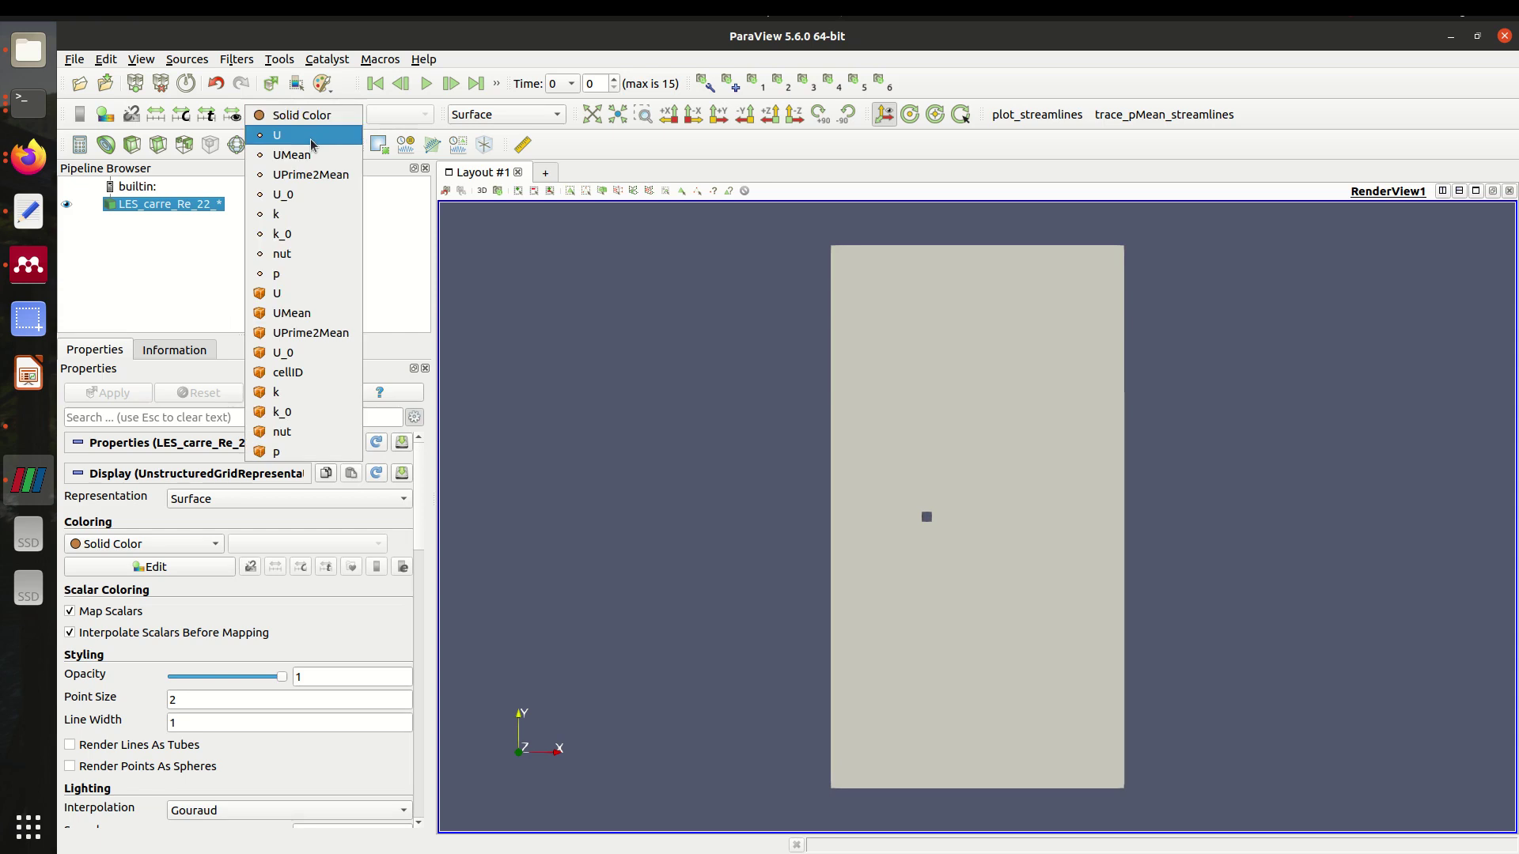
left_click(313, 135)
left_click(426, 83)
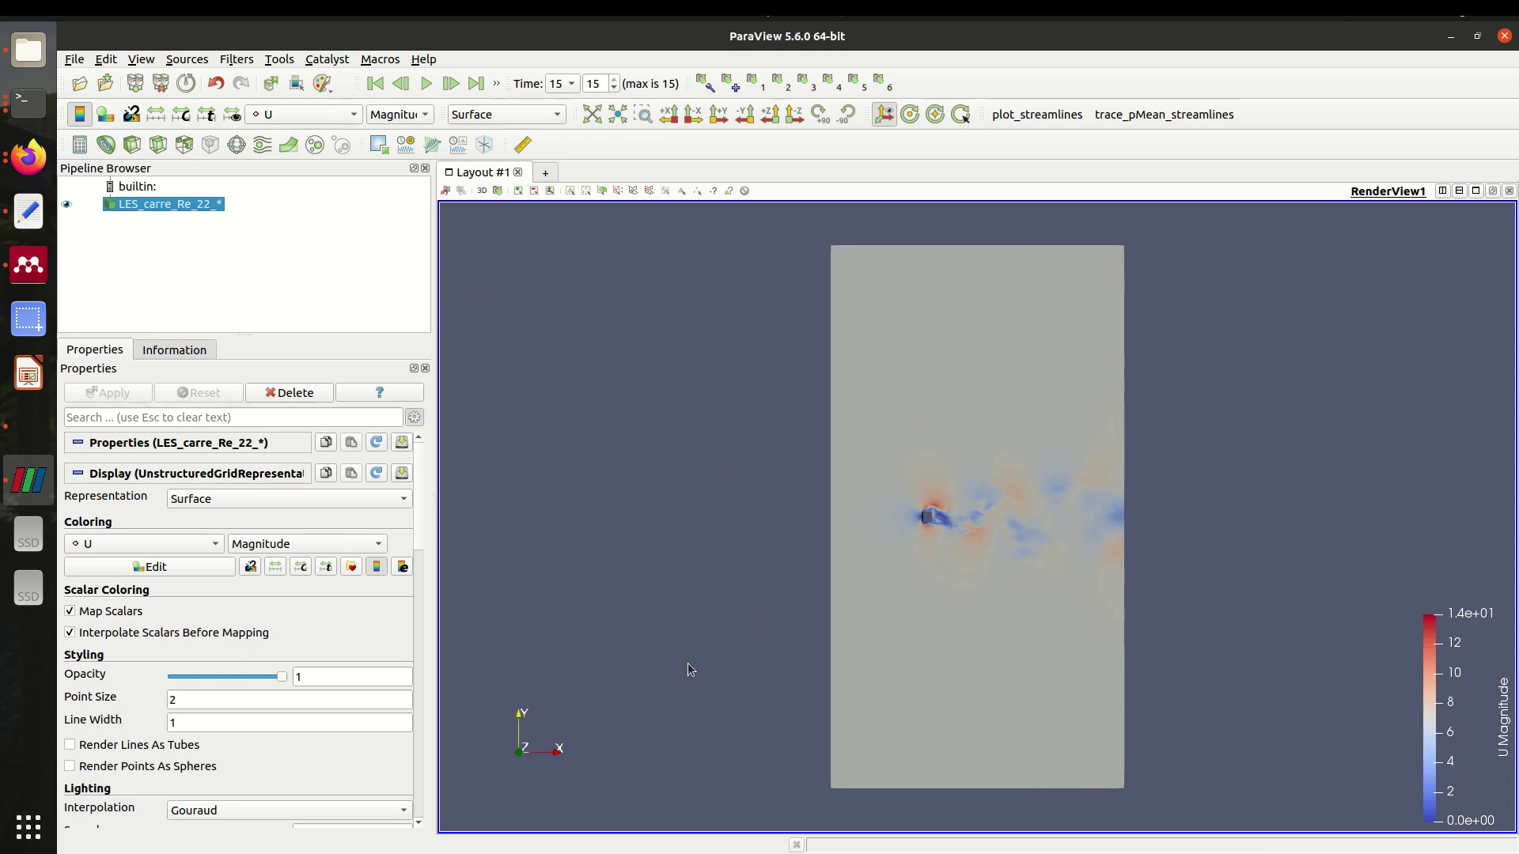
left_click(1504, 36)
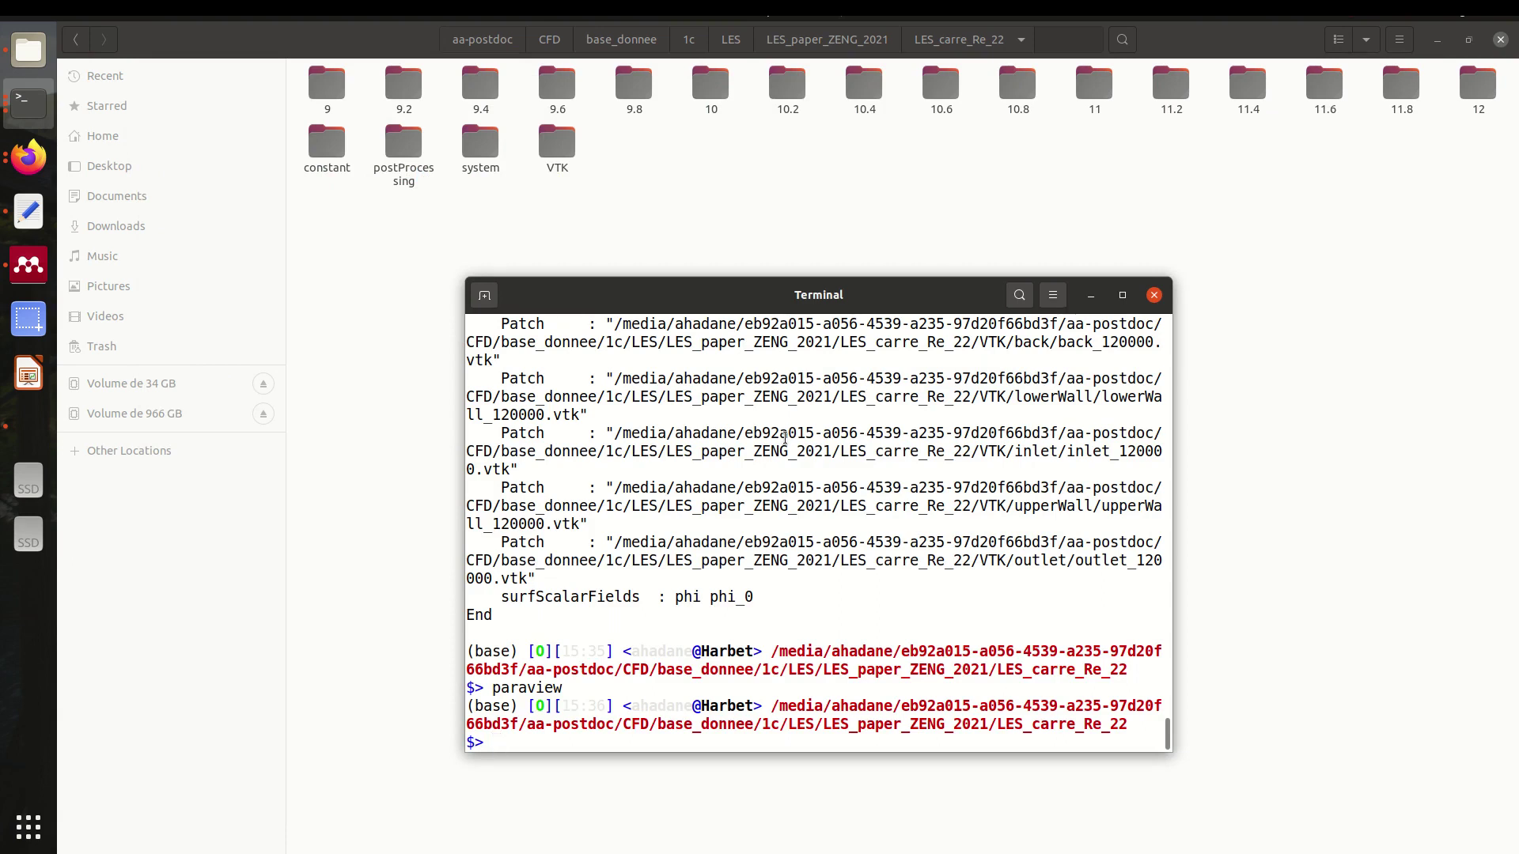
Step: Delete the VTK folder with rm -r VTK and run foamToVTK -field '(U)'
type("rm -r VTK")
key("Return")
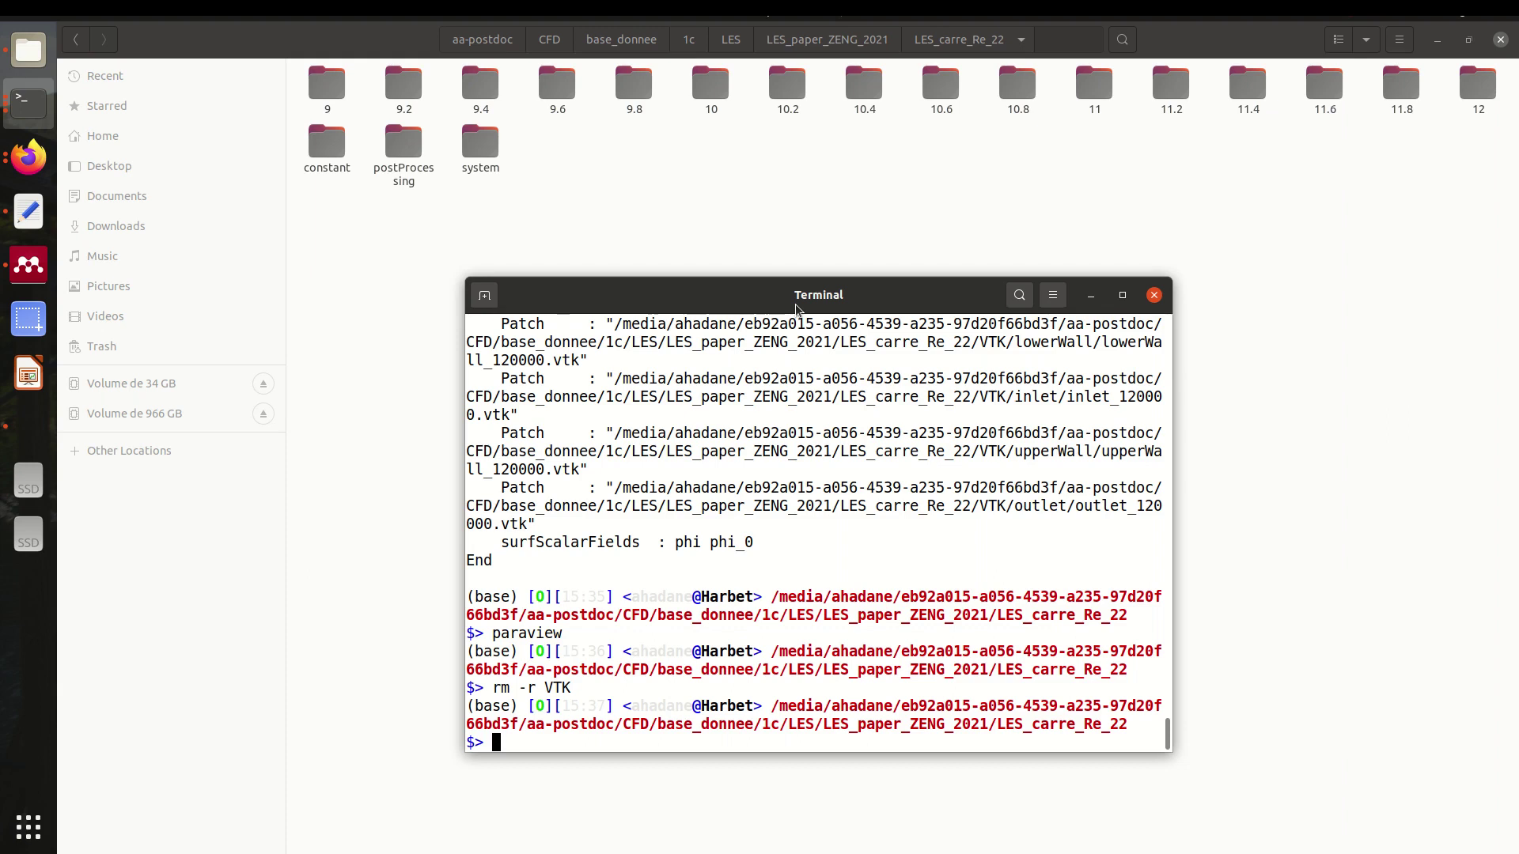
type("foamToVTK -field '(U)'")
key("Return")
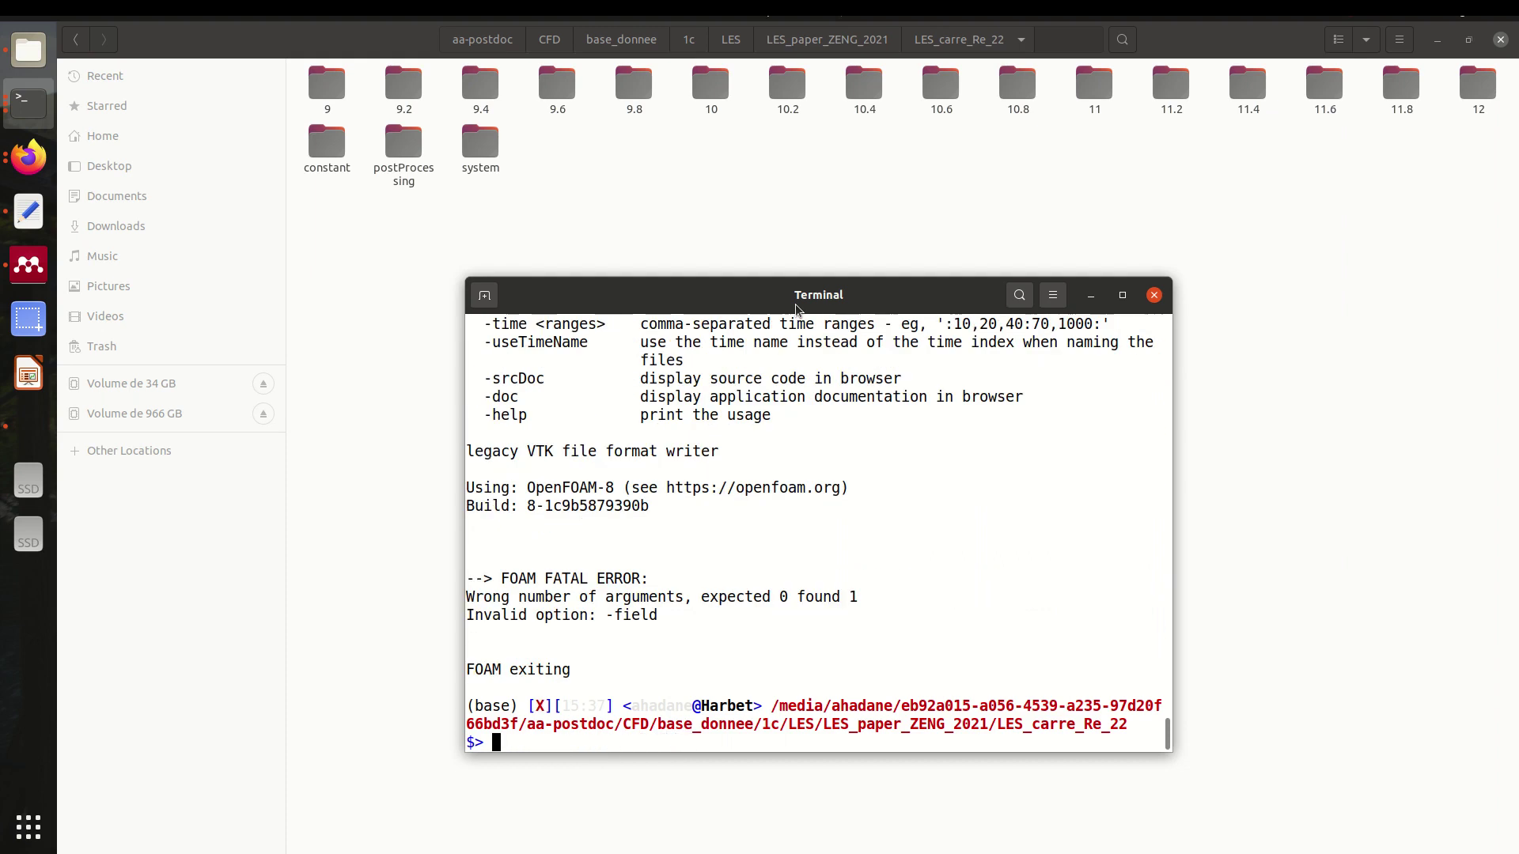
Step: Correct the command to foamToVTK -fields '(U)', run it, then launch paraview
key("Up")
key("Left")
key("Left")
key("Left")
key("Left")
key("Left")
key("Left")
type("s")
key("Return")
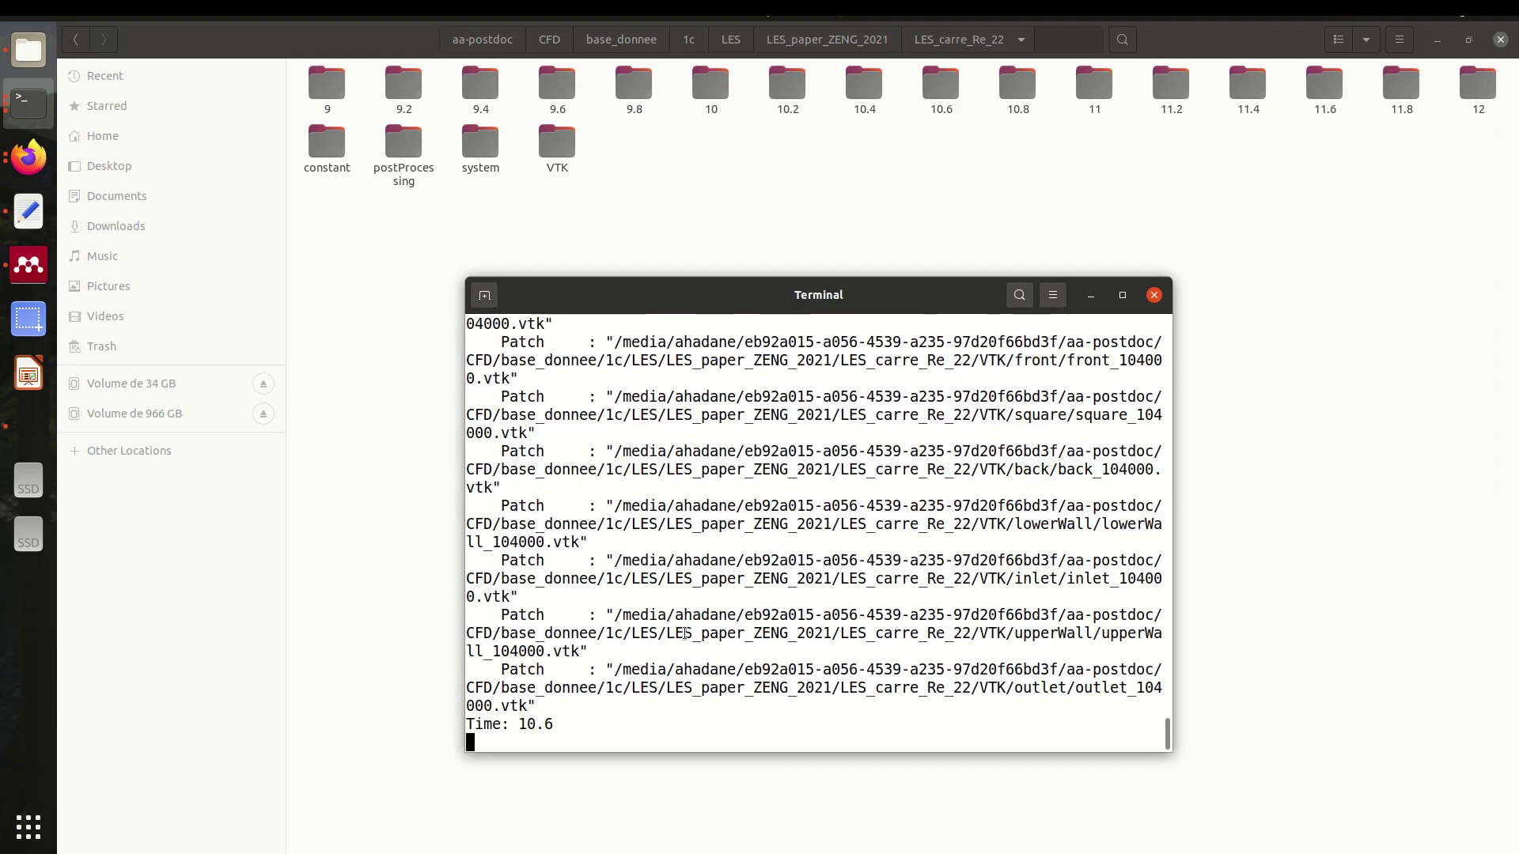
type("paraview")
key("Return")
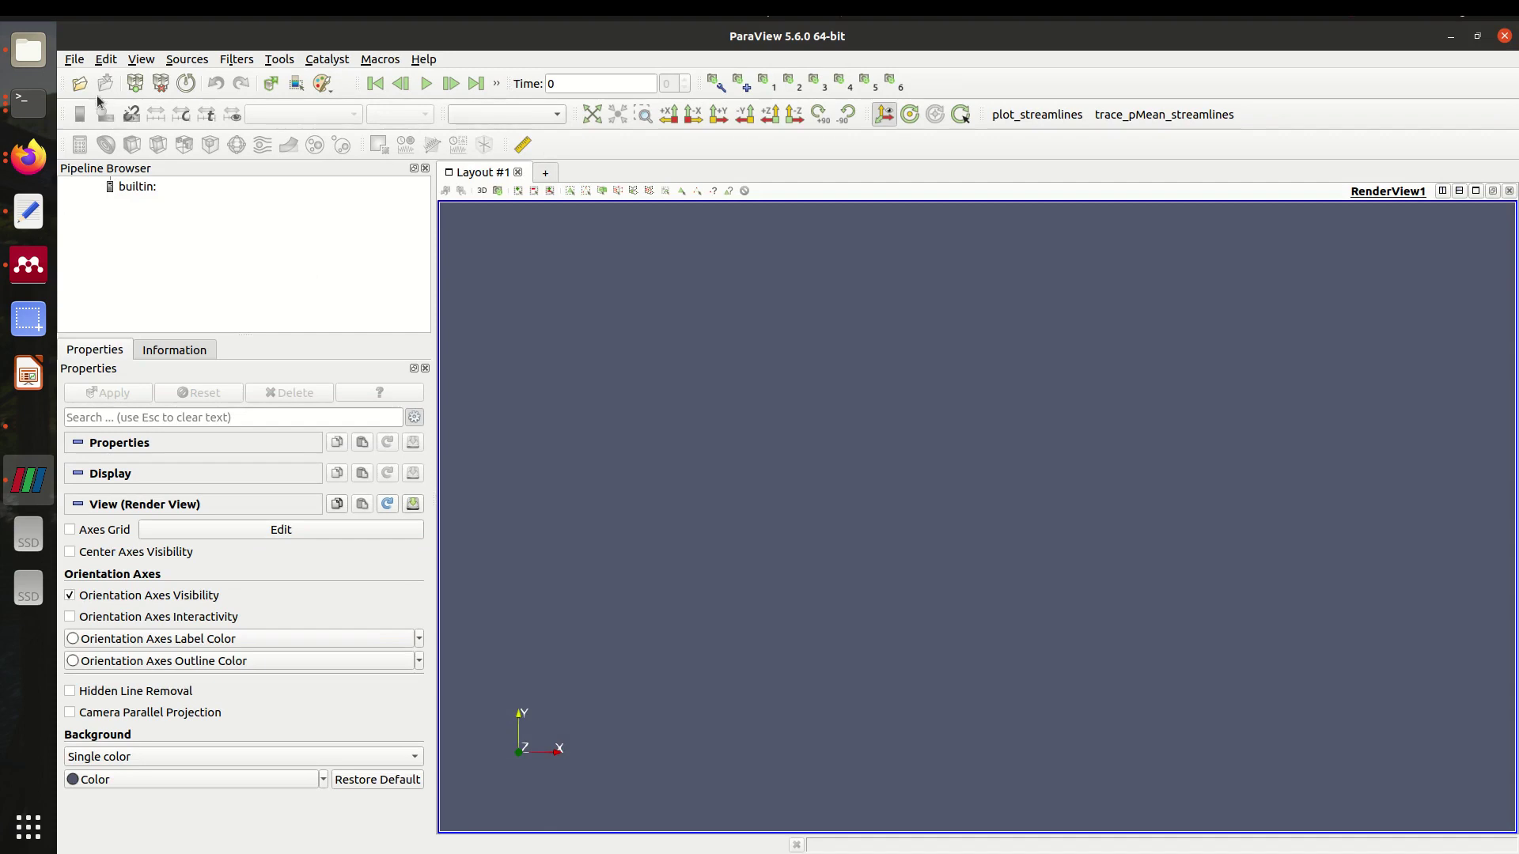
Step: Open the U-only VTK/LES_carre_Re_22_*.vtk series and apply it
left_click(79, 83)
double_click(662, 258)
double_click(666, 227)
left_click(133, 392)
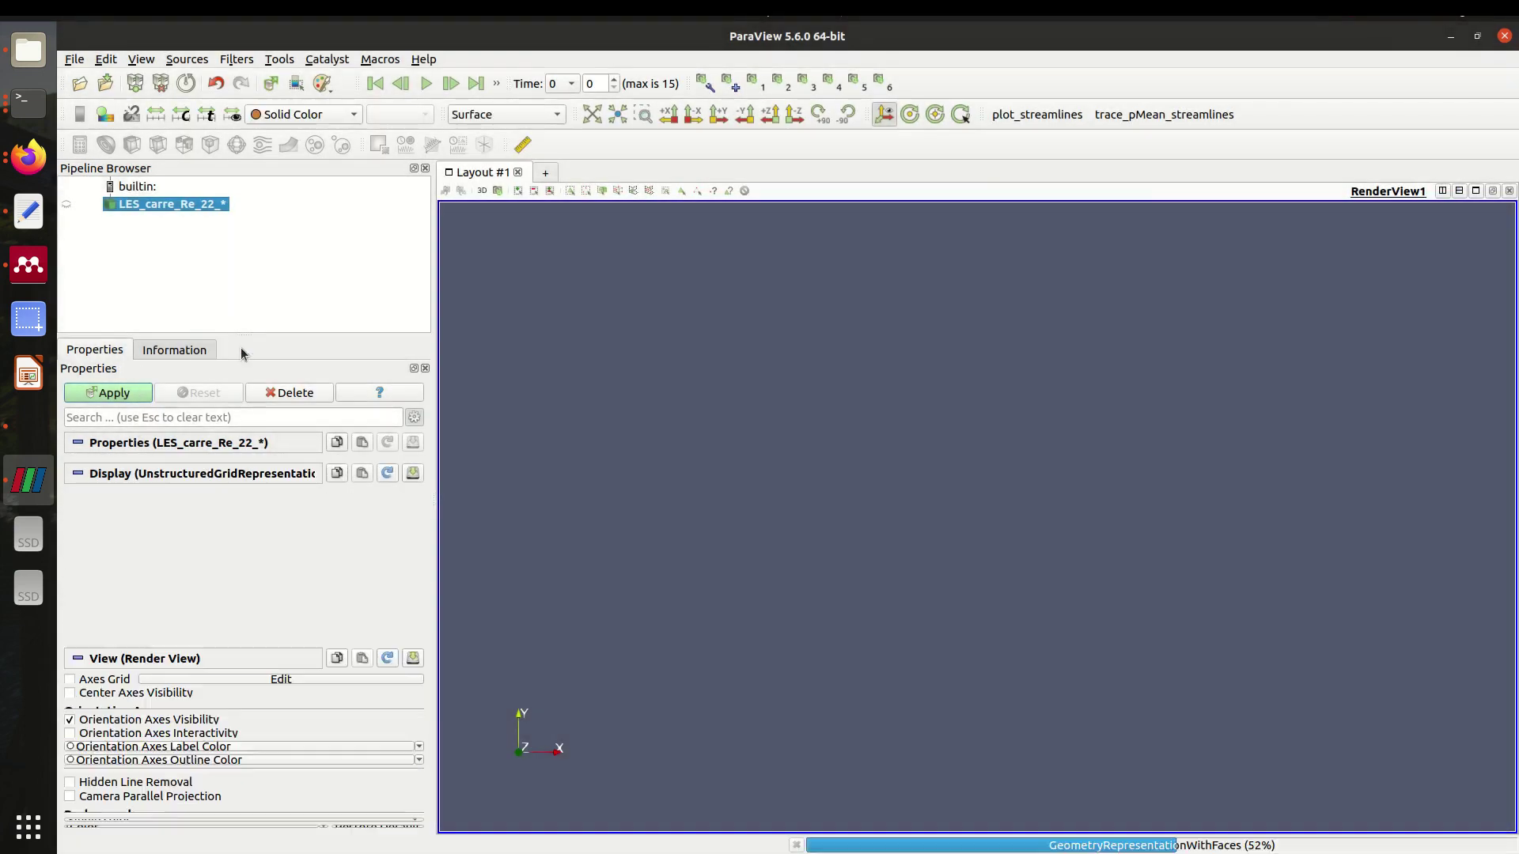
Step: Colour by point field U, play through to time 15, then close ParaView
left_click(270, 117)
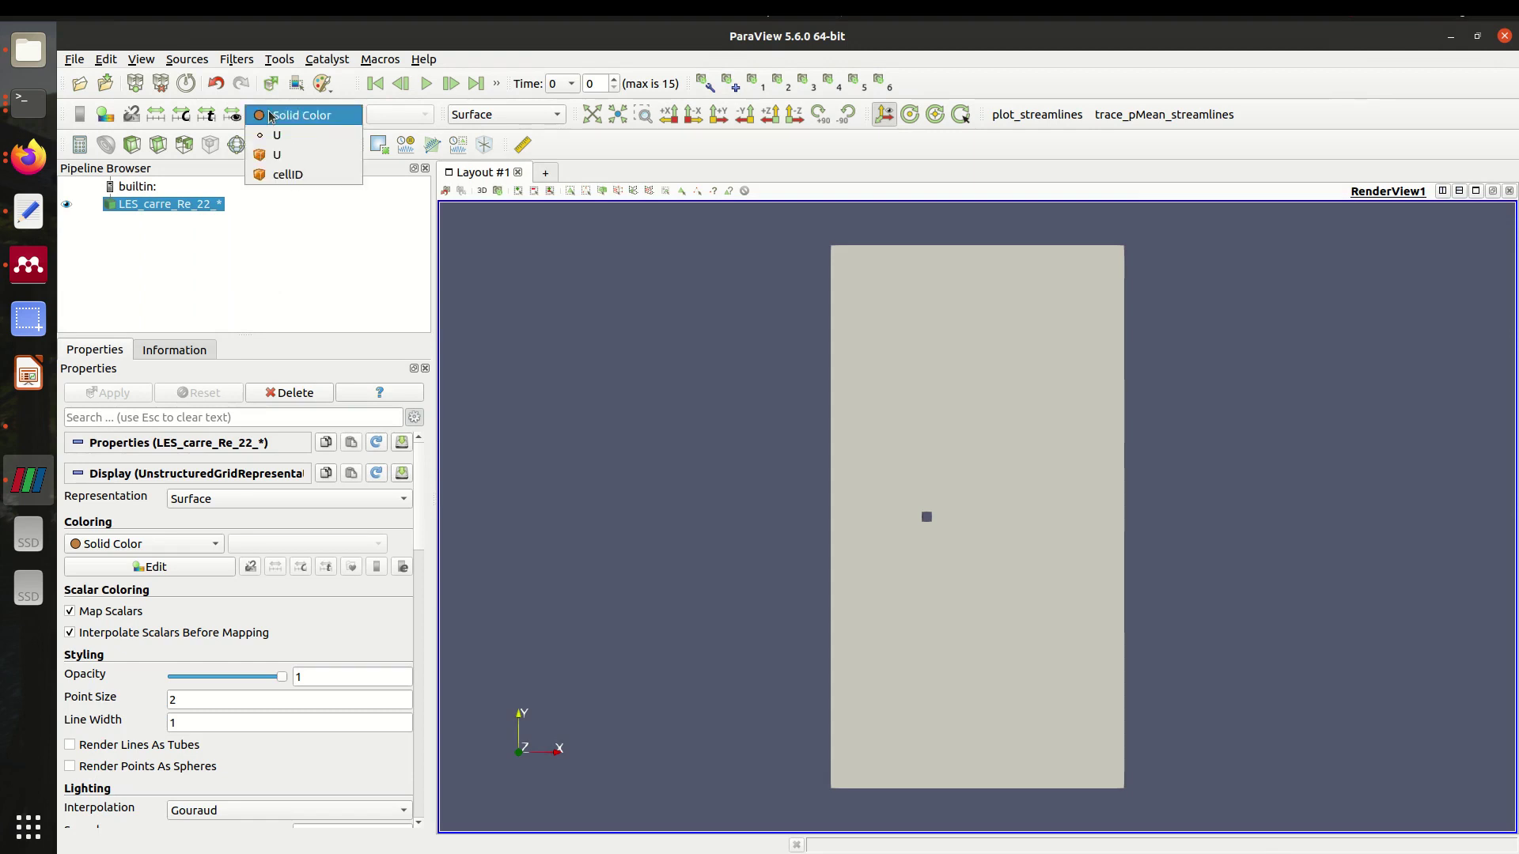
left_click(309, 135)
left_click(425, 83)
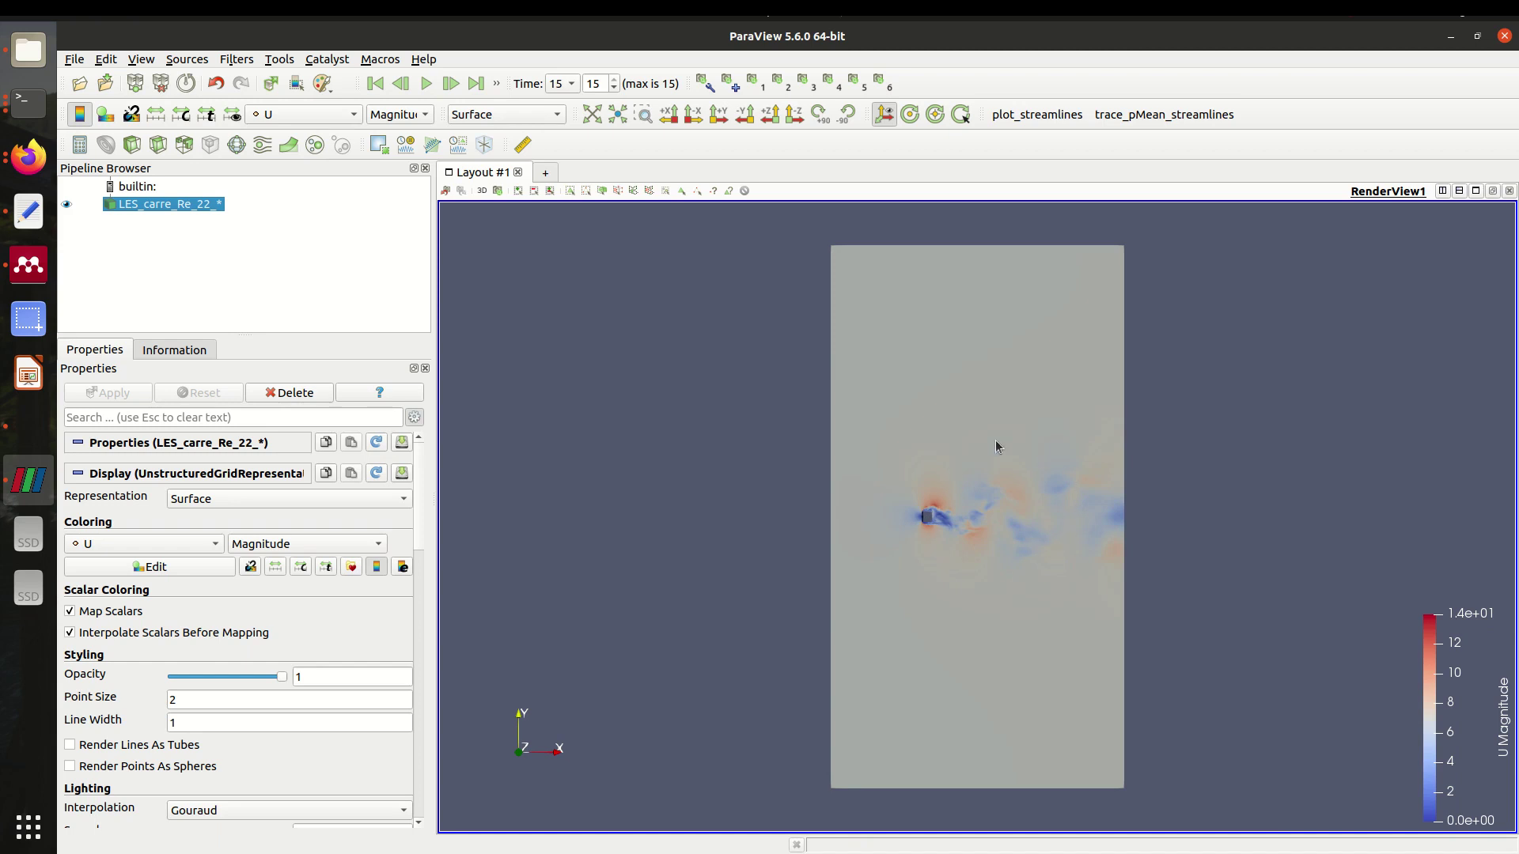
left_click(1506, 38)
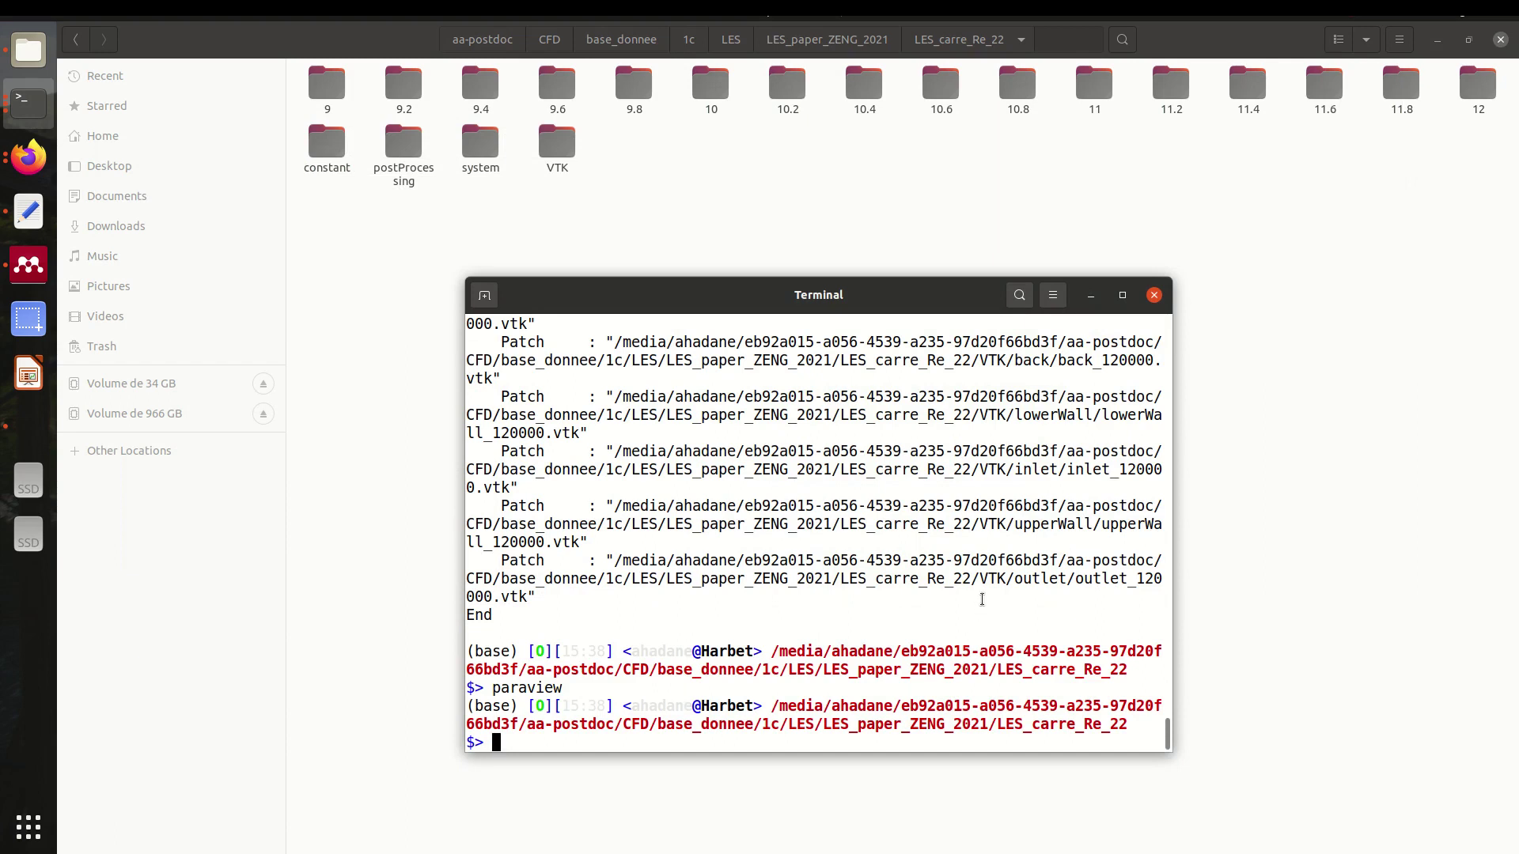
Step: Delete the existing VTK folder with rm -r VTK
type("foam")
type("To")
type("V")
type("T")
key("BackSpace")
key("BackSpace")
key("BackSpace")
key("BackSpace")
key("BackSpace")
key("BackSpace")
key("BackSpace")
key("BackSpace")
type("rm -r VTK")
key("Return")
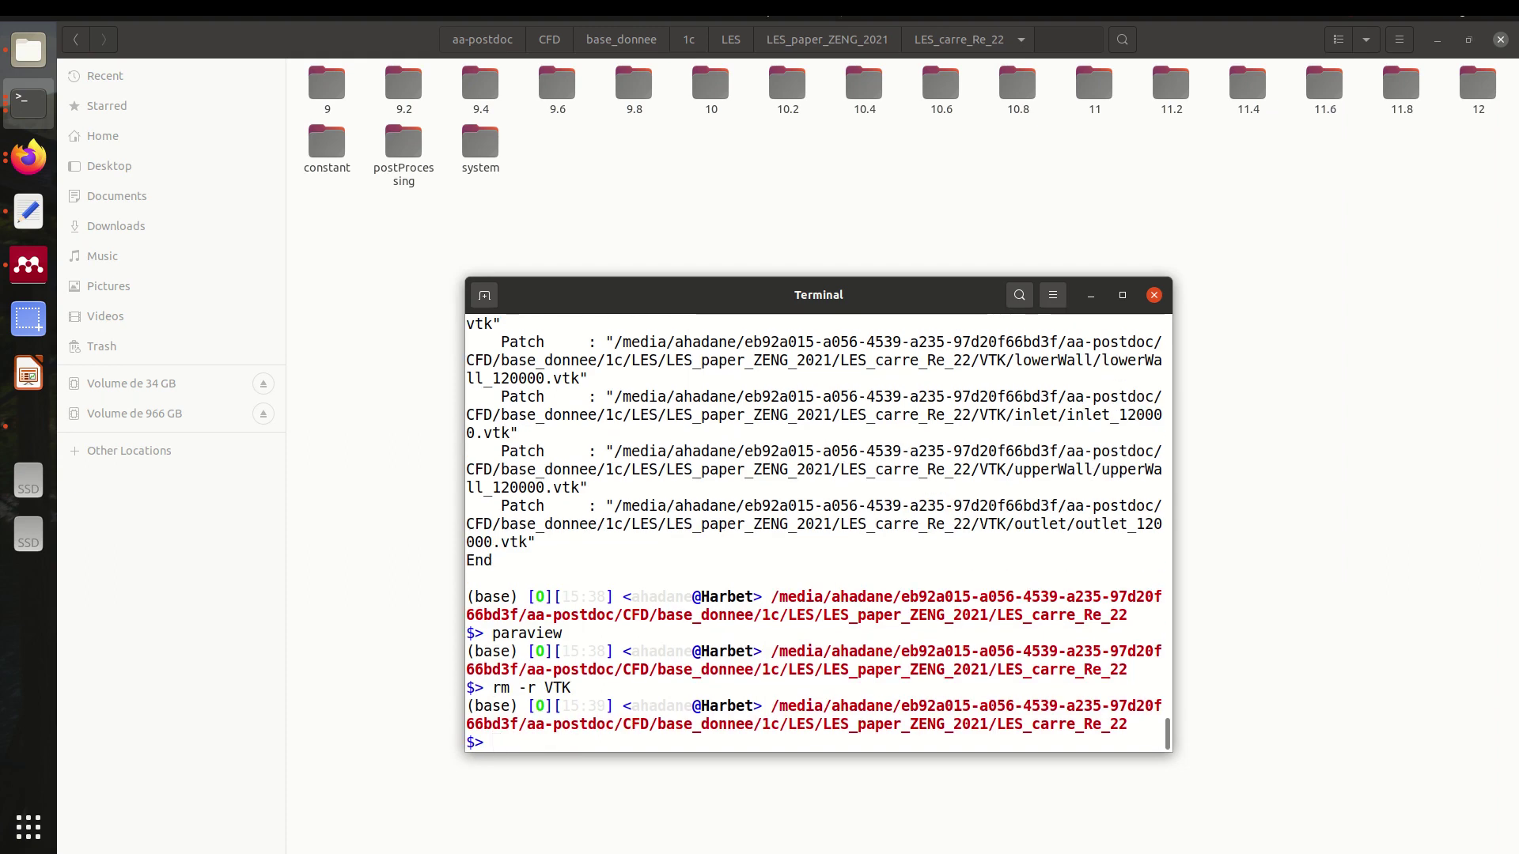
Step: Export only time 12 with foamToVTK -latestTime and relaunch paraview
type("foamTo")
type("VTK ")
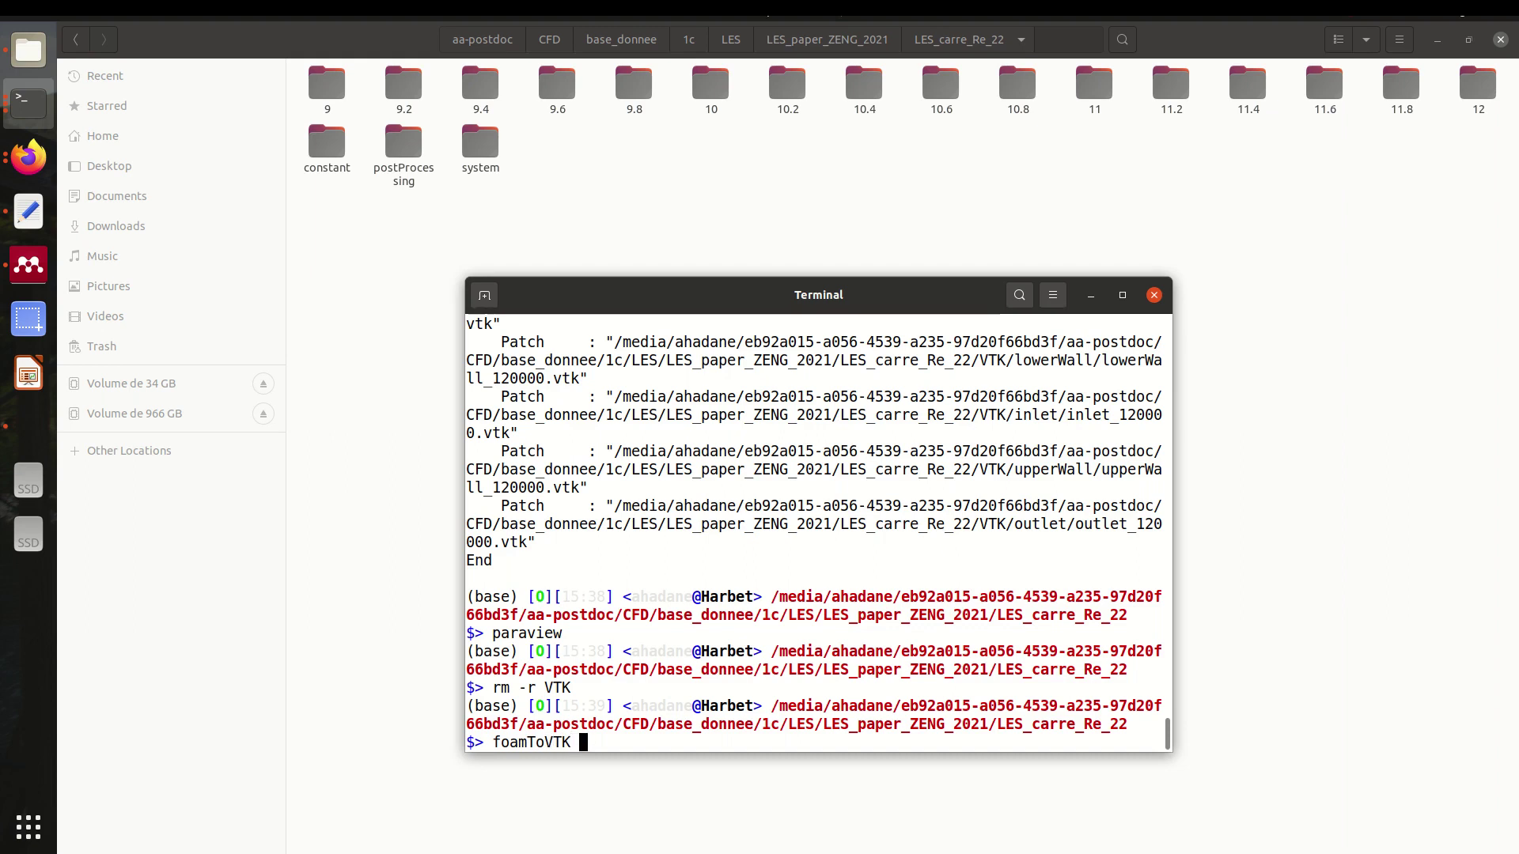
type("-latestTime")
key("Return")
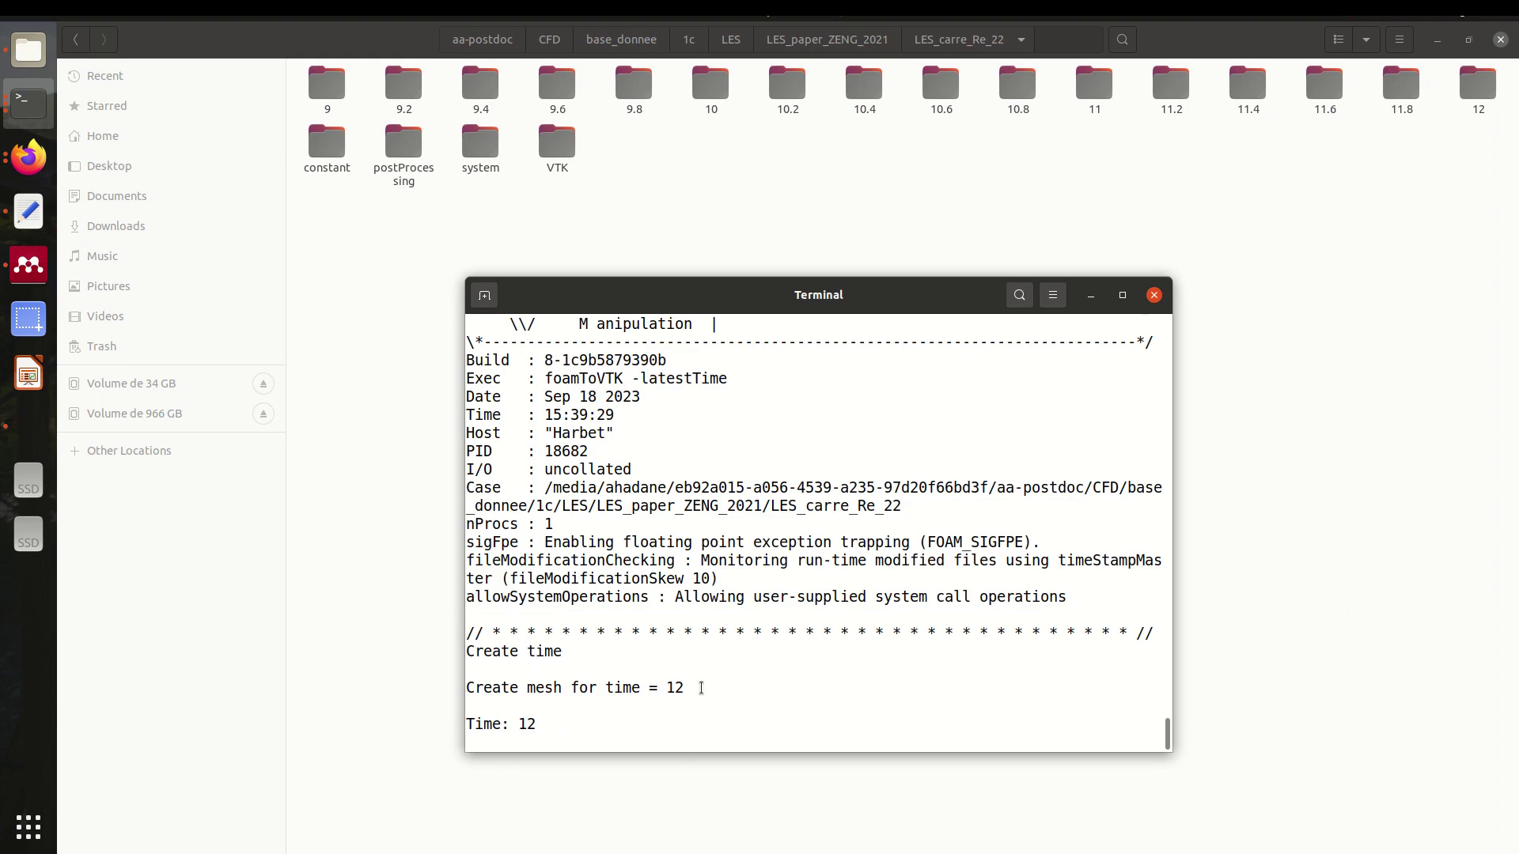
type("paraview")
key("Return")
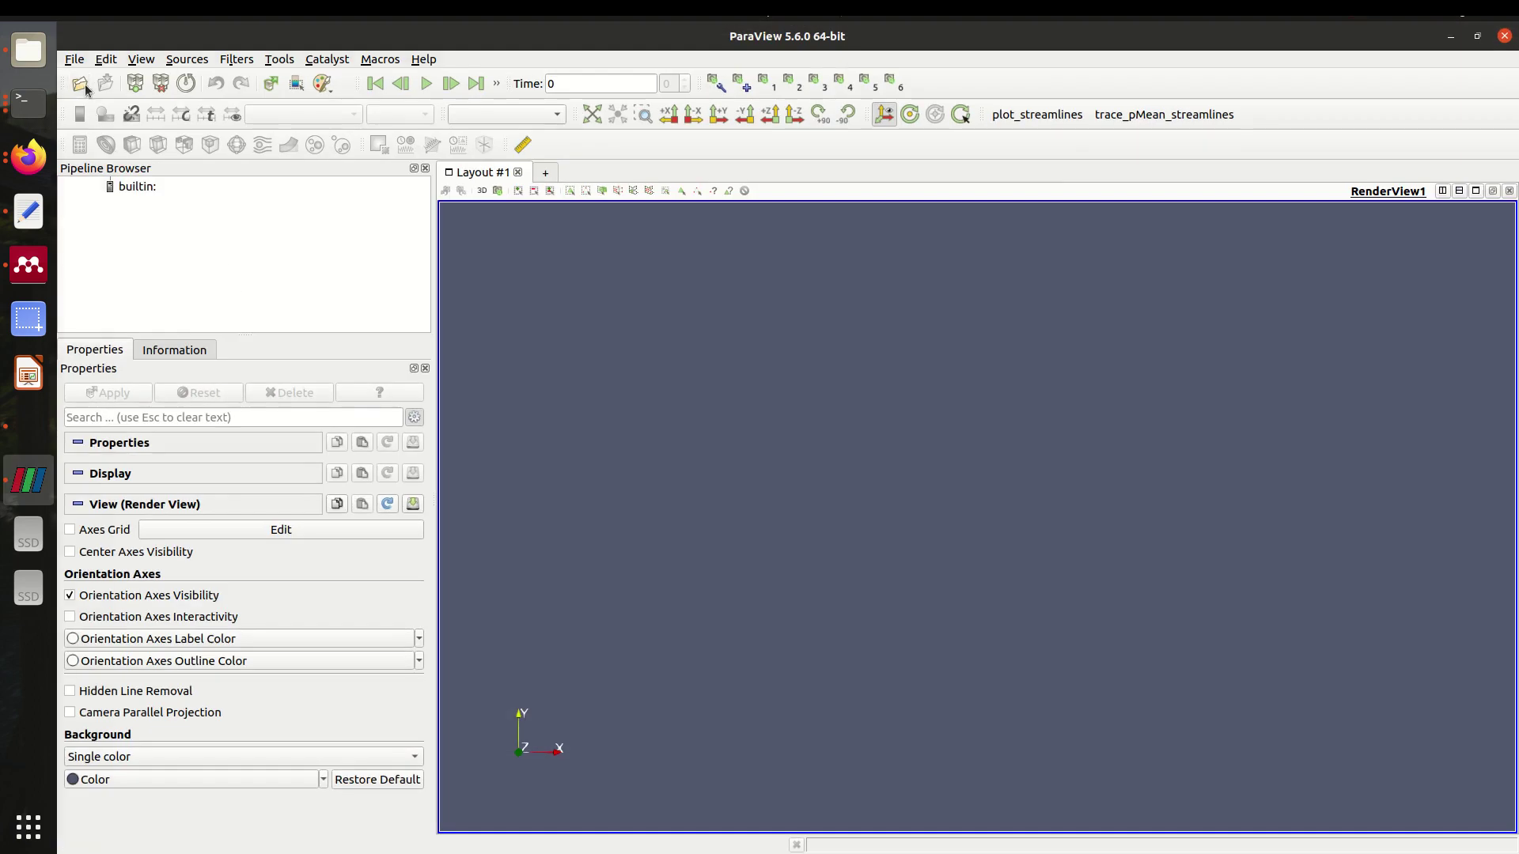
Step: Open VTK/LES_carre_Re_22_120000.vtk and apply it to the view
left_click(79, 83)
double_click(633, 255)
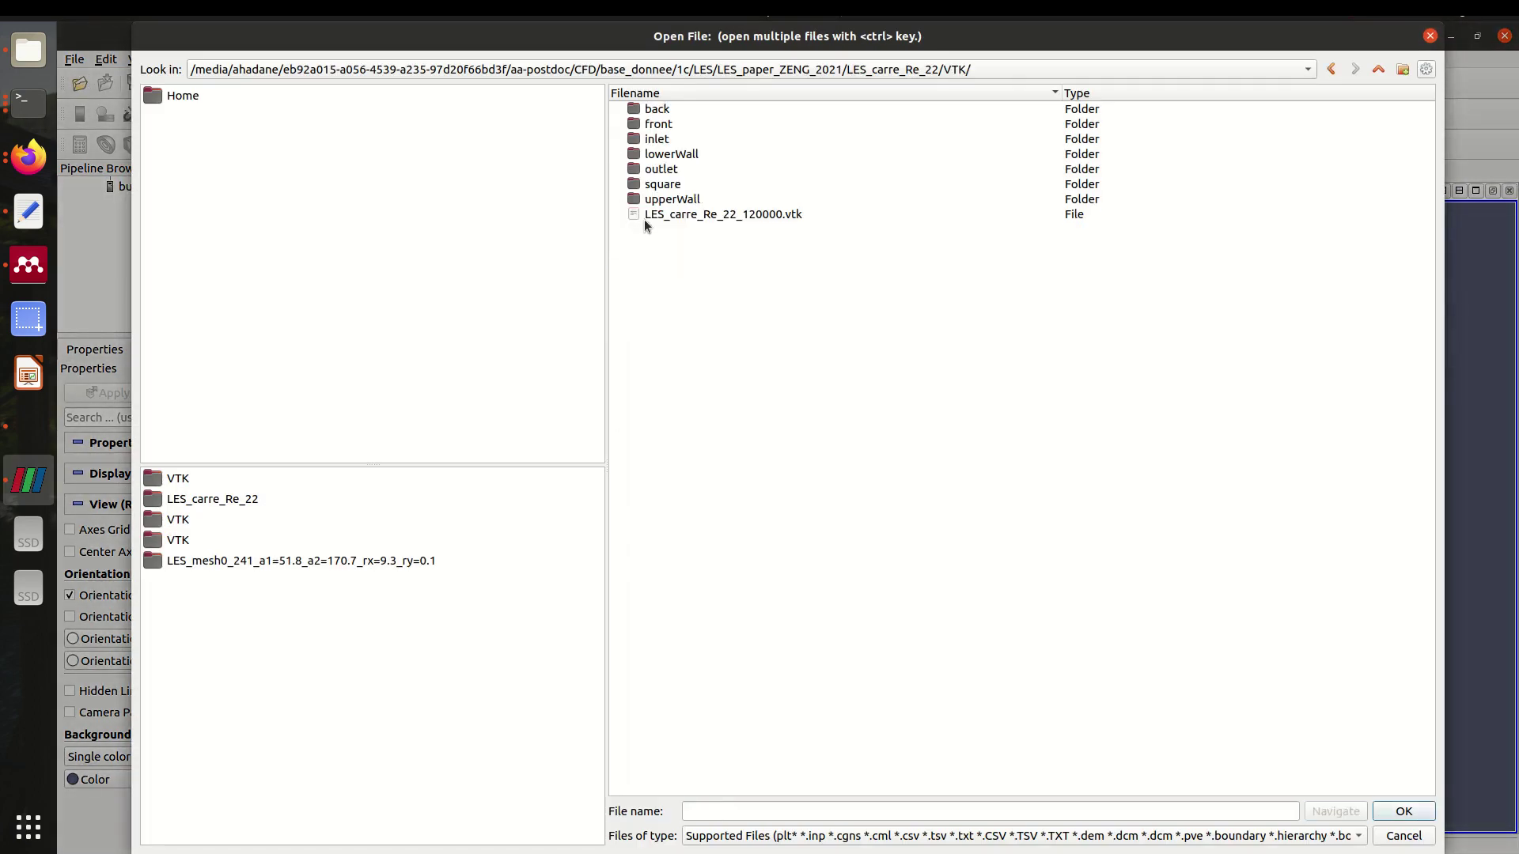
double_click(644, 215)
left_click(141, 398)
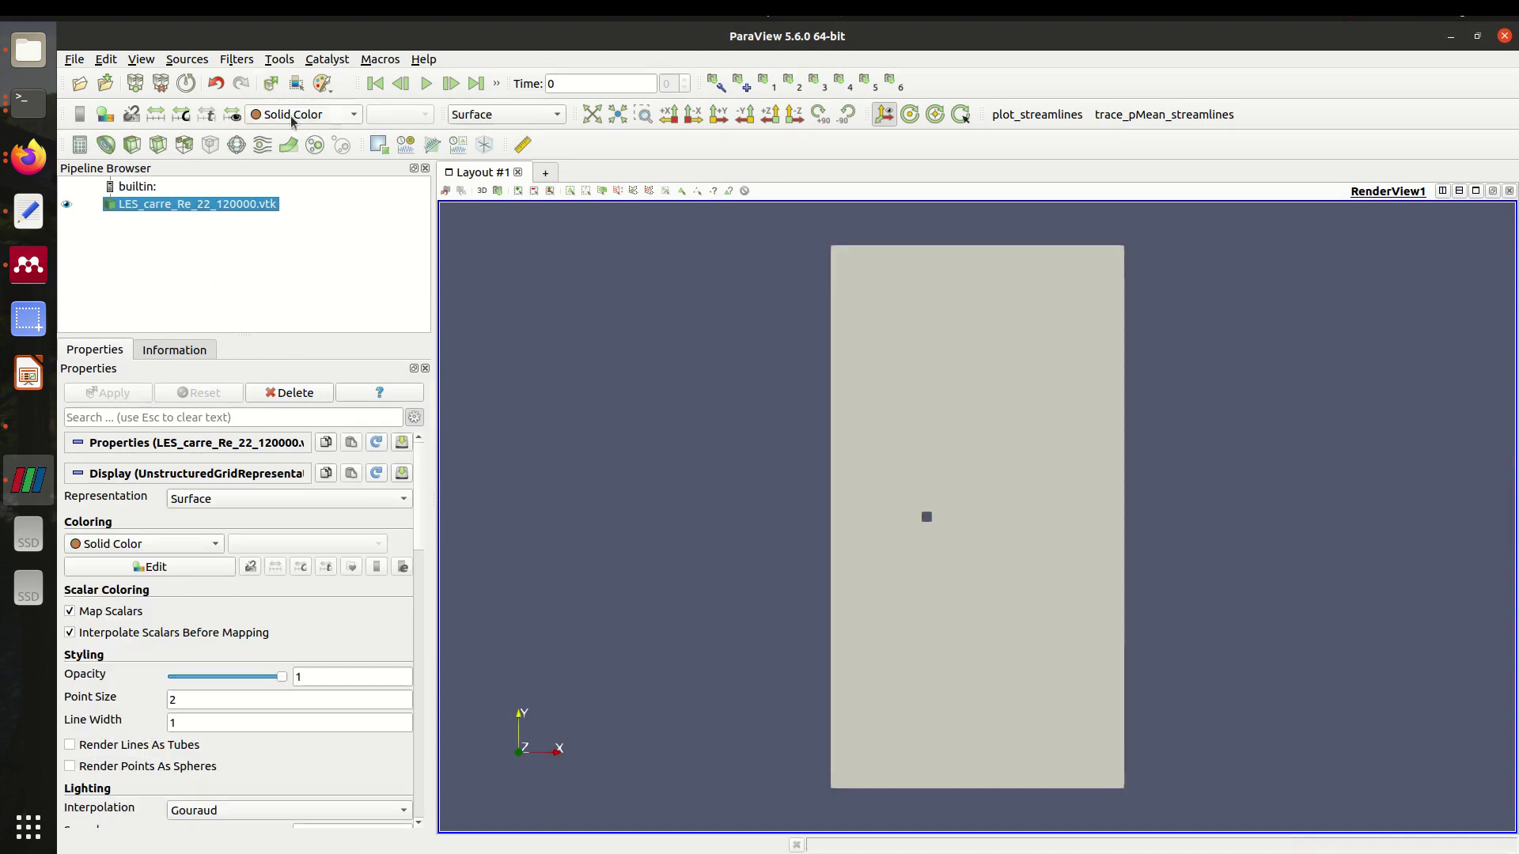
Step: Colour the domain by U, then UMean, then UPrime2Mean magnitude, and close ParaView
left_click(294, 117)
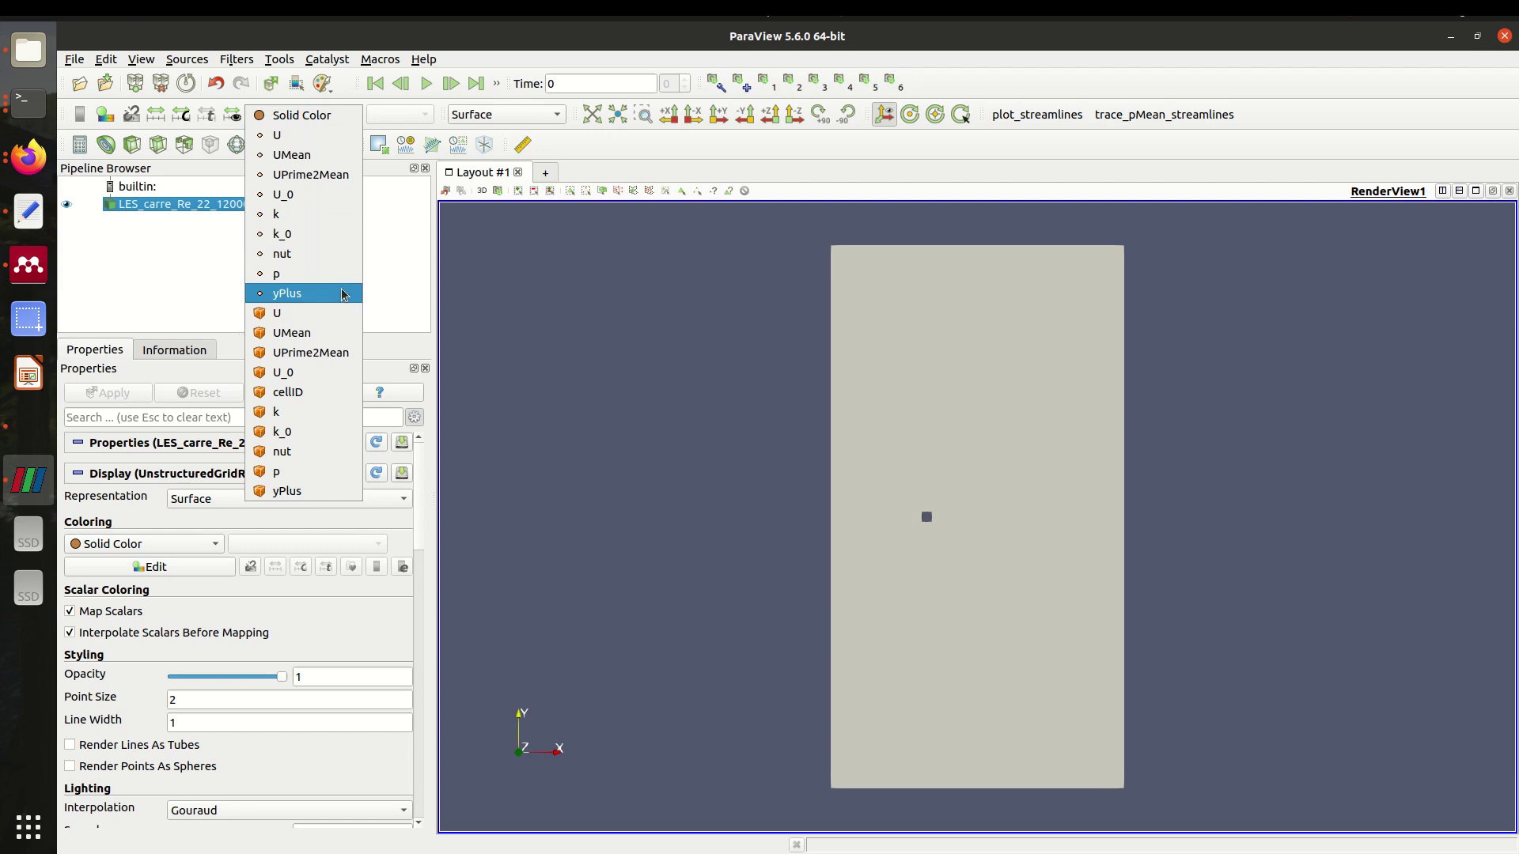
left_click(576, 337)
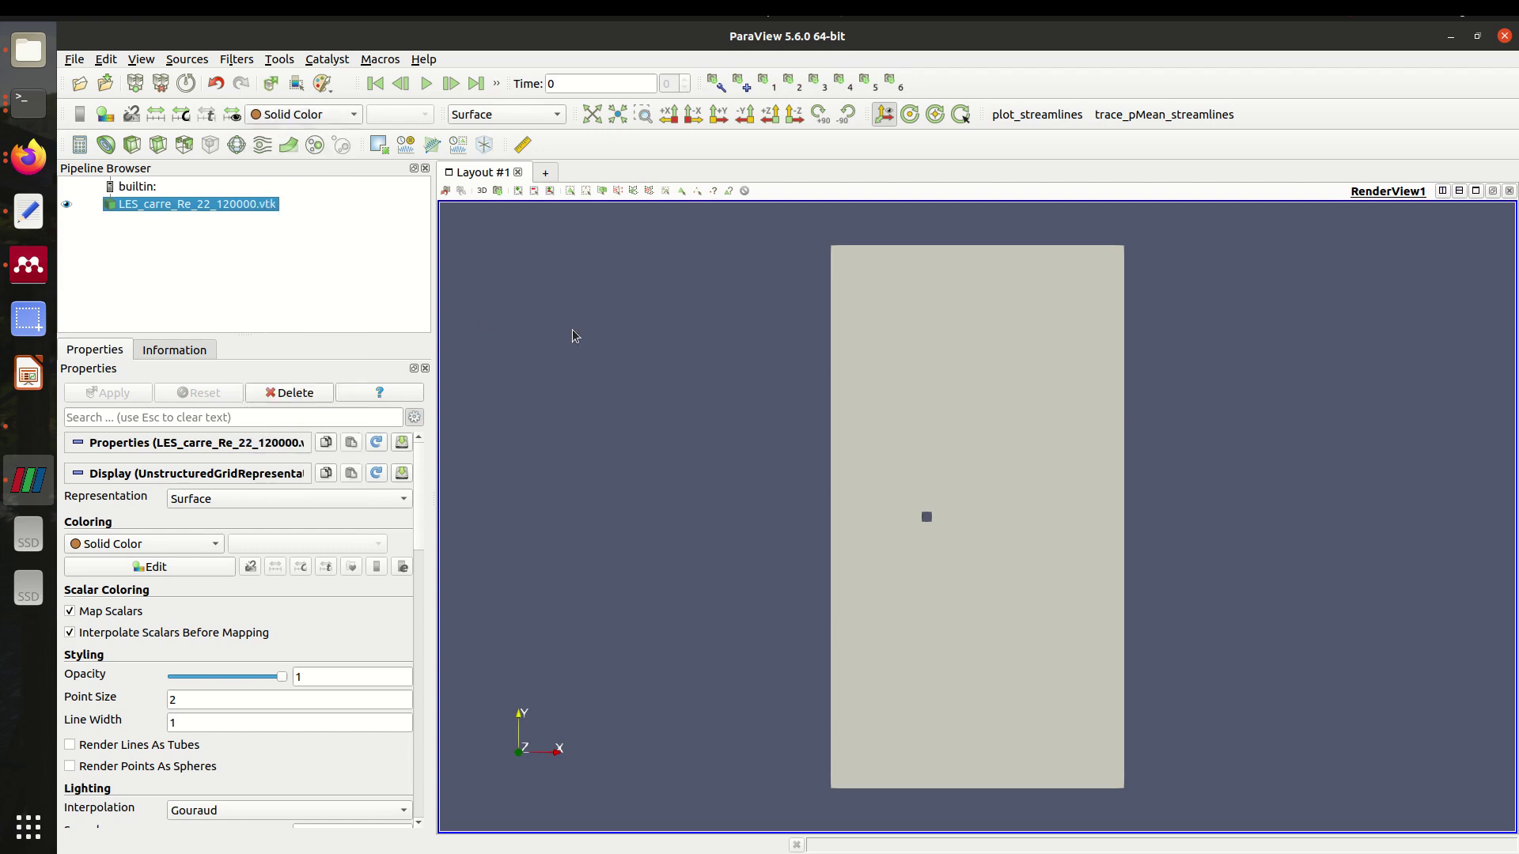
left_click(323, 116)
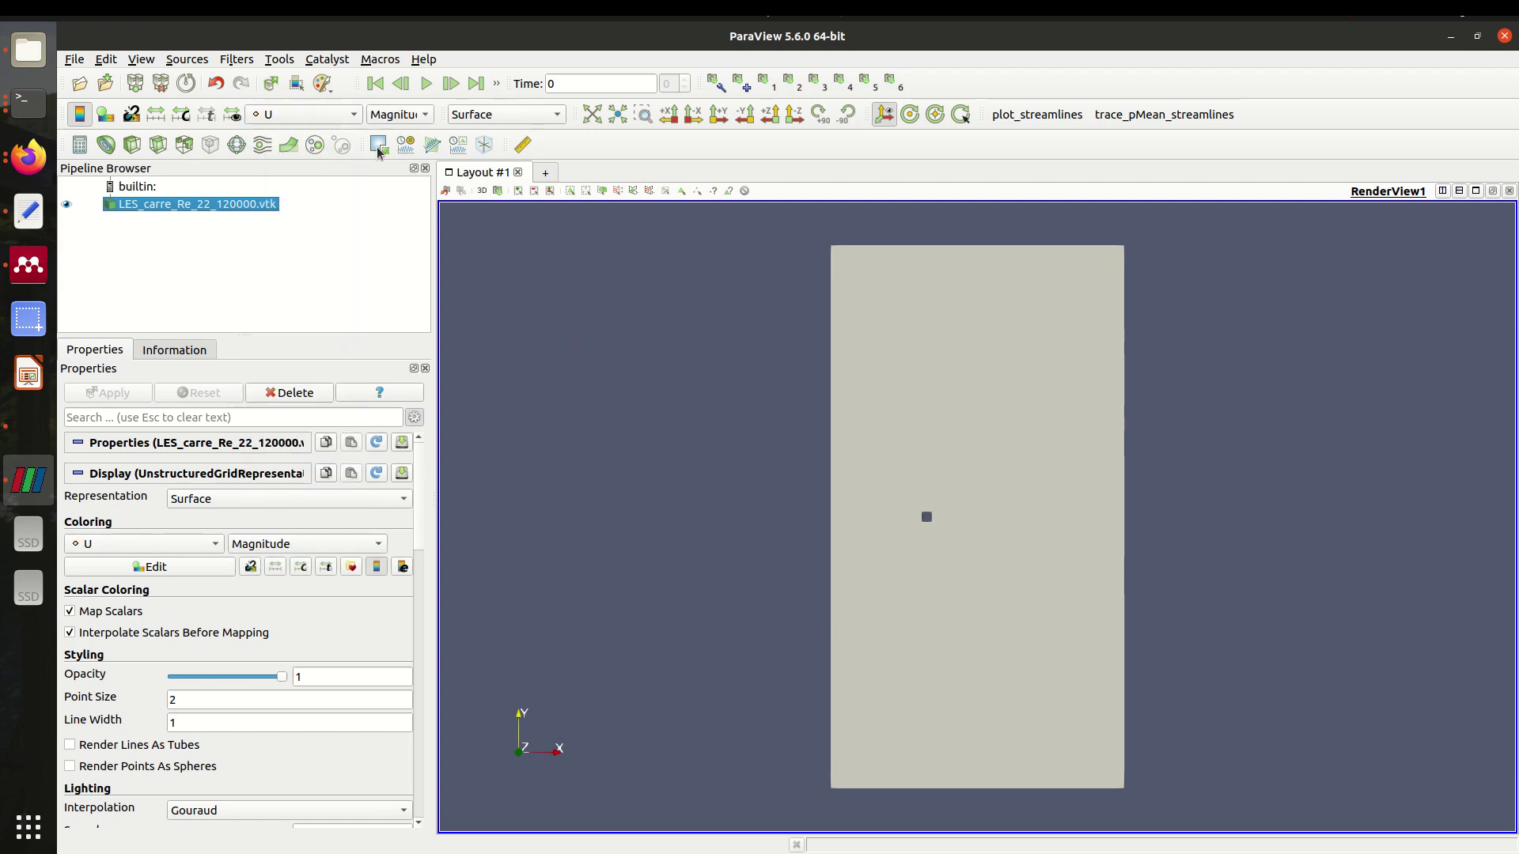
left_click(316, 132)
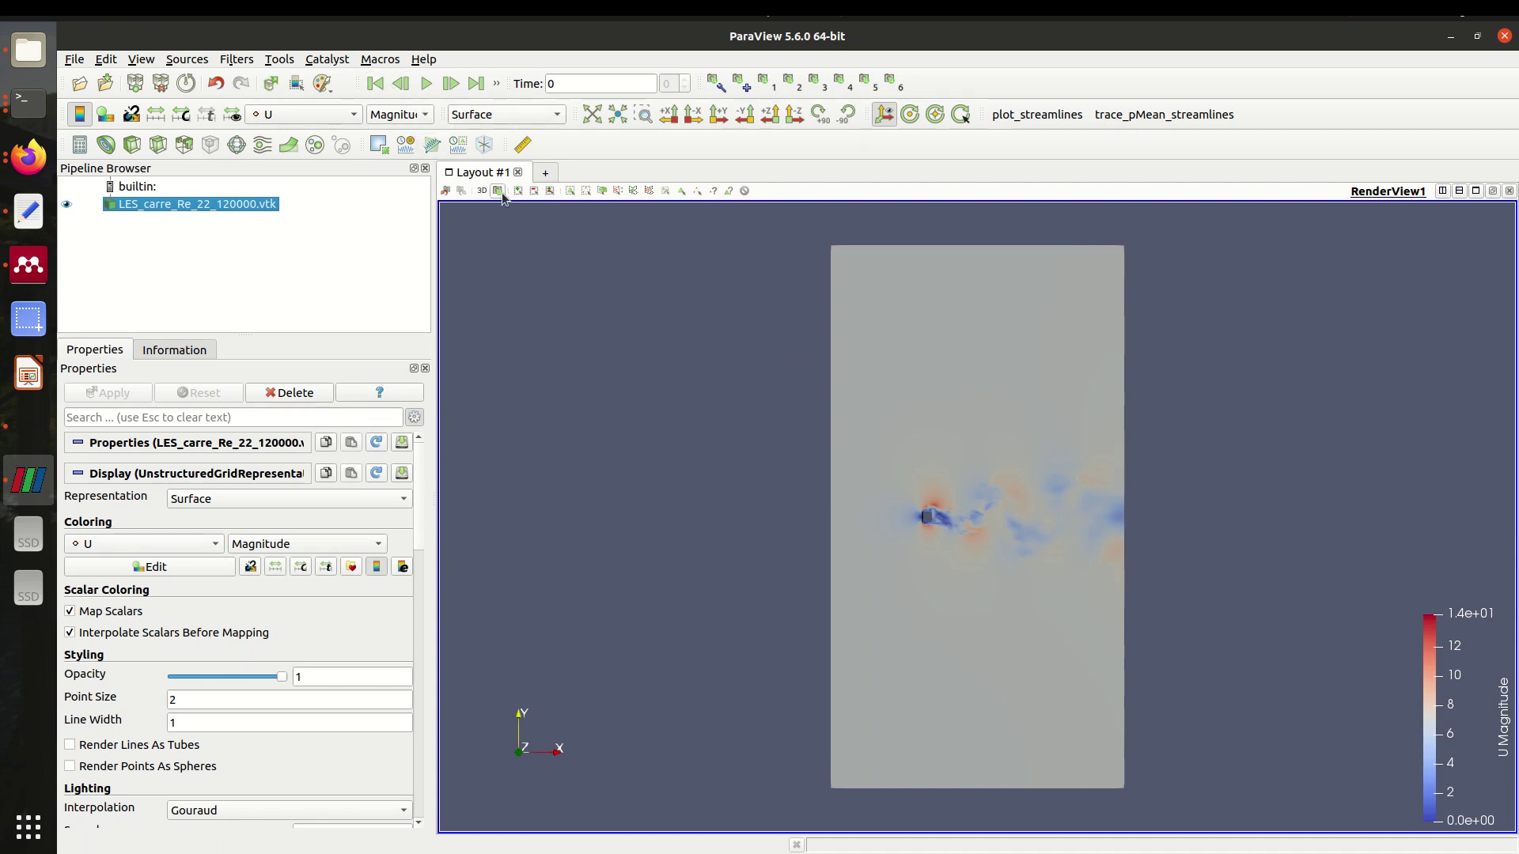
left_click(293, 114)
left_click(305, 136)
left_click(314, 115)
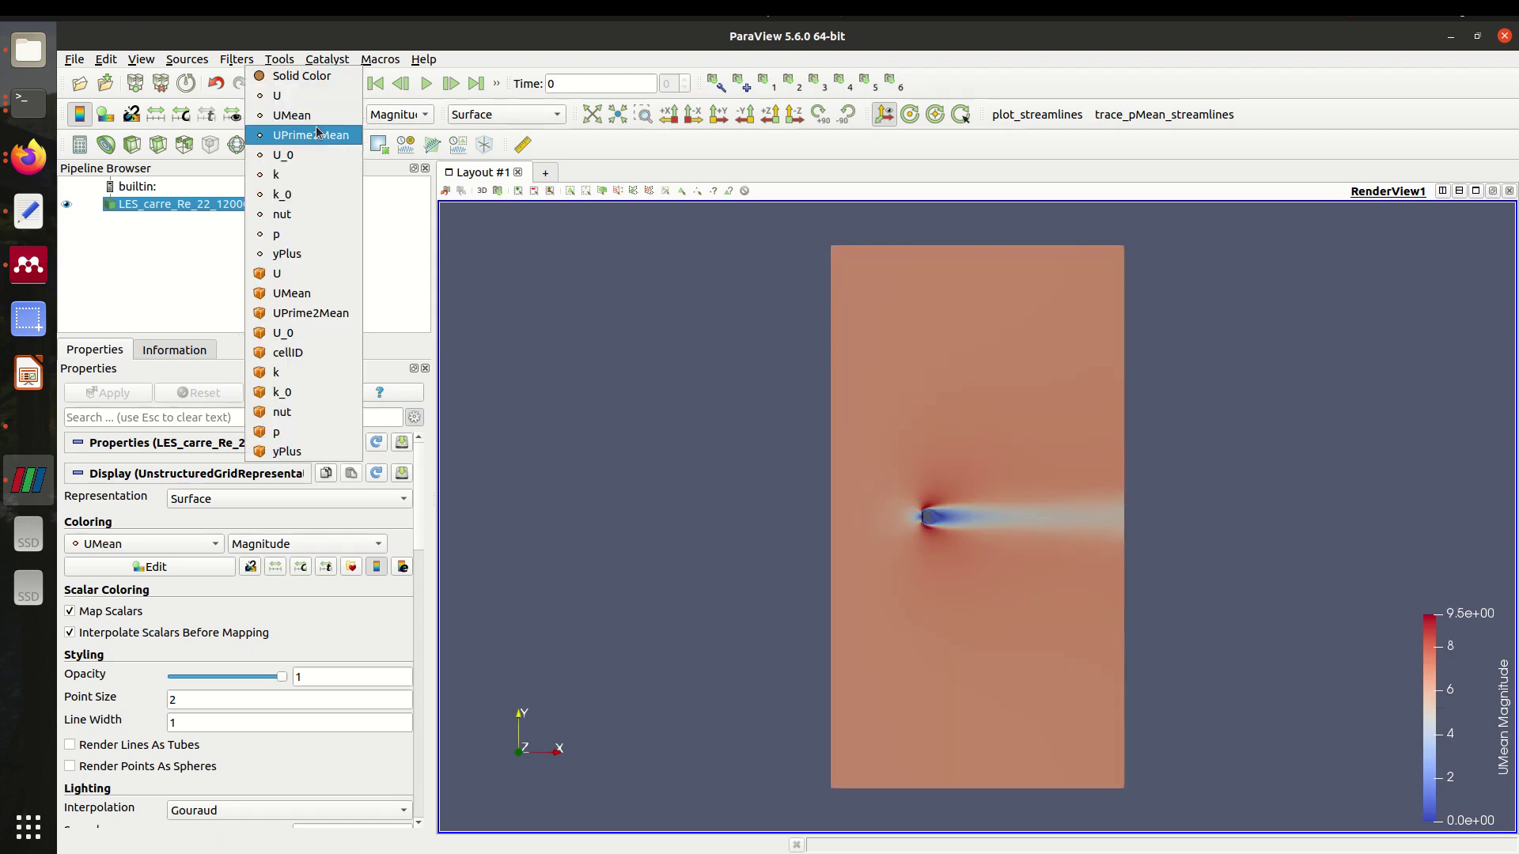
left_click(316, 139)
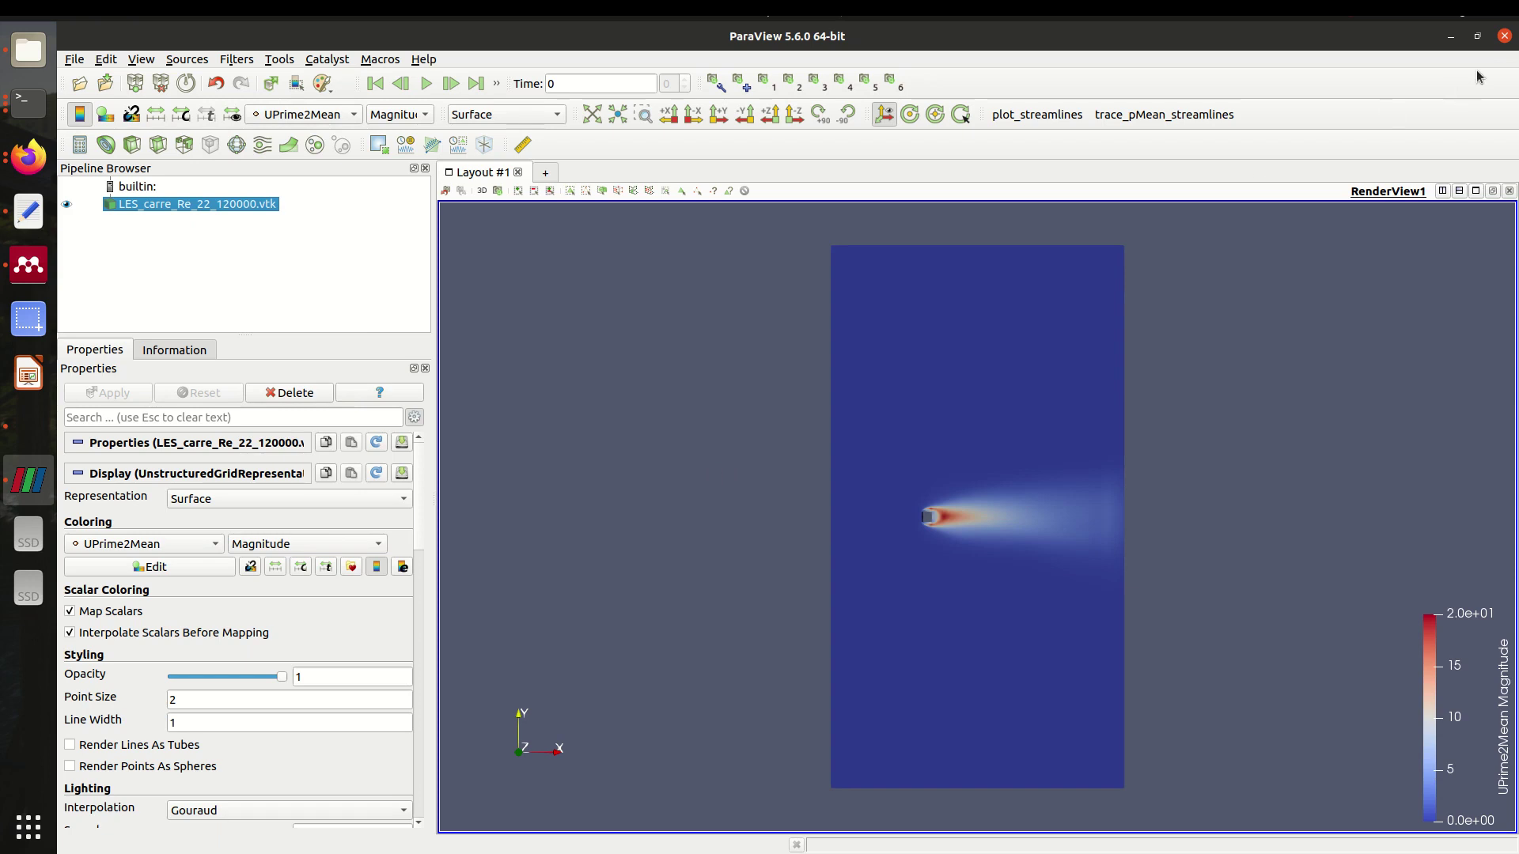
left_click(1505, 38)
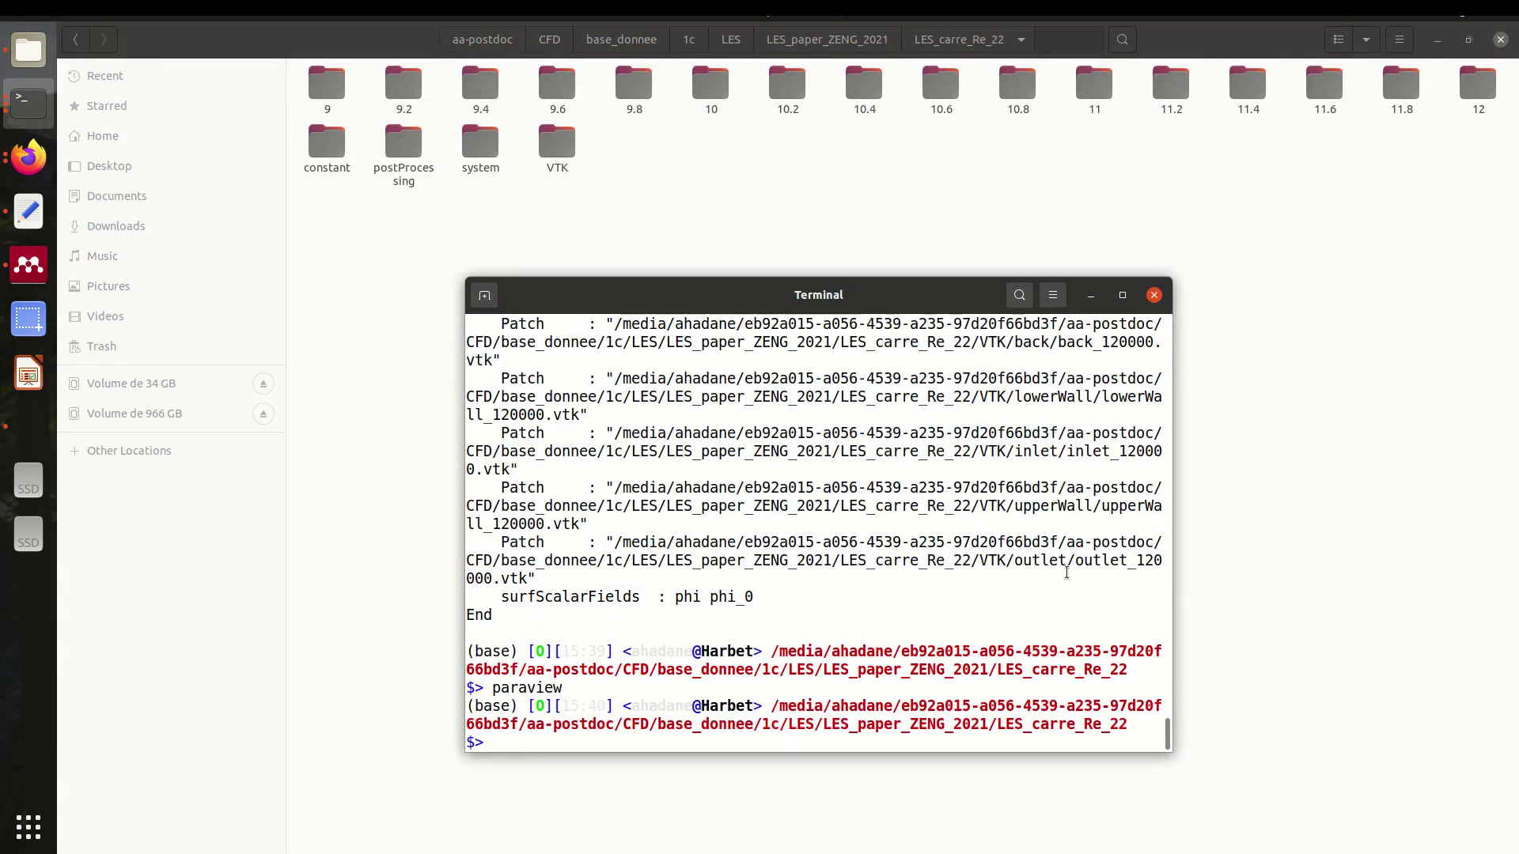
Step: Remove the VTK folder, rerun foamToVTK -latestTime -fields '(U p)', and relaunch paraview
type("rm -r VTK")
key("Return")
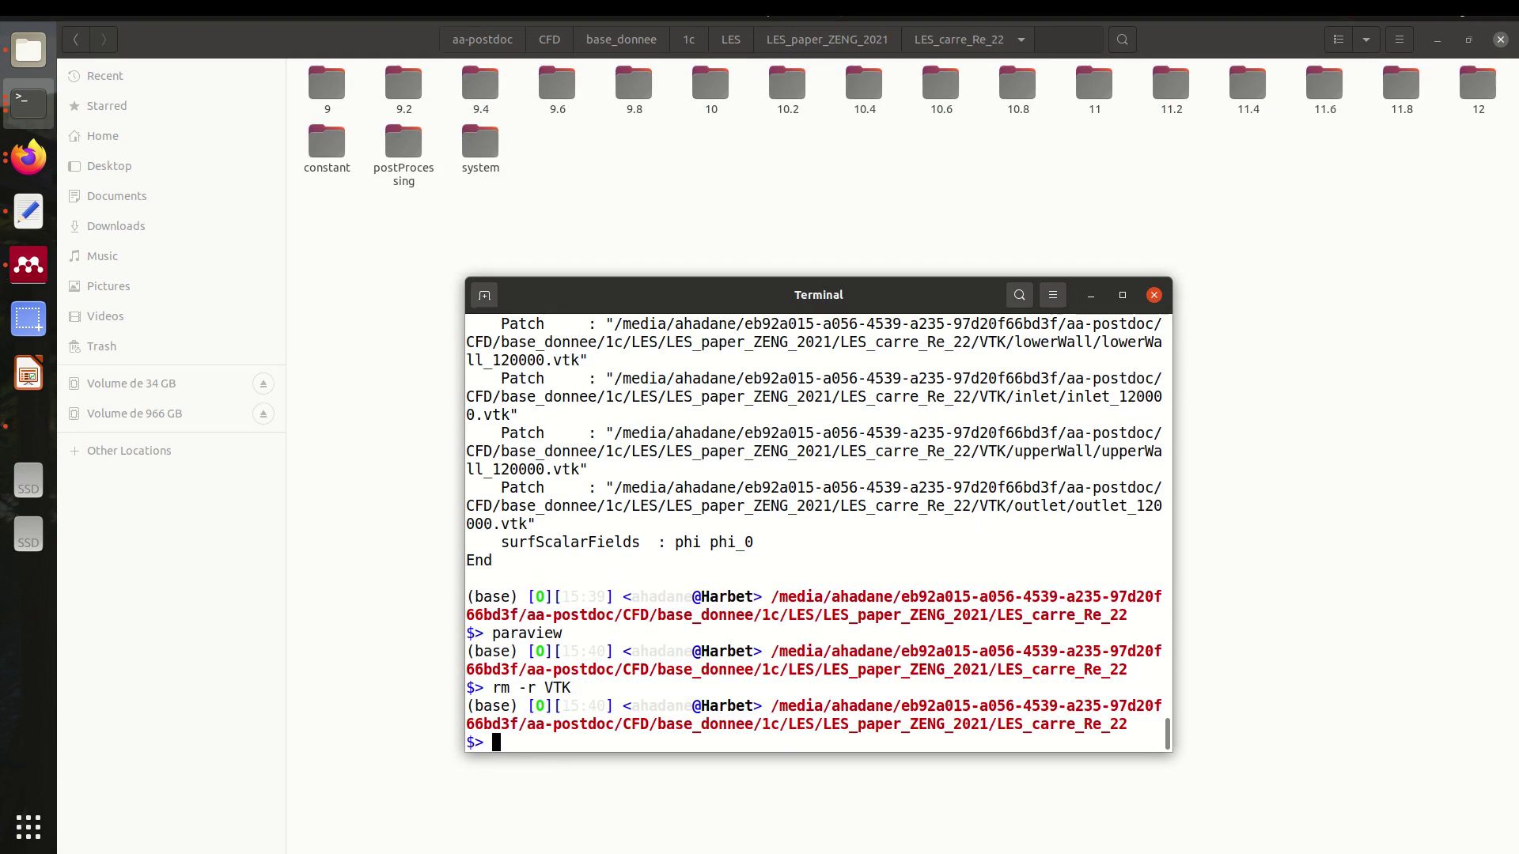
key("Up")
key("Up")
key("Up")
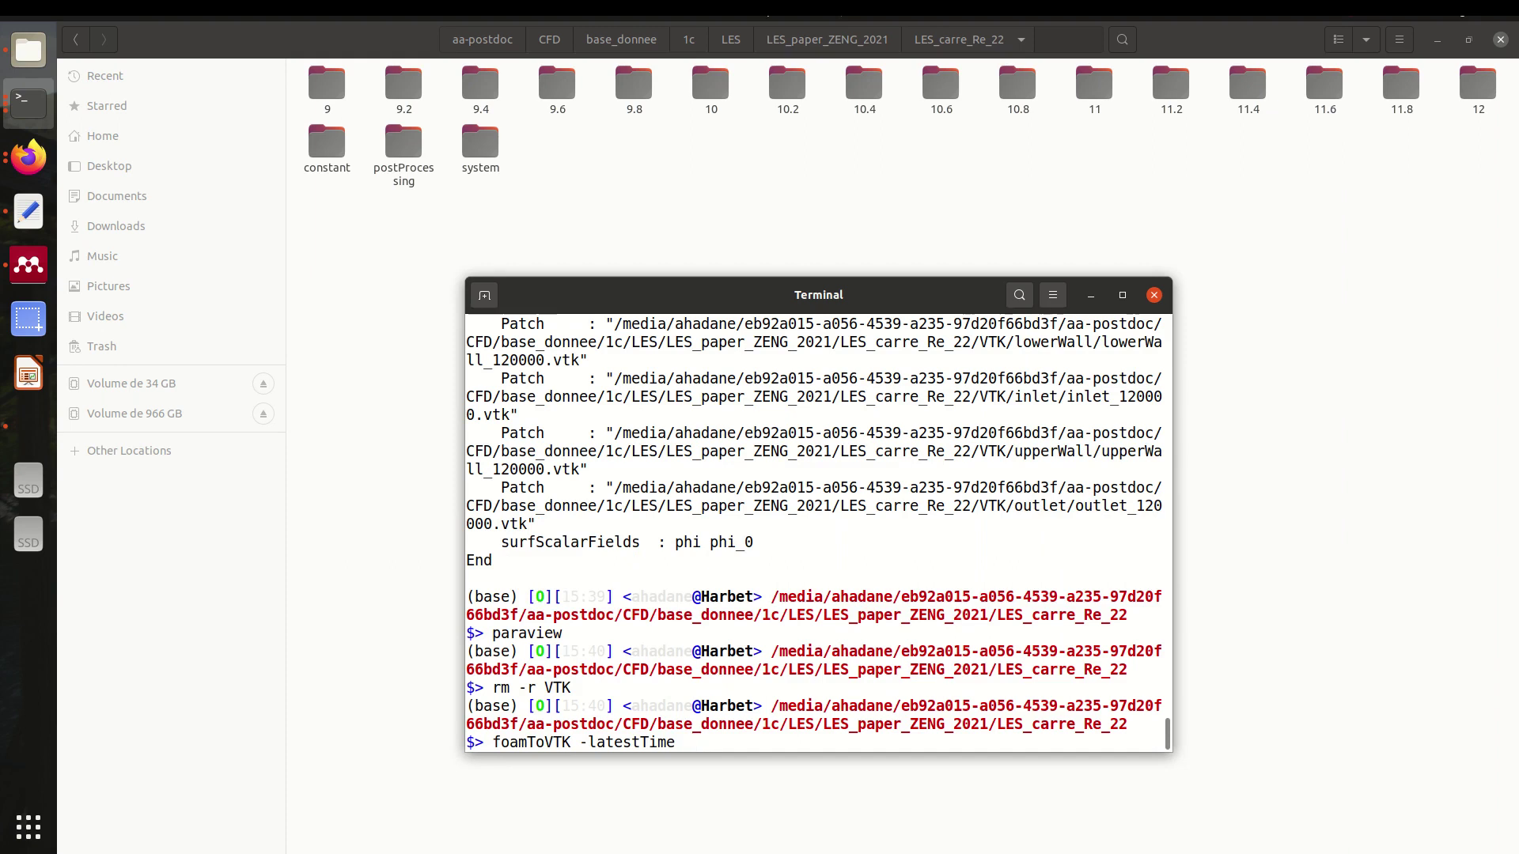
type("-fields '(U p")
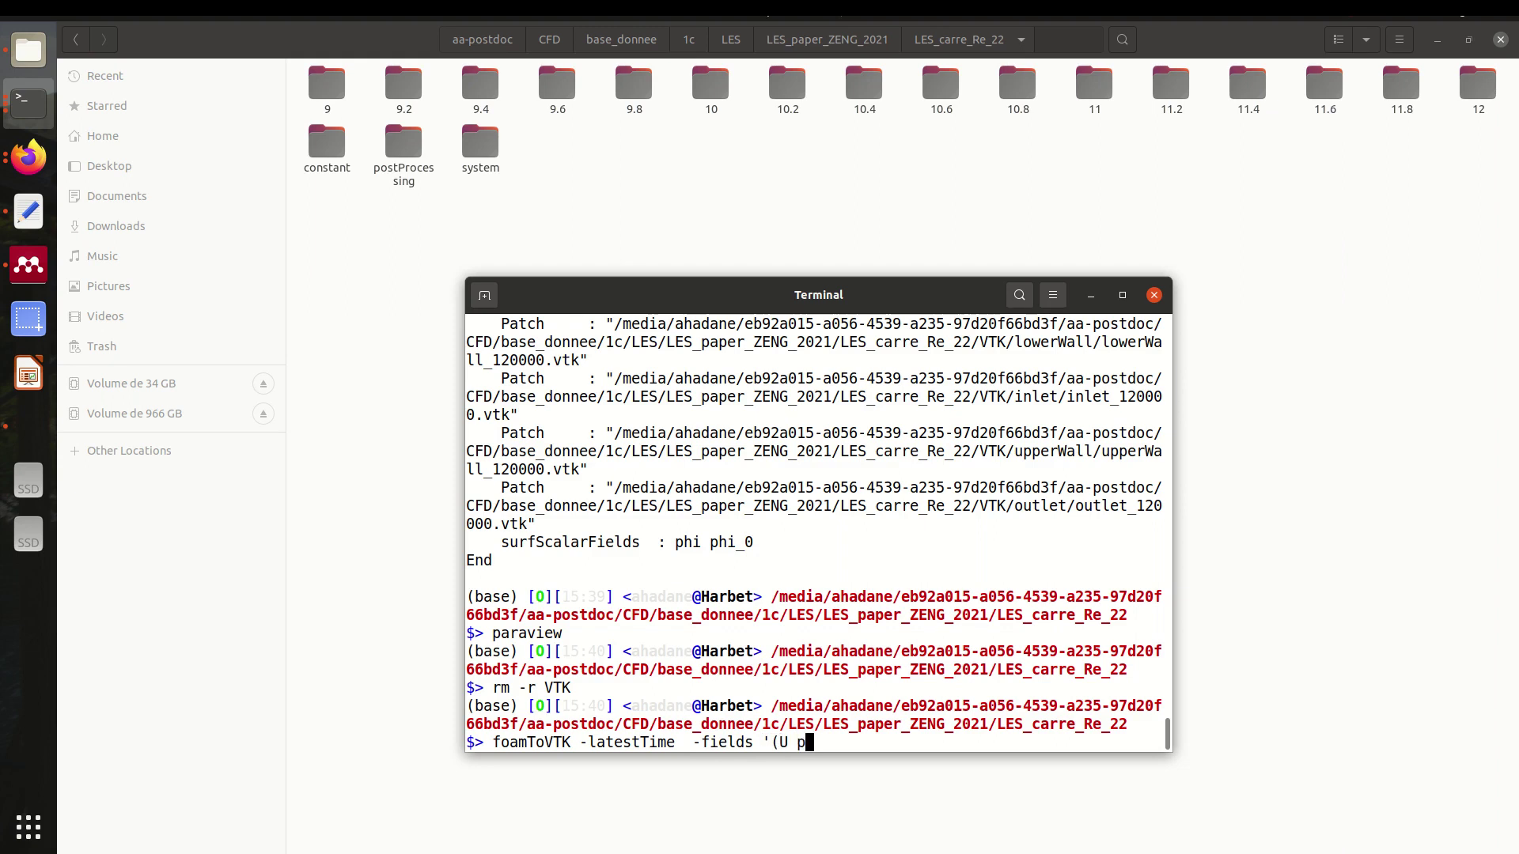
type(")'")
key("Return")
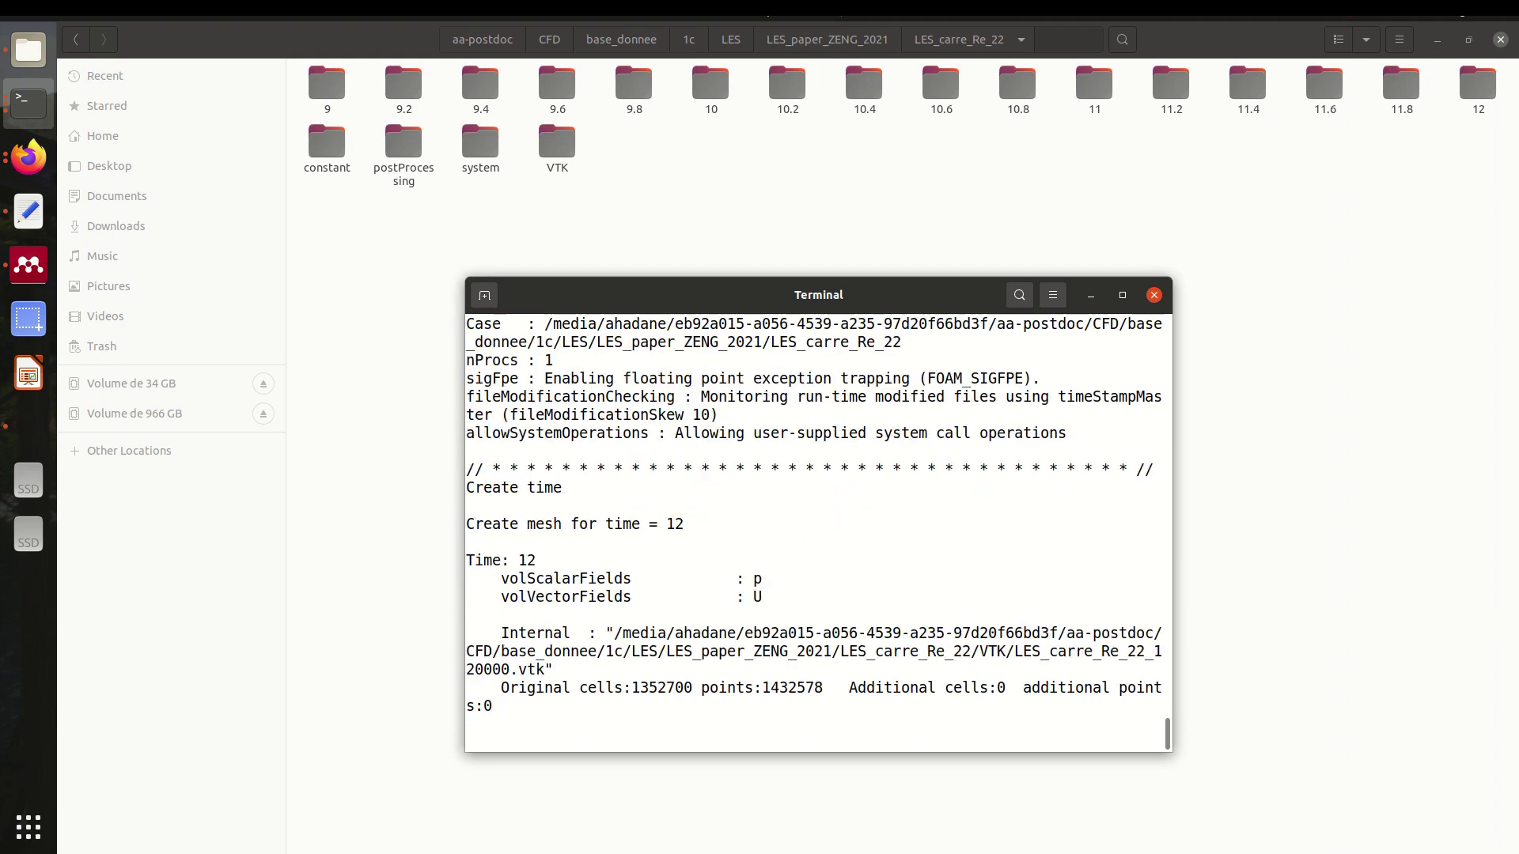
type("paraview")
key("Return")
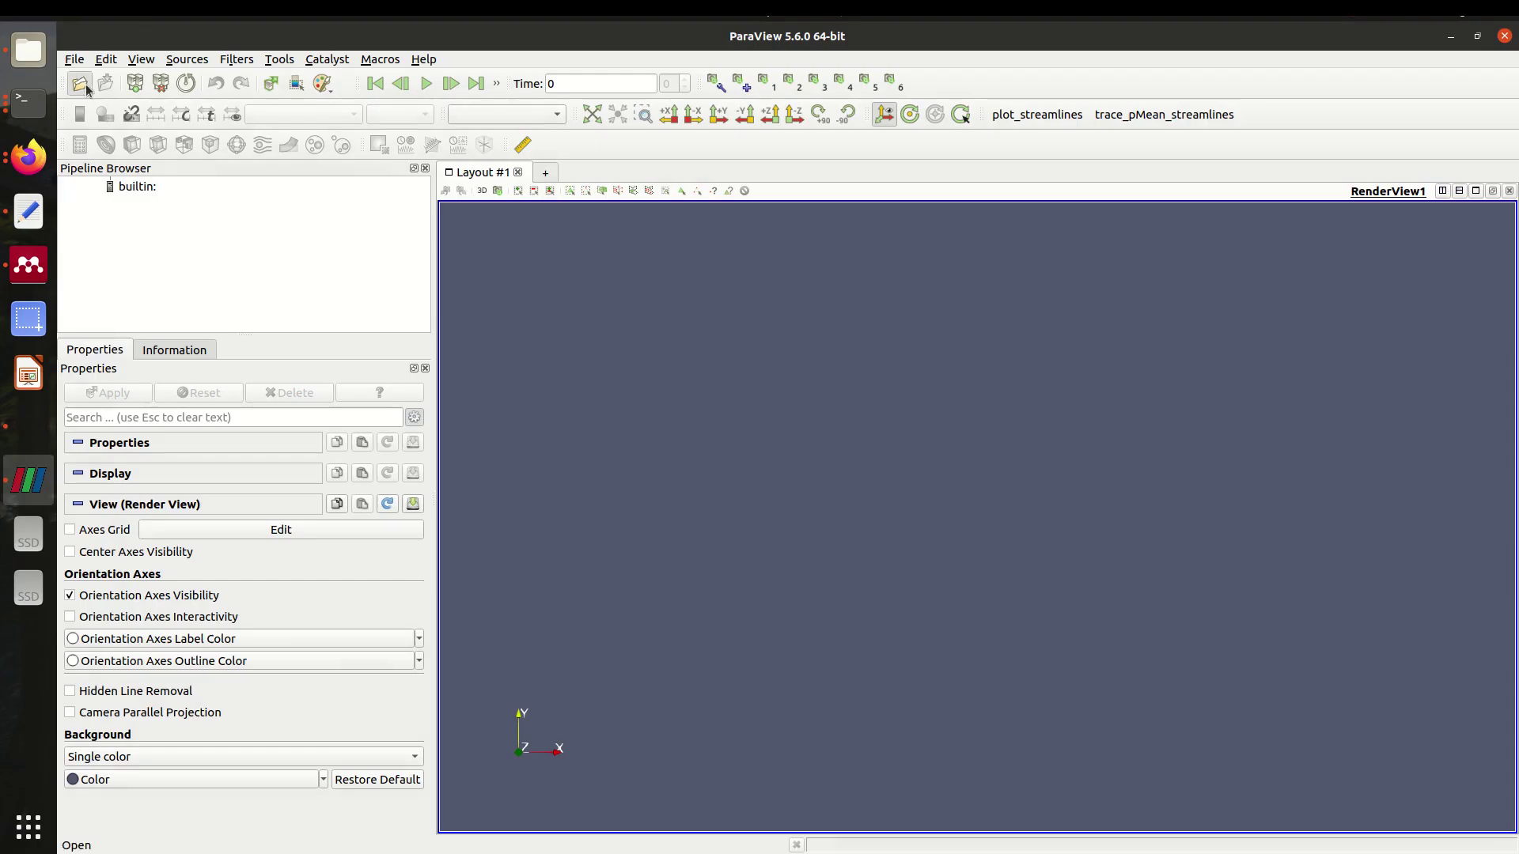
Step: Open the new VTK/LES_carre_Re_22_120000.vtk and apply it to the view
left_click(79, 83)
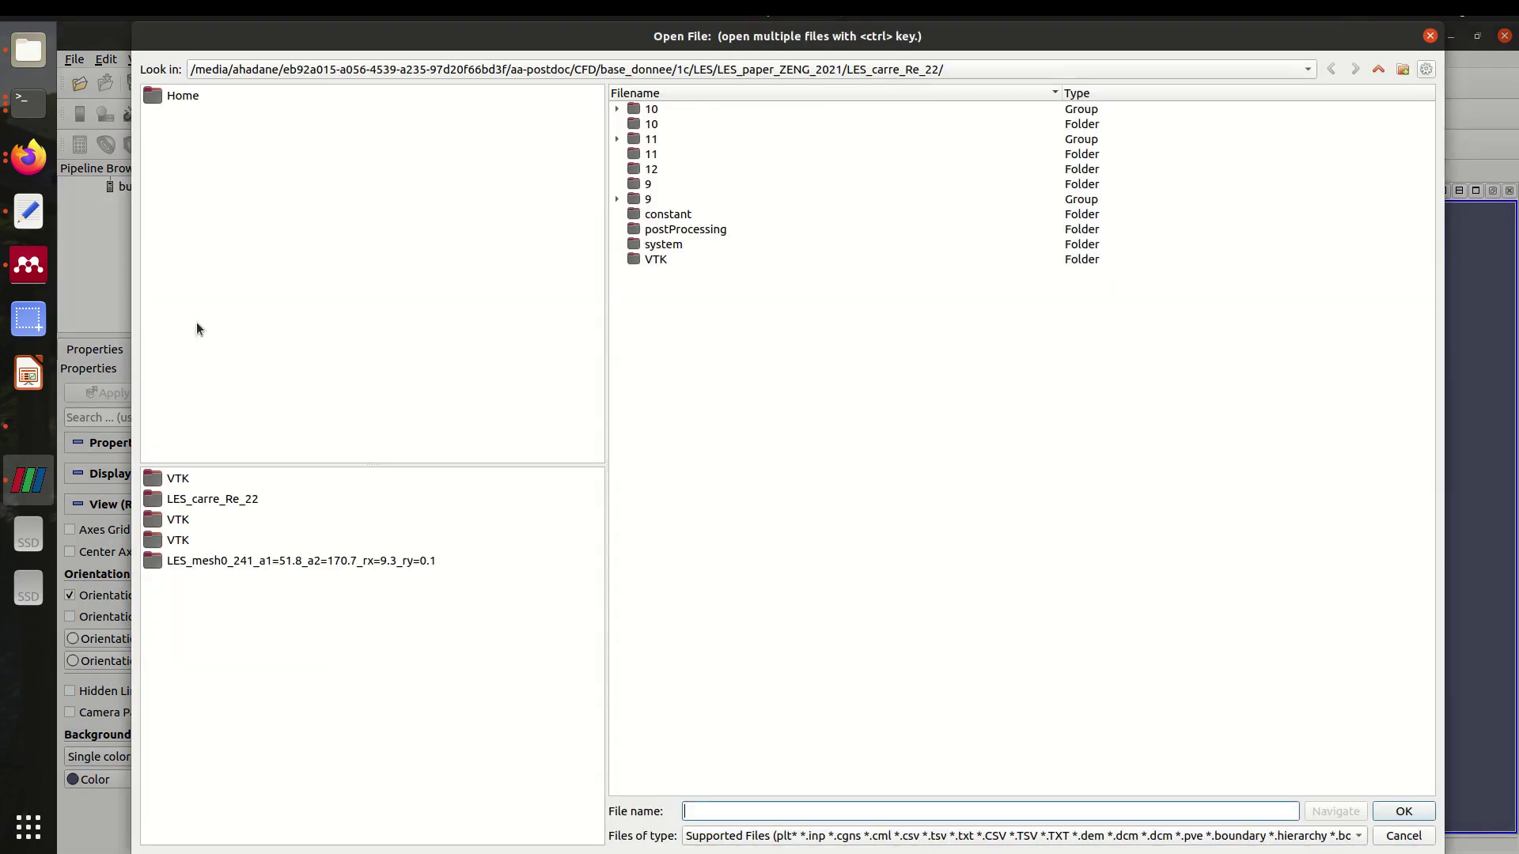
double_click(656, 259)
double_click(656, 210)
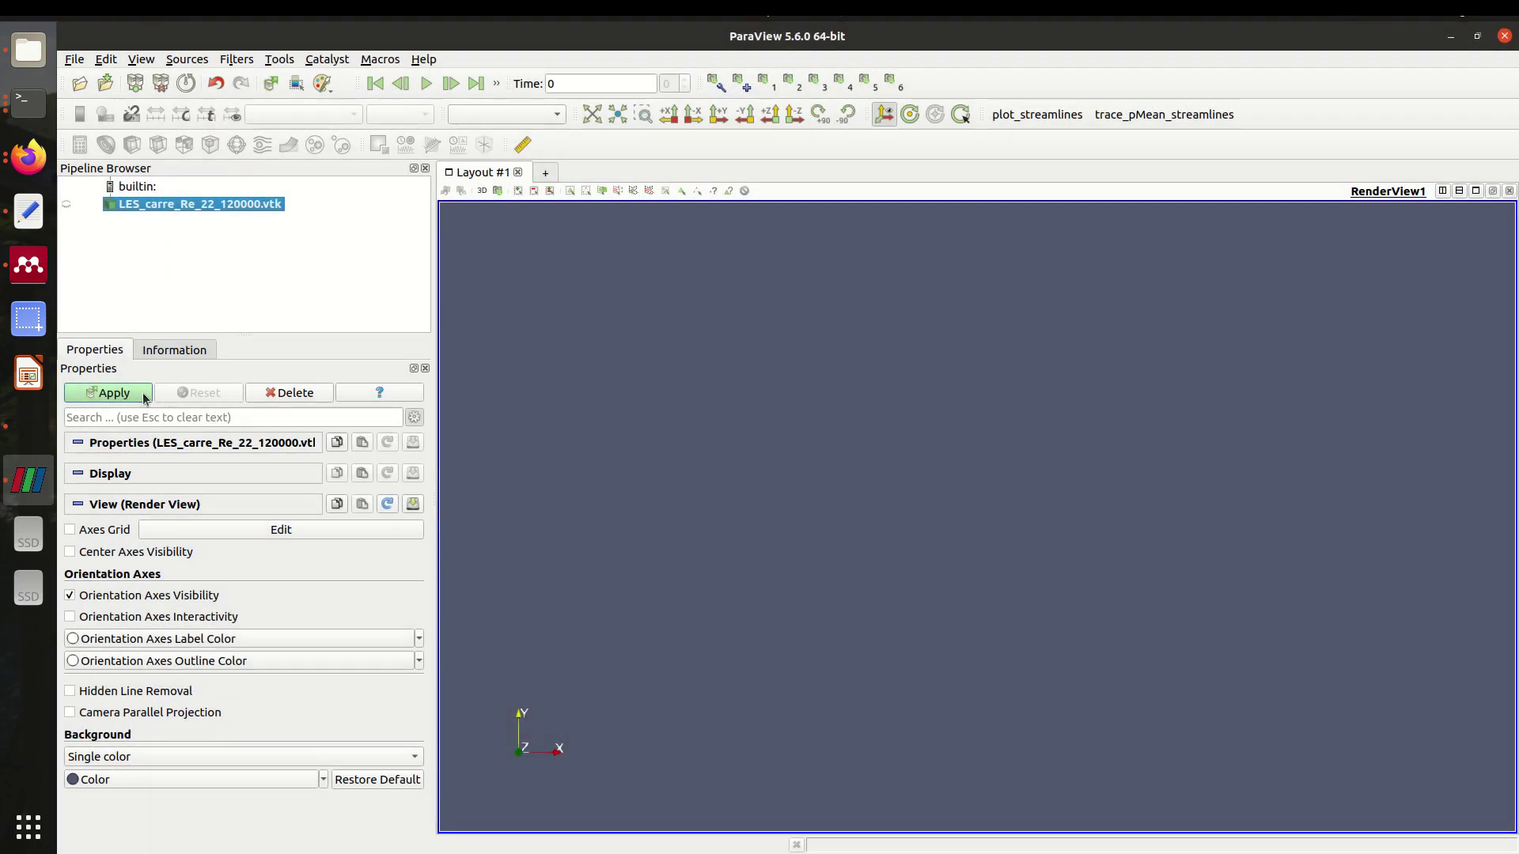
left_click(108, 393)
Step: Colour the domain by U magnitude, then by pressure p, and close ParaView
left_click(325, 114)
left_click(356, 188)
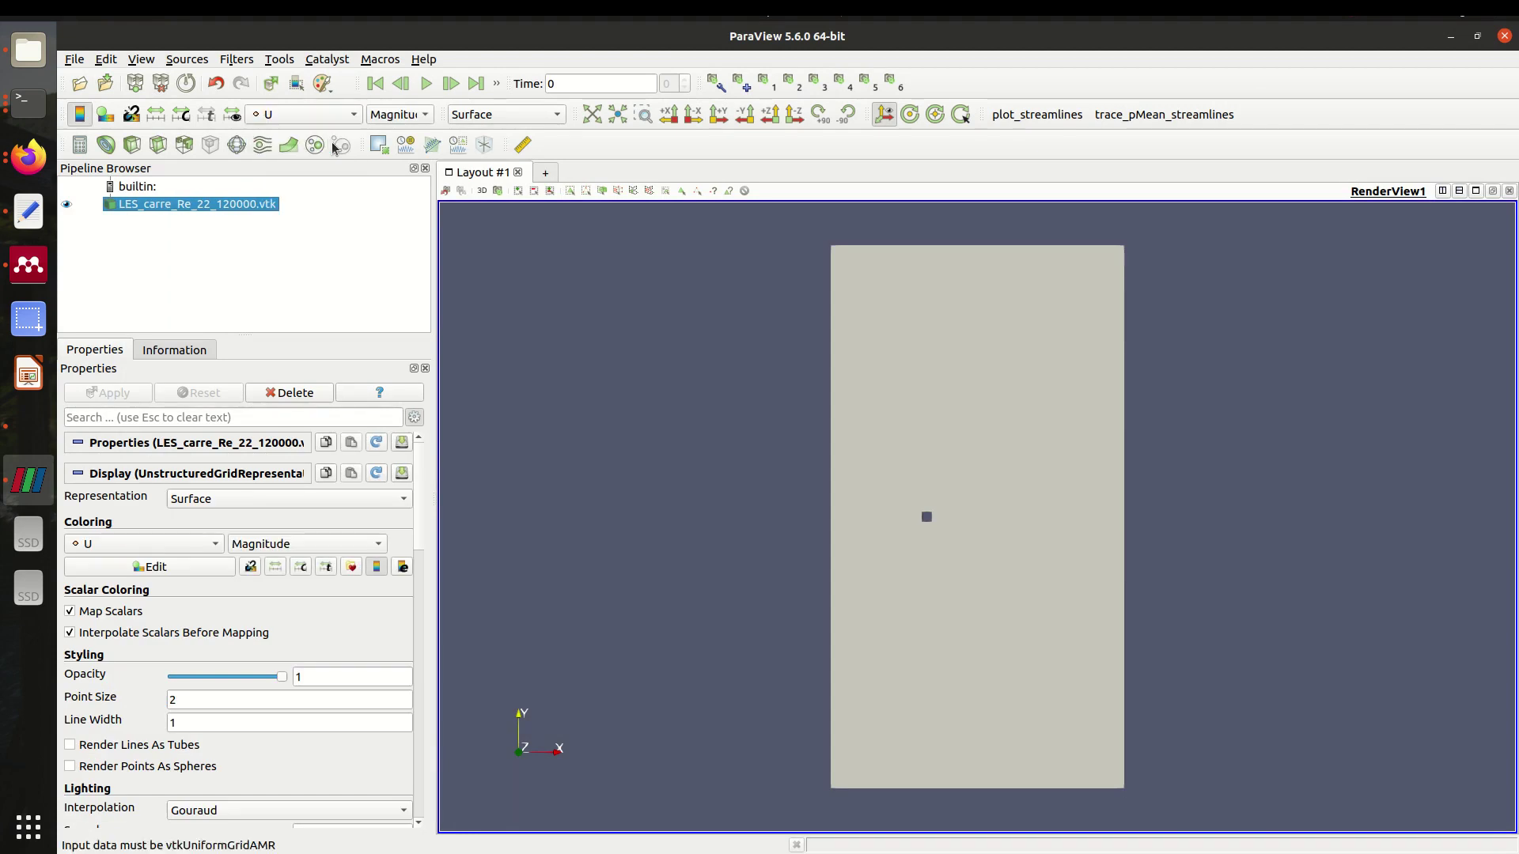
left_click(303, 115)
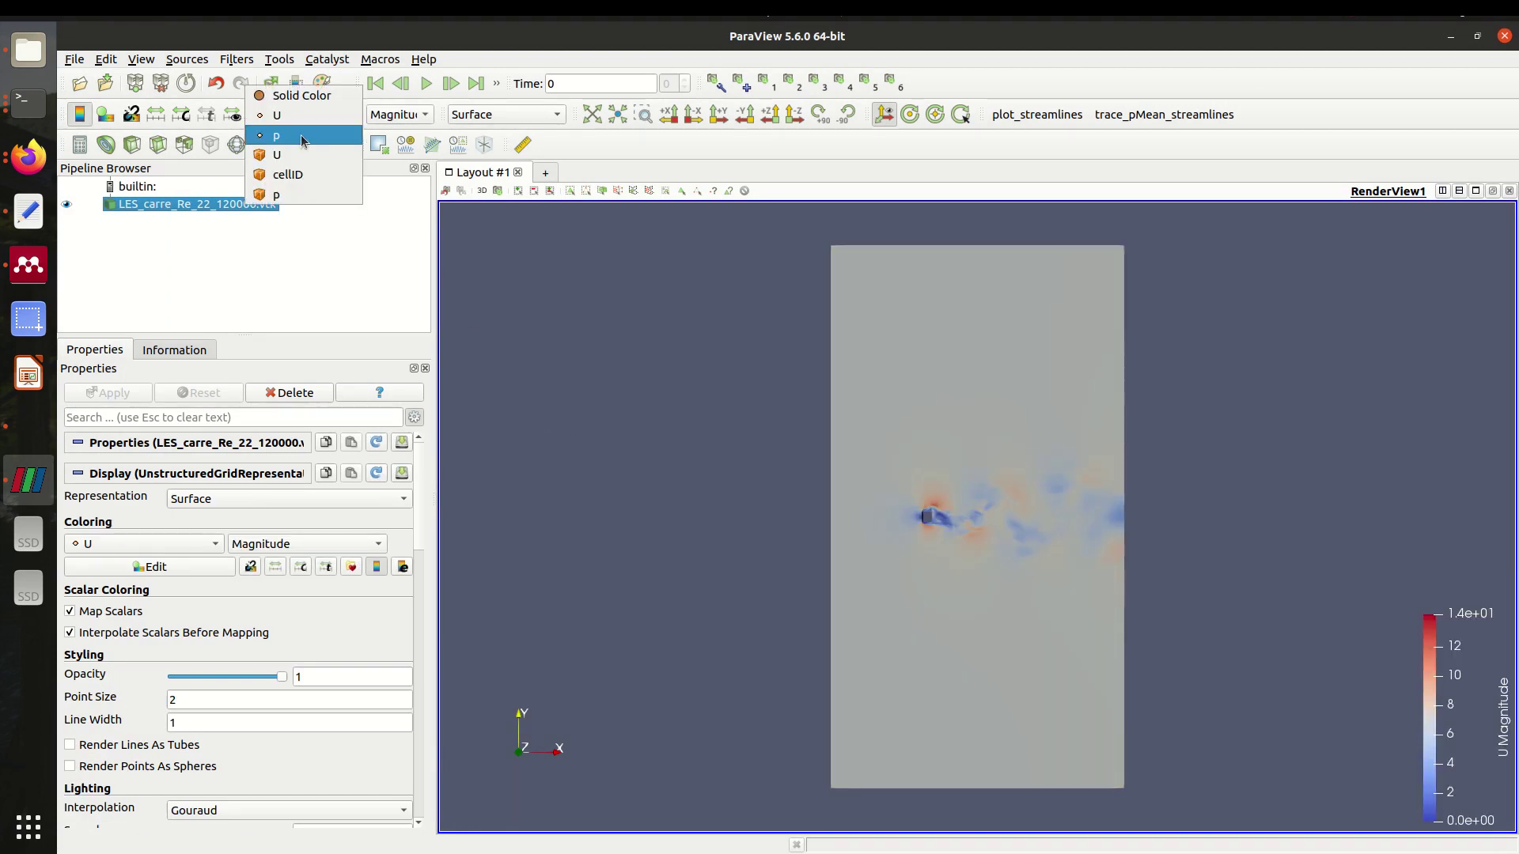
left_click(301, 140)
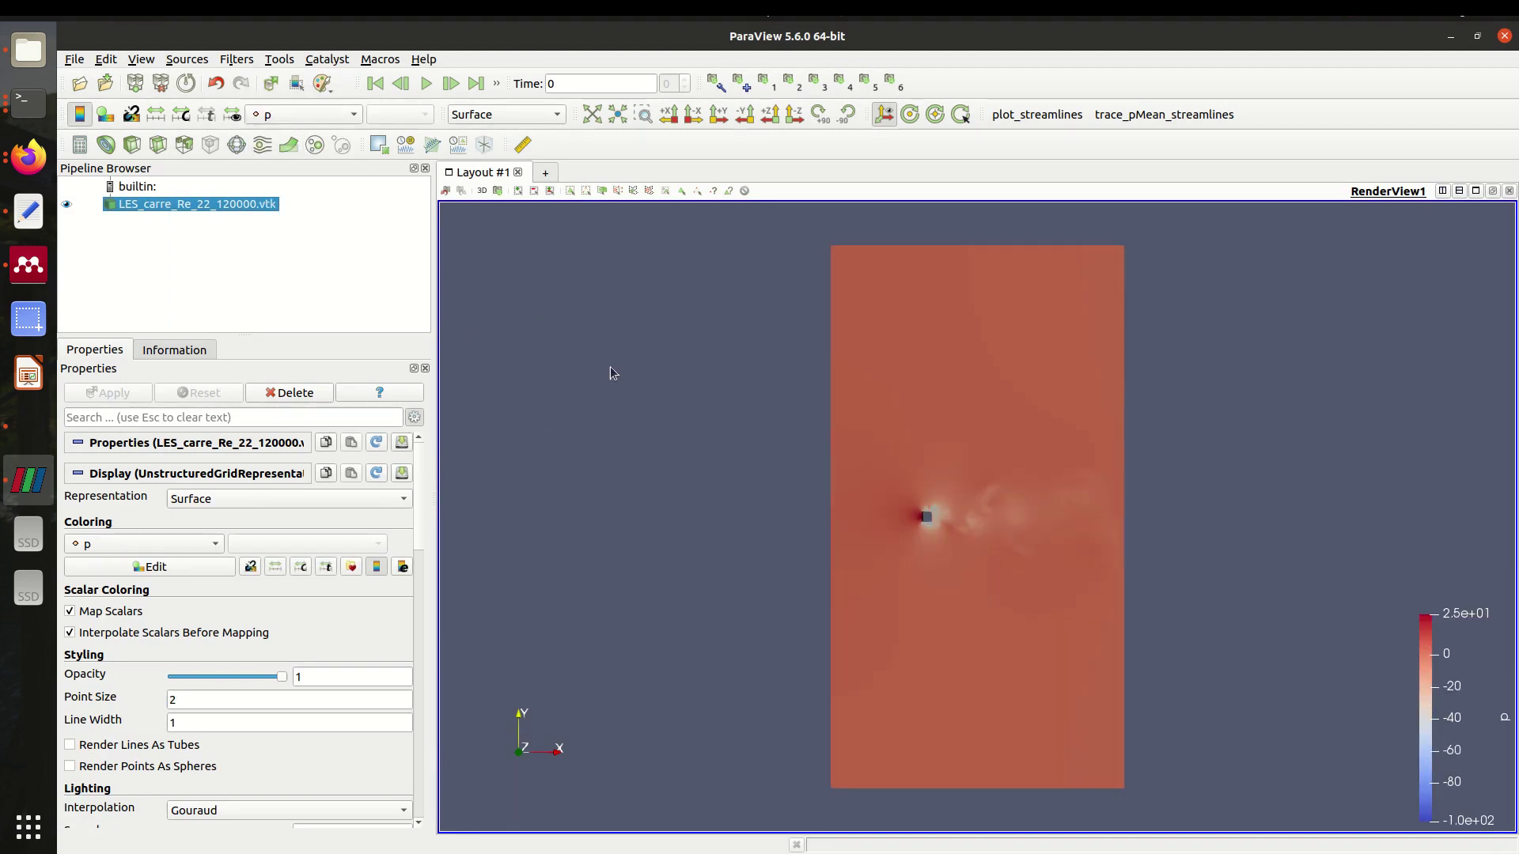
left_click(1505, 36)
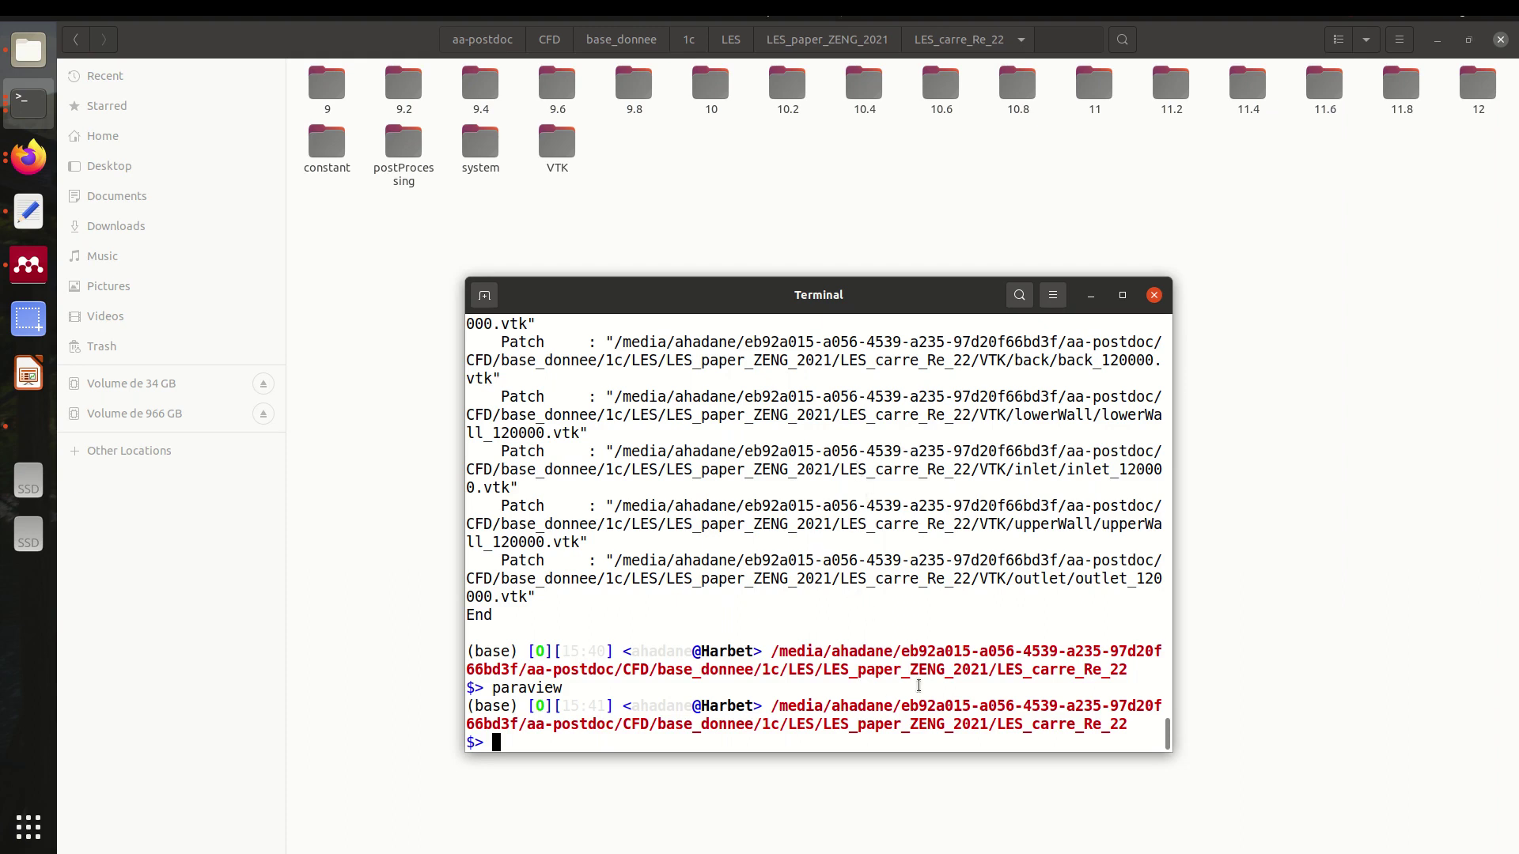
Step: Delete VTK and run foamToVTK with -time '9;10;12' in place of -latestTime
key("Up")
key("Up")
key("Up")
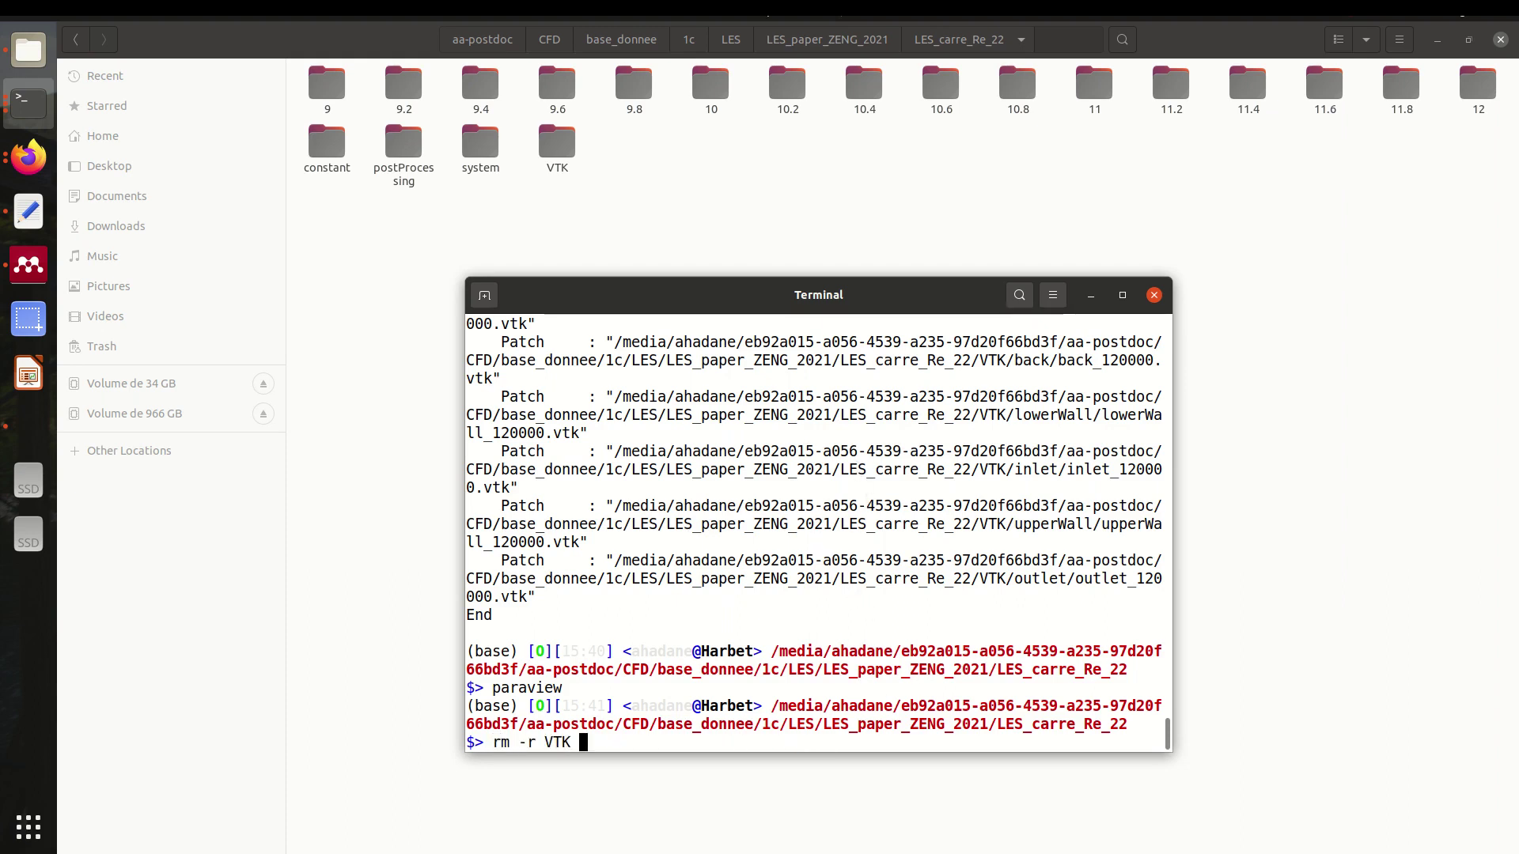
key("Return")
key("Up")
key("Up")
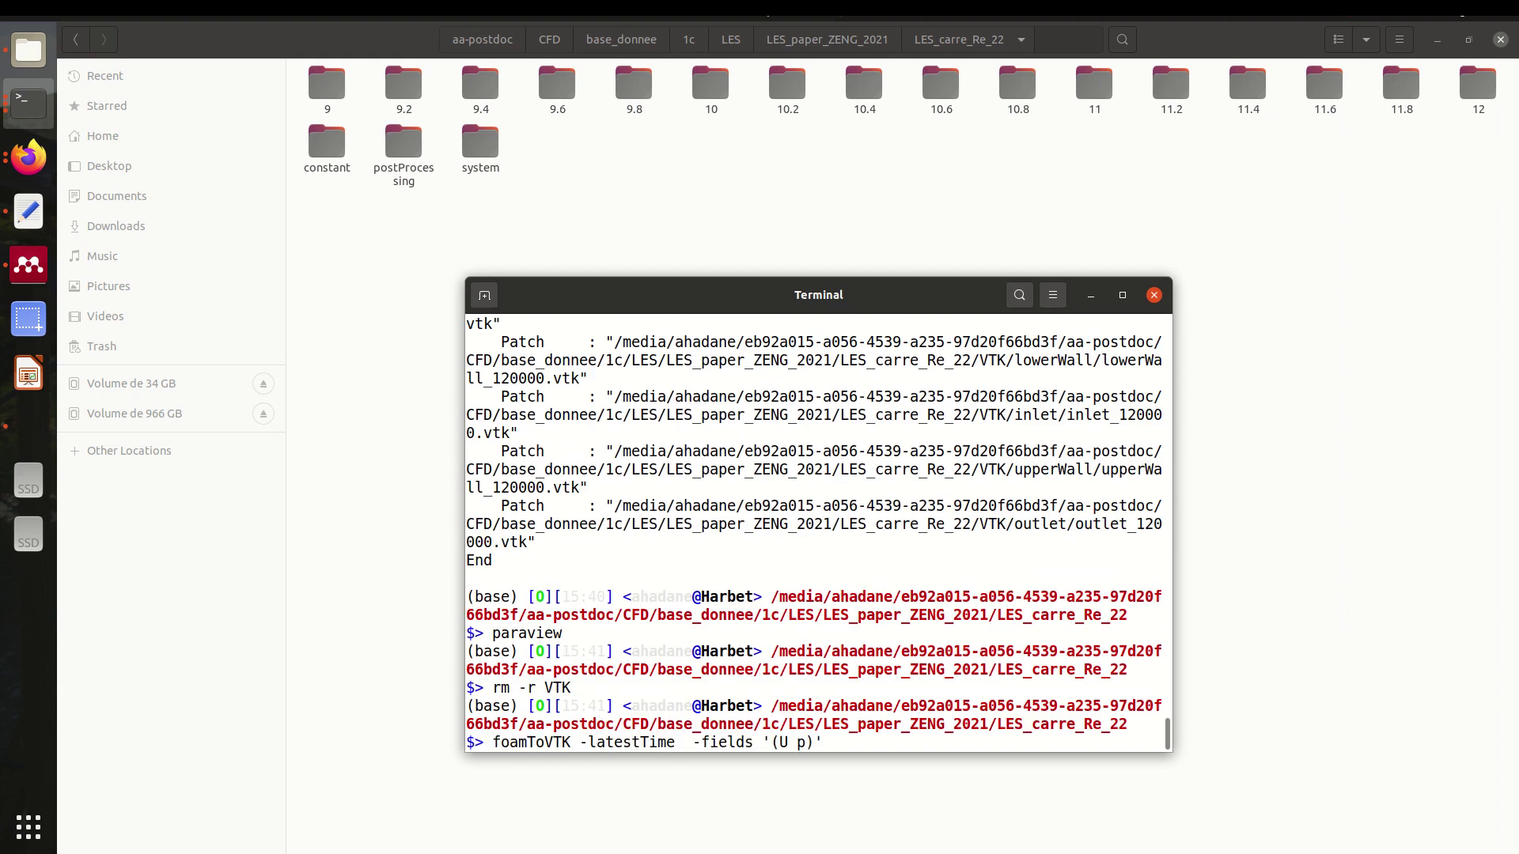
key("Left")
key("Left")
key("Left")
key("Left")
key("Left")
key("Left")
key("Left")
key("Left")
key("Left")
key("Left")
key("Left")
key("Left")
key("Left")
key("Left")
key("Left")
key("Left")
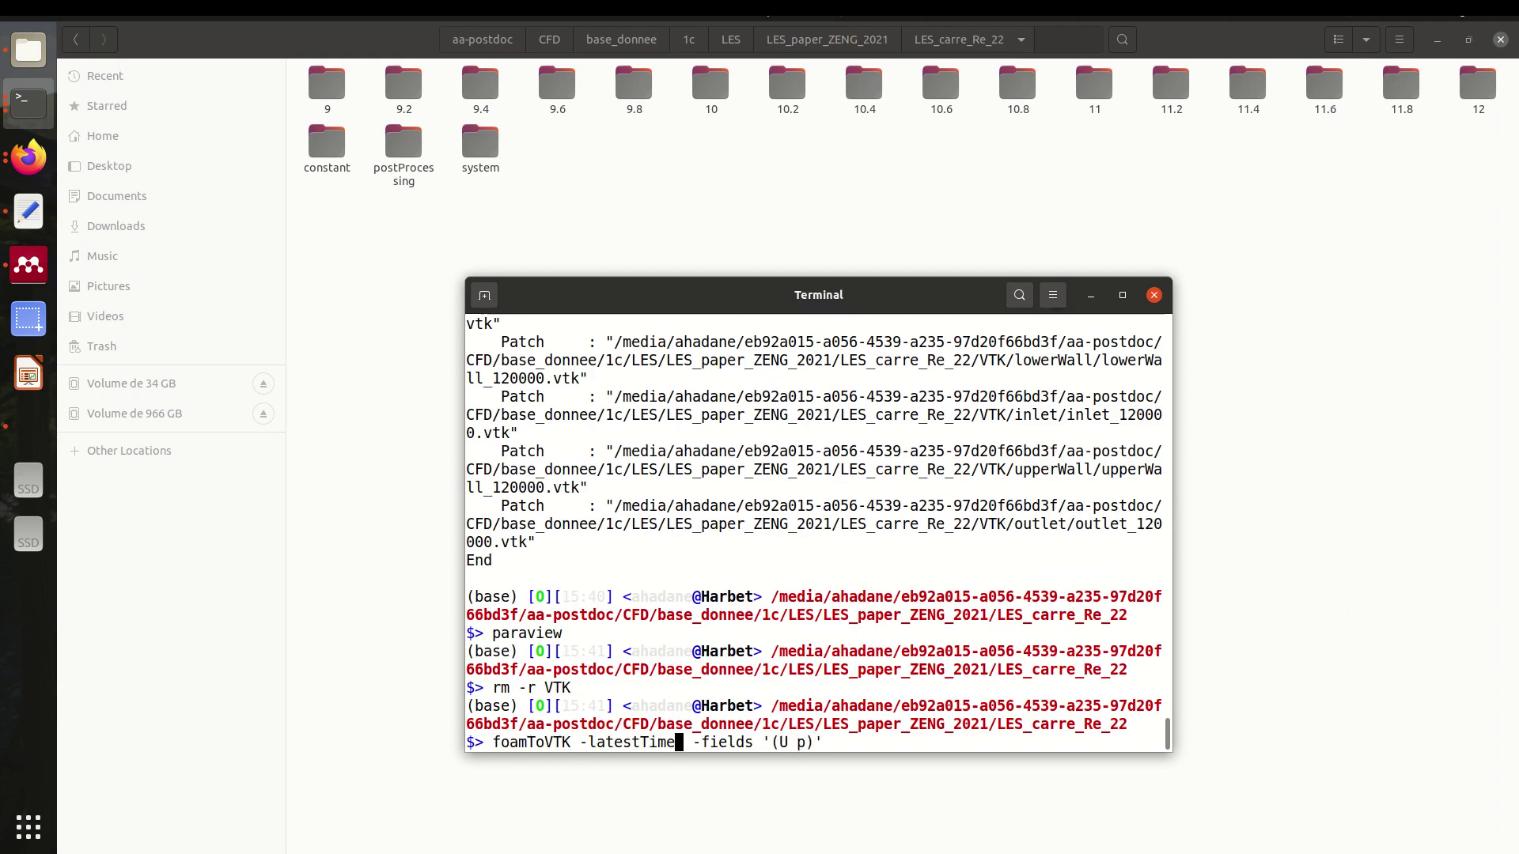
key("BackSpace")
key("BackSpace")
key("BackSpace")
key("BackSpace")
key("BackSpace")
key("BackSpace")
key("BackSpace")
key("BackSpace")
key("BackSpace")
key("BackSpace")
key("BackSpace")
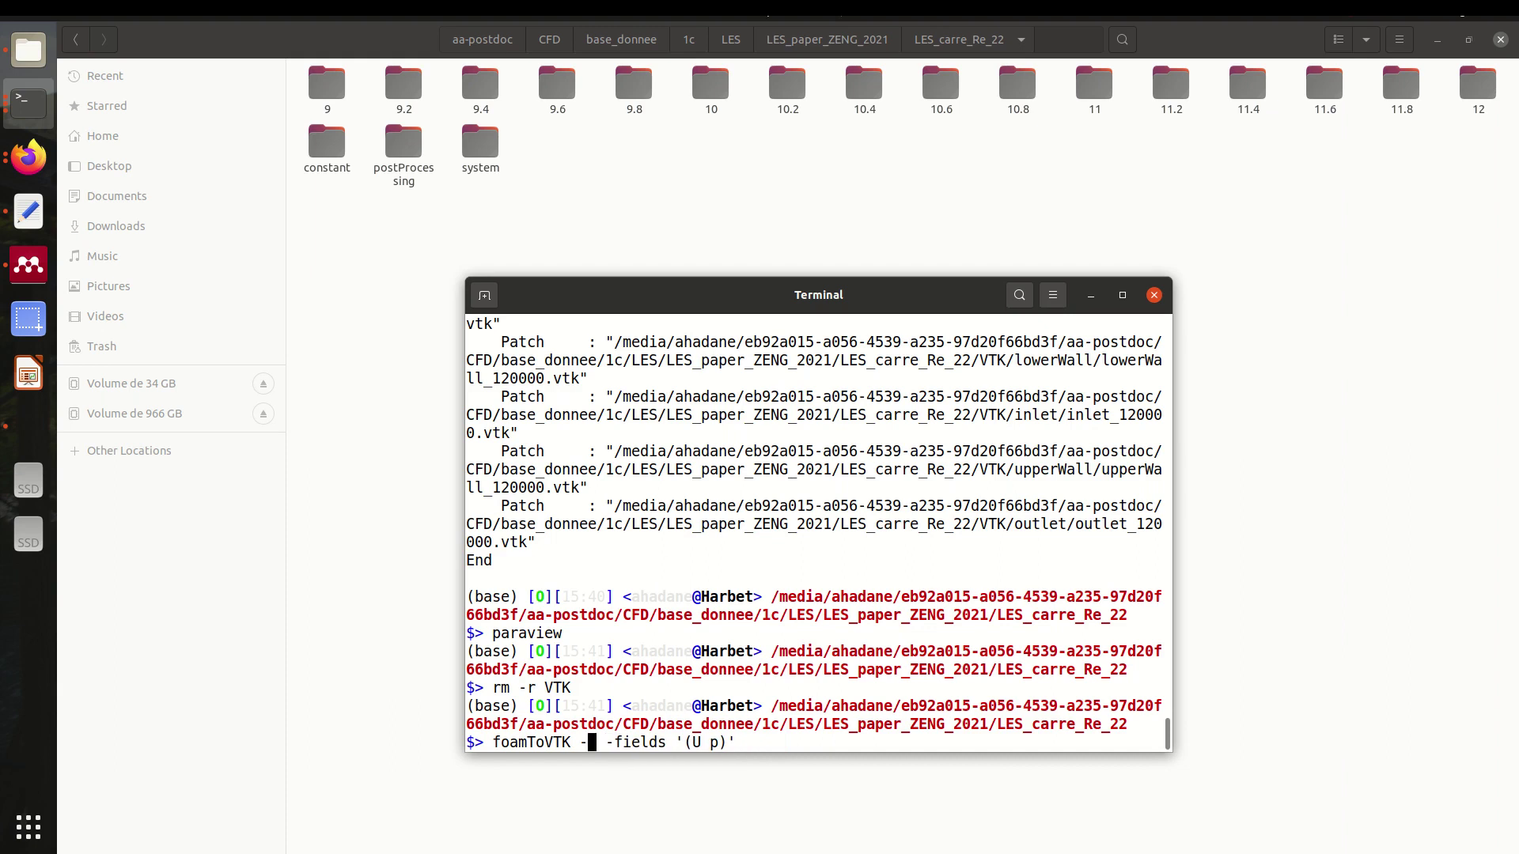
key("Right")
key("Right")
key("Right")
key("Right")
key("Right")
key("Right")
key("Right")
key("Right")
key("Right")
key("Right")
key("Right")
key("Right")
key("Right")
key("Right")
key("Right")
key("Right")
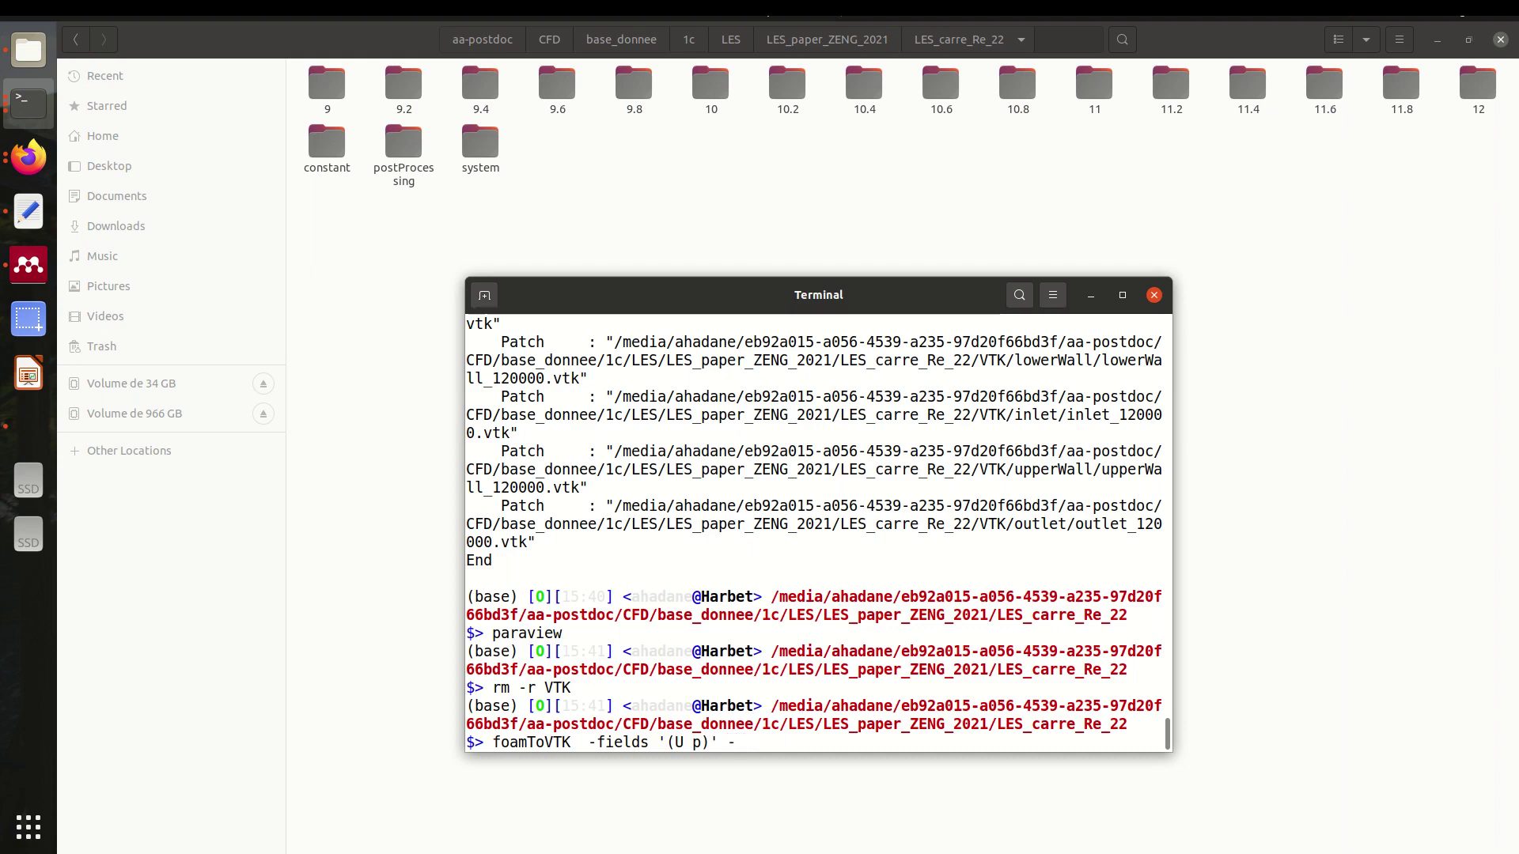
type("time '9;10;12")
key("Return")
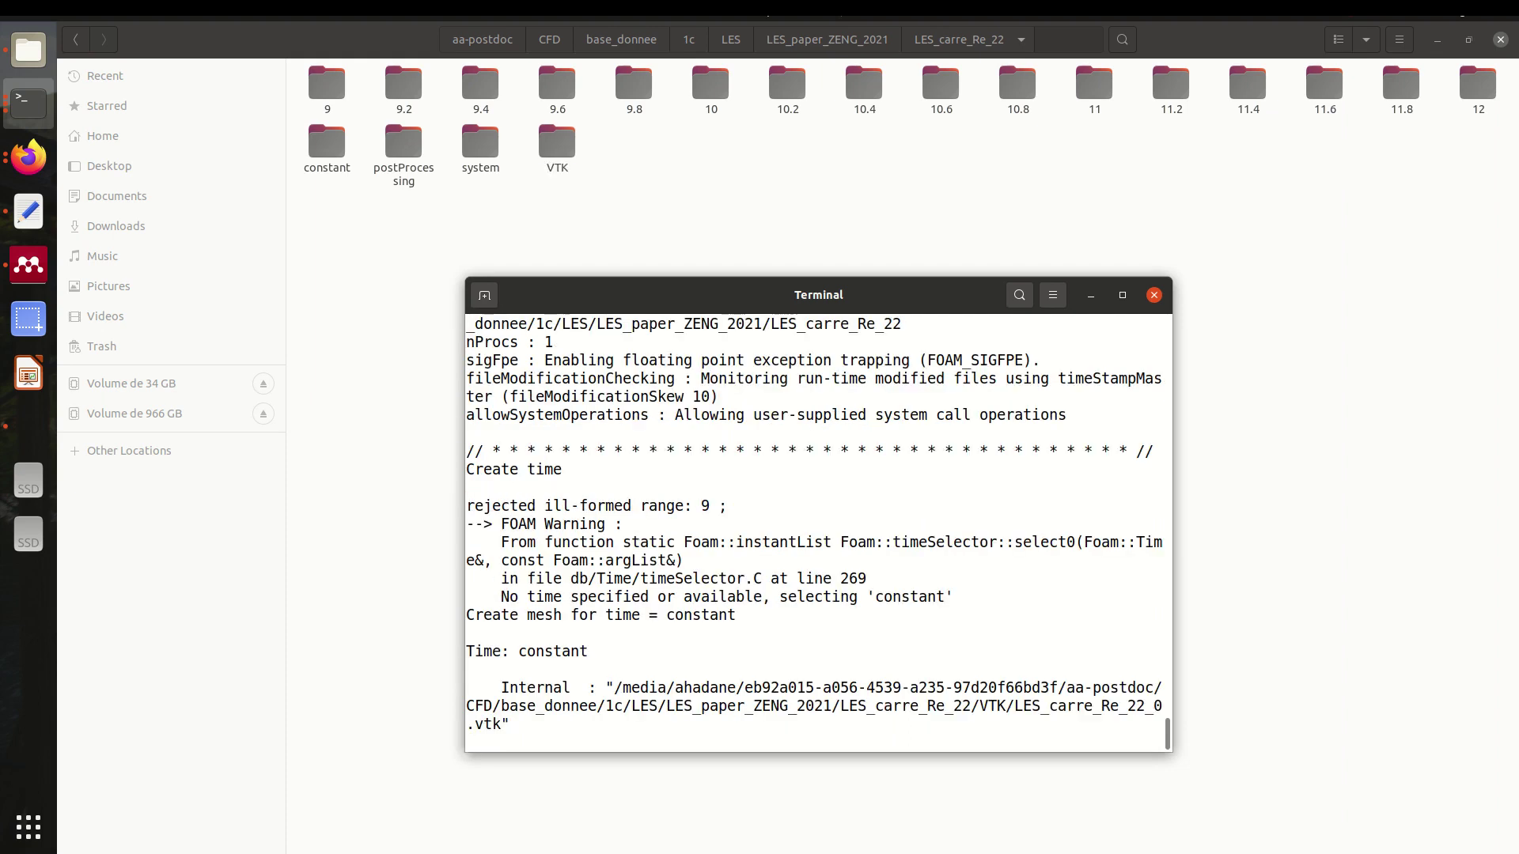
Step: Rerun the export and inspect the warning rejecting the ill-formed time range
key("Up")
key("Return")
scroll(859, 633, "up", 1)
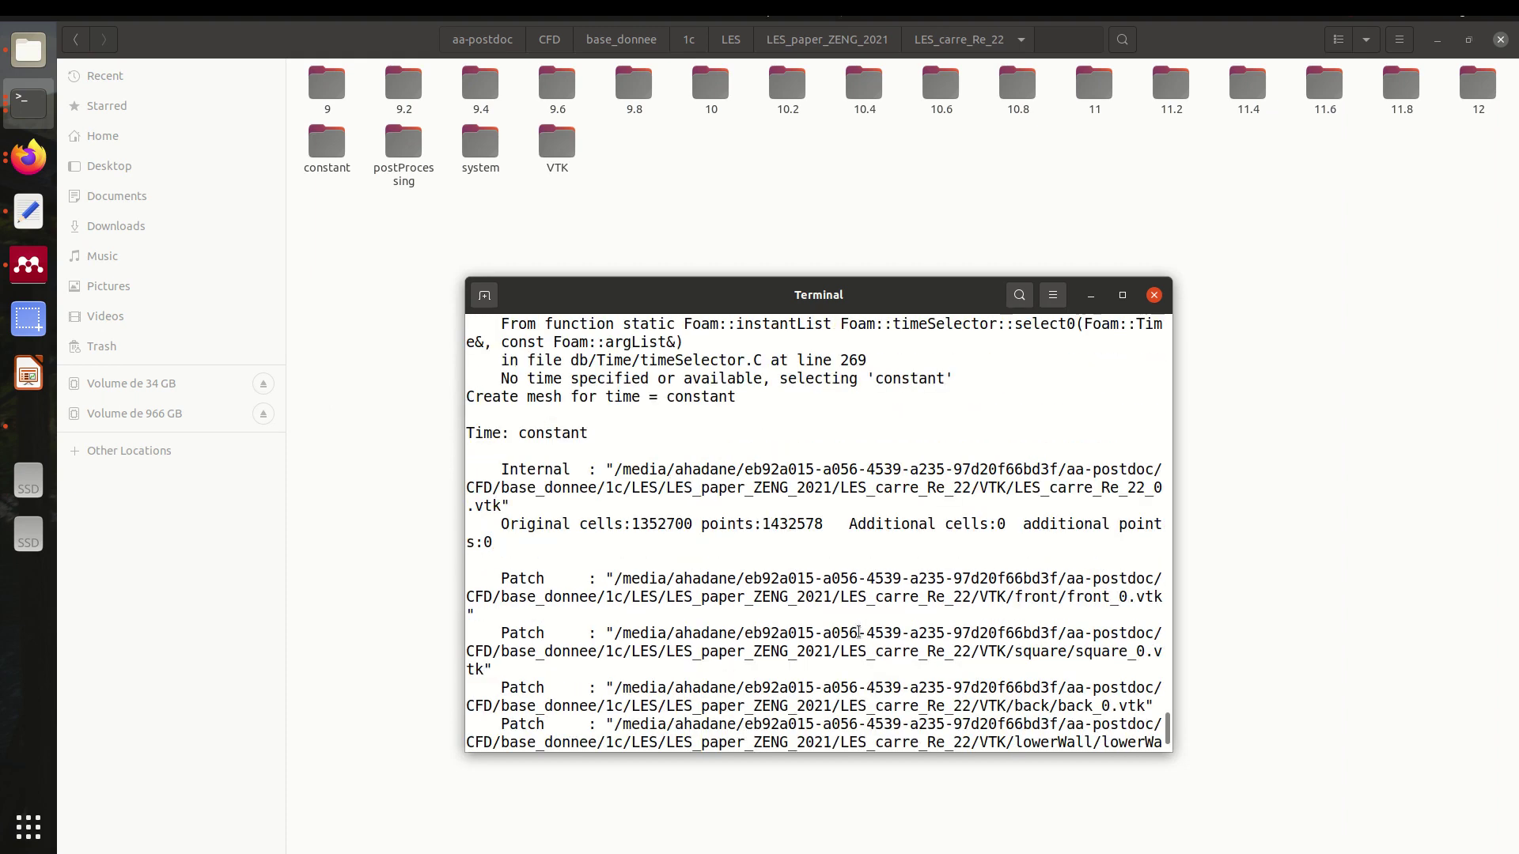
scroll(859, 633, "up", 3)
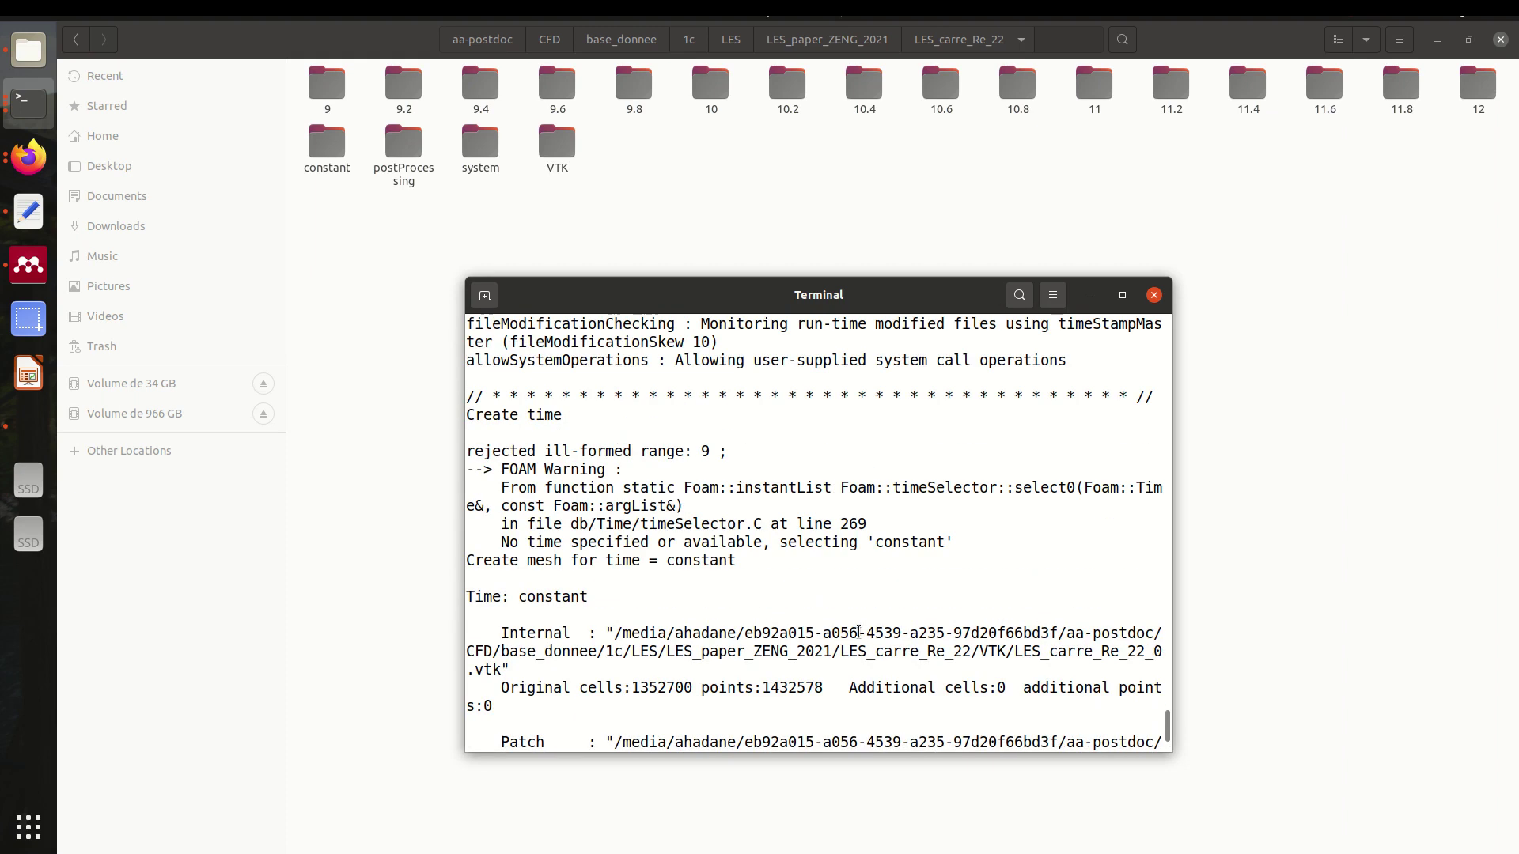
scroll(858, 633, "down", 5)
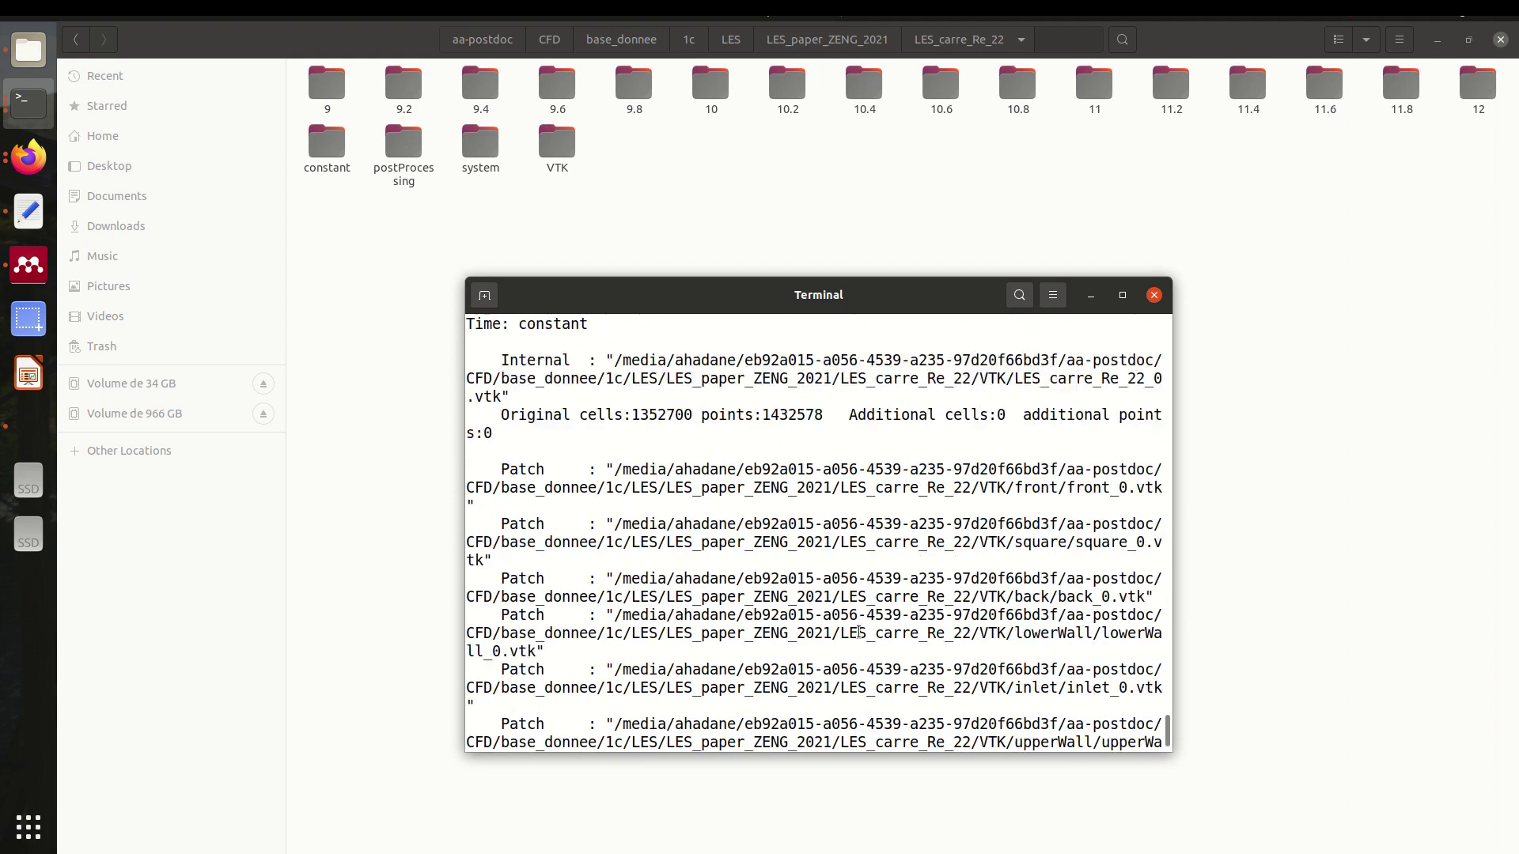
scroll(736, 595, "up", 5)
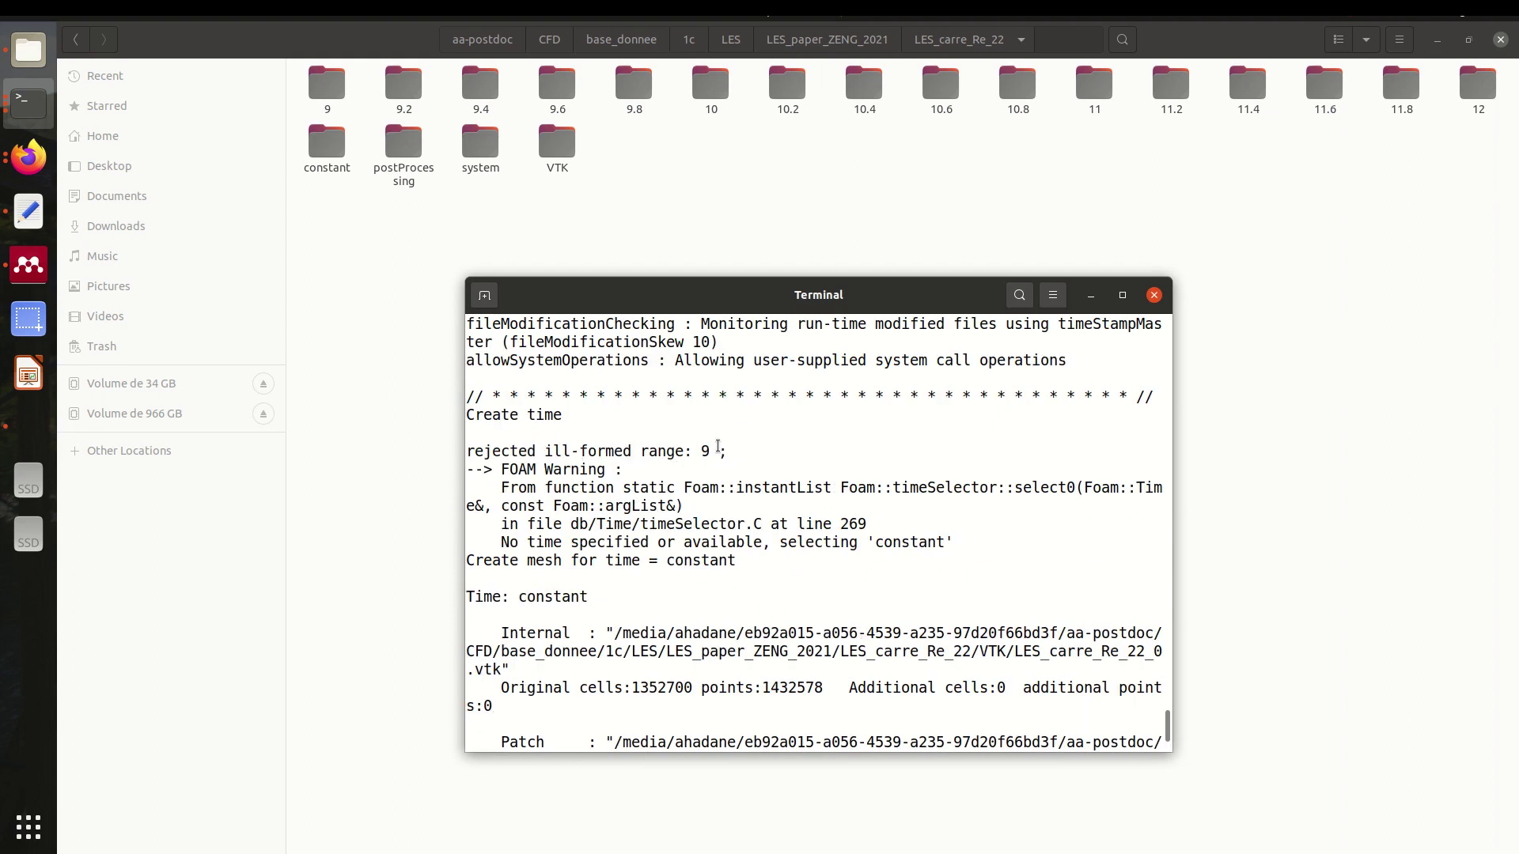
left_click_drag(719, 449, 467, 450)
left_click(463, 446)
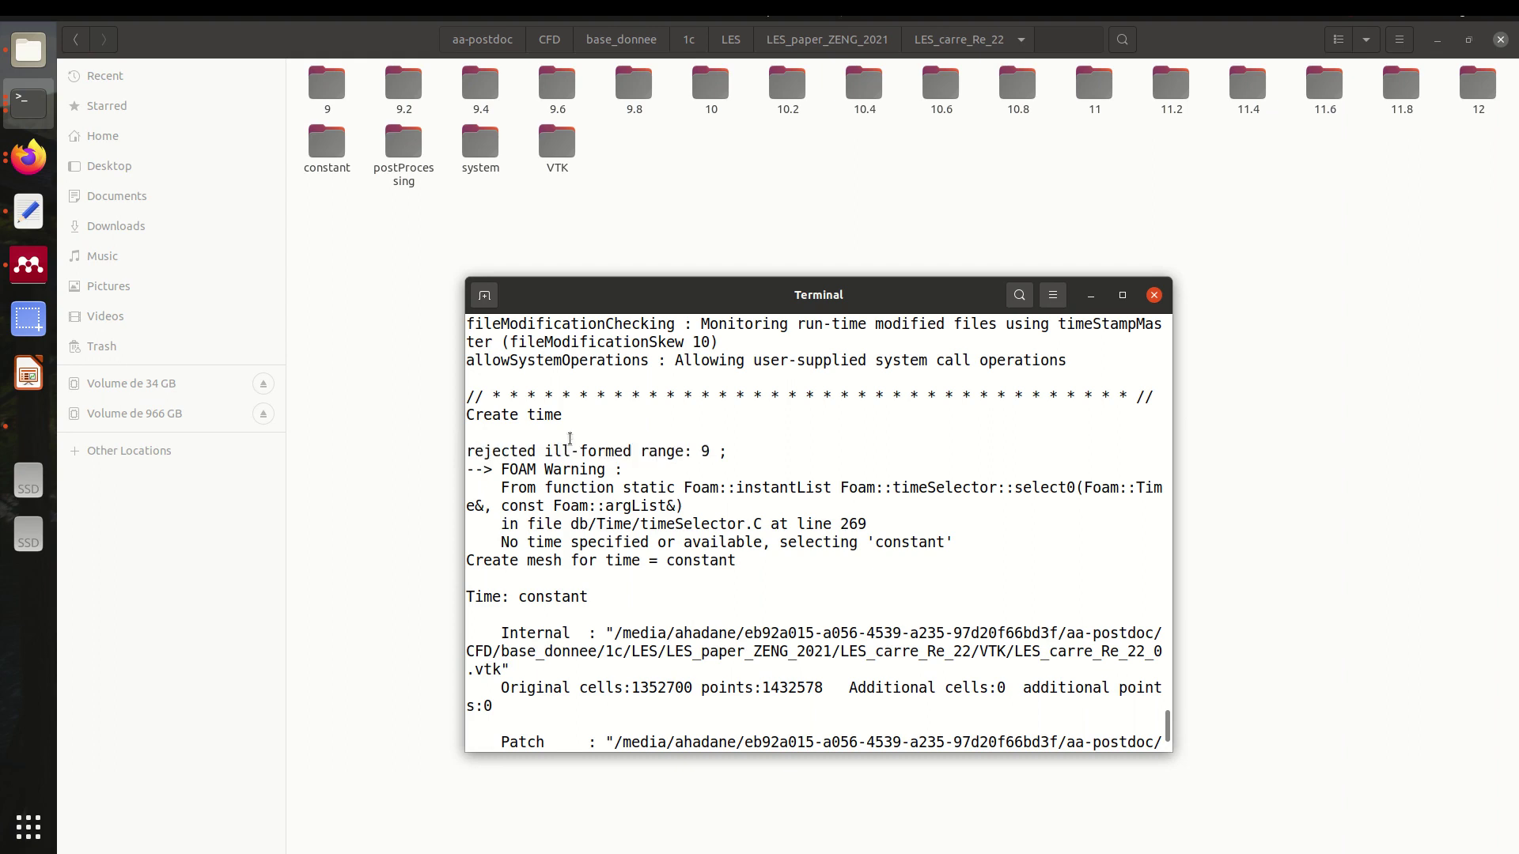
Step: Show the foamToVTK manual page and find the -fields option
left_click(39, 160)
scroll(795, 595, "up", 5)
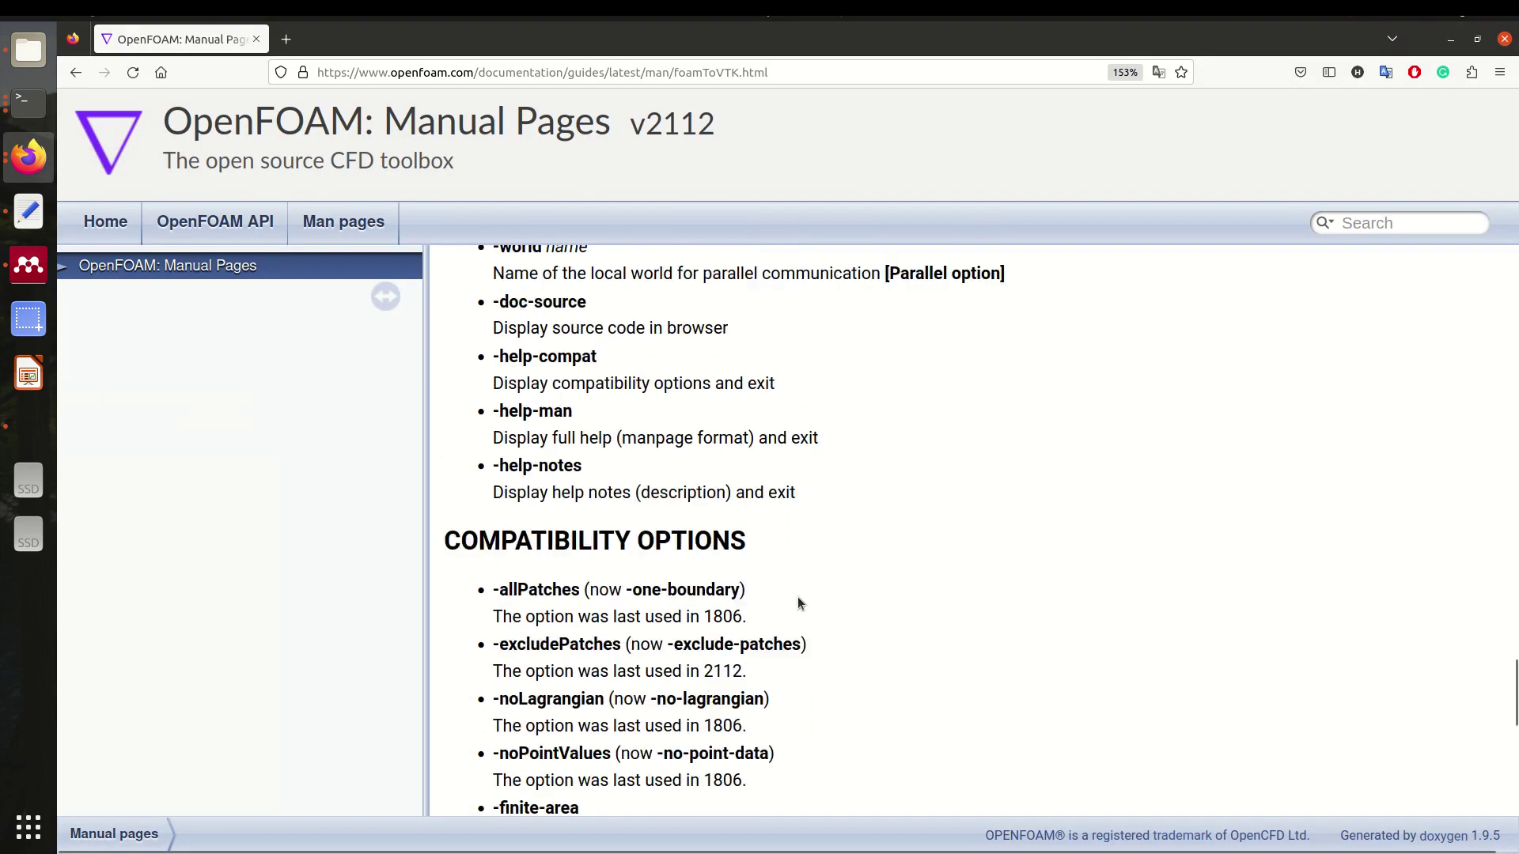
scroll(797, 603, "up", 8)
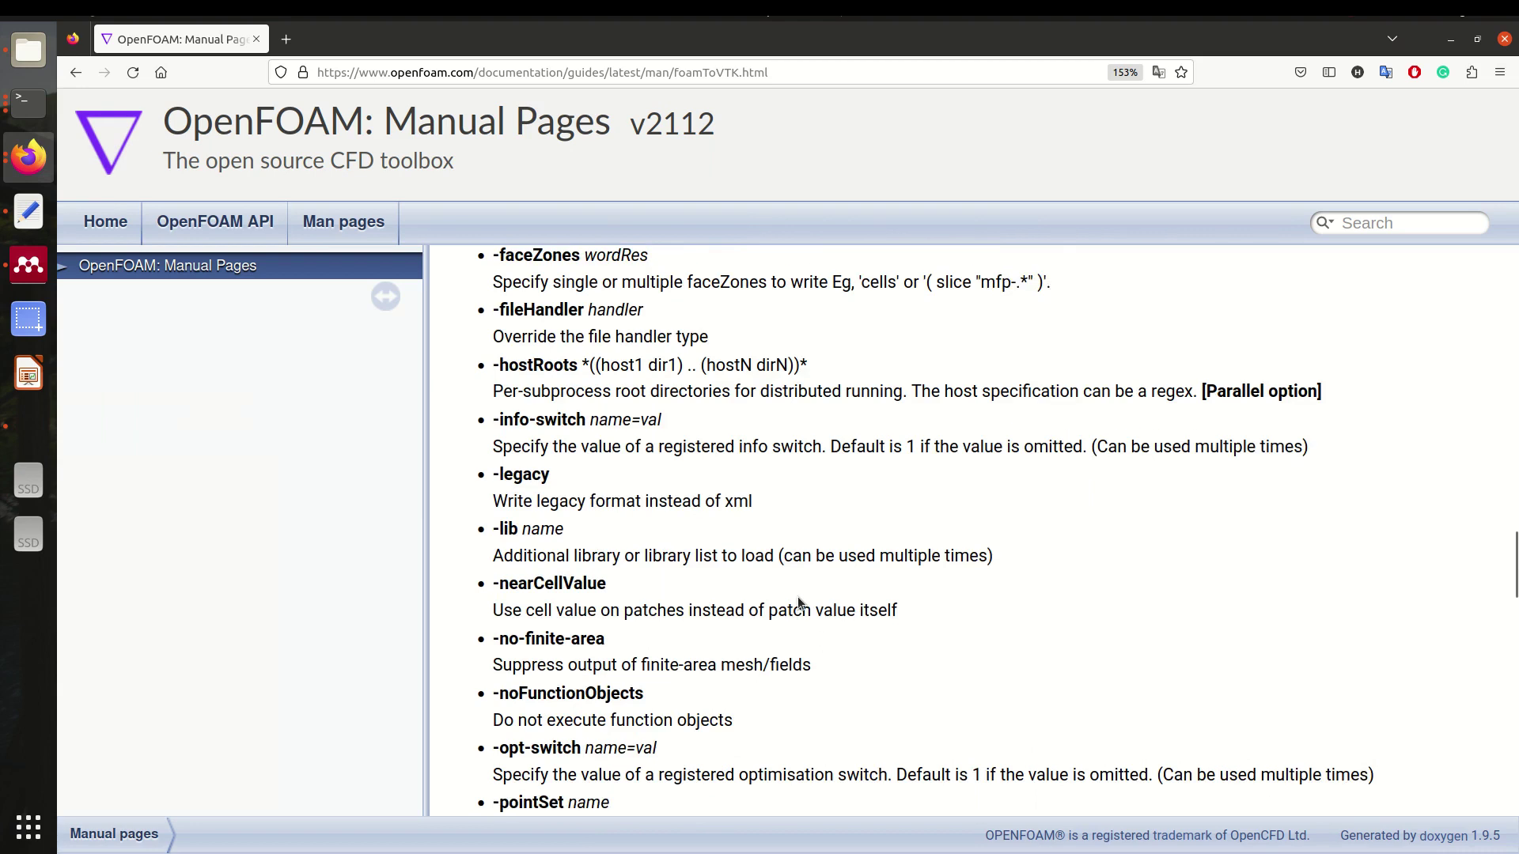
scroll(798, 604, "up", 6)
scroll(766, 582, "up", 6)
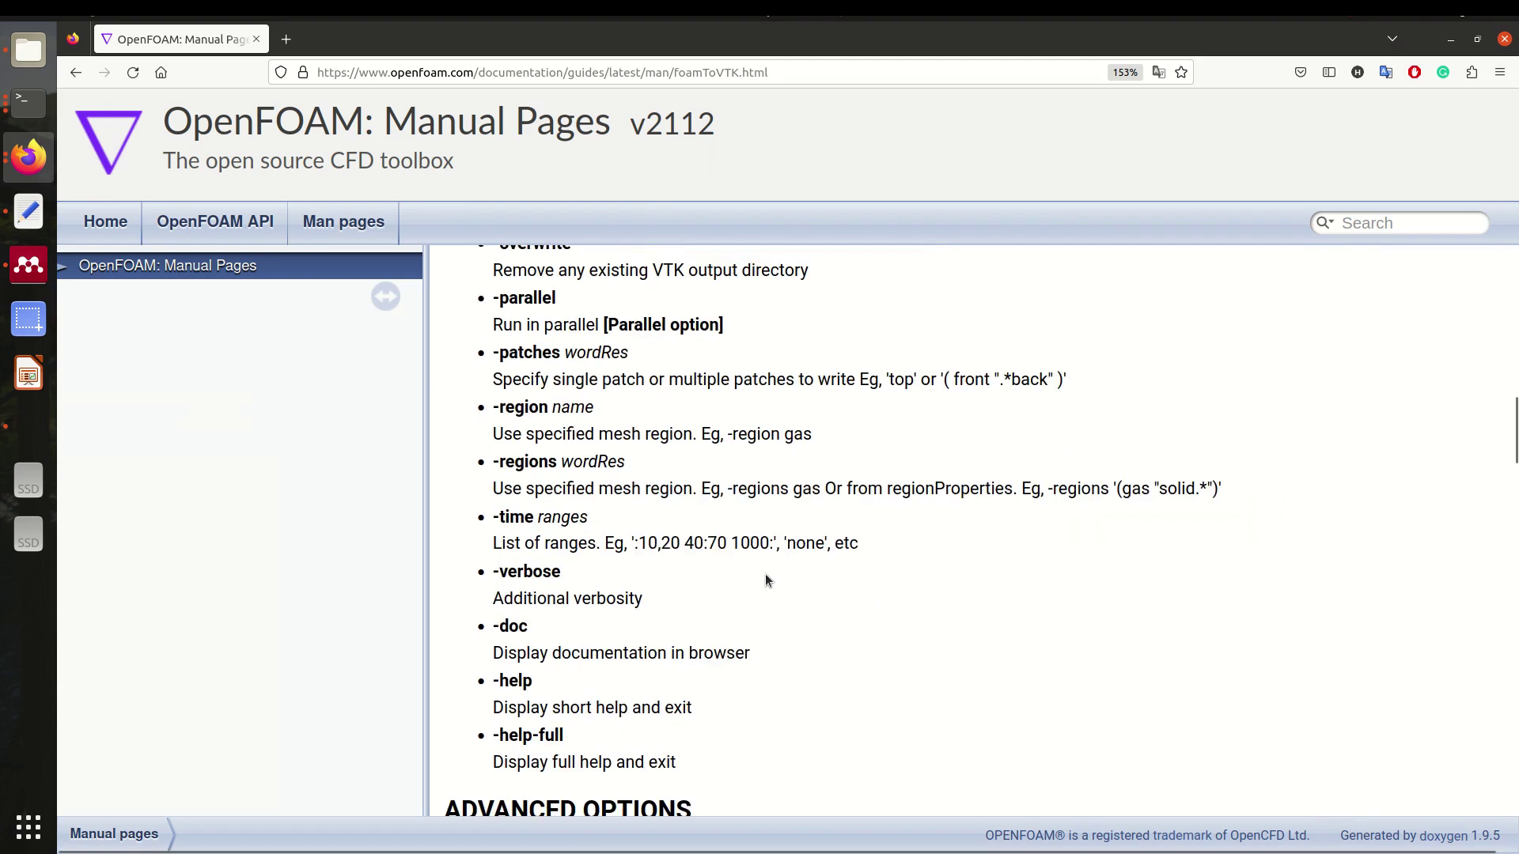
scroll(766, 582, "up", 10)
scroll(758, 583, "down", 3)
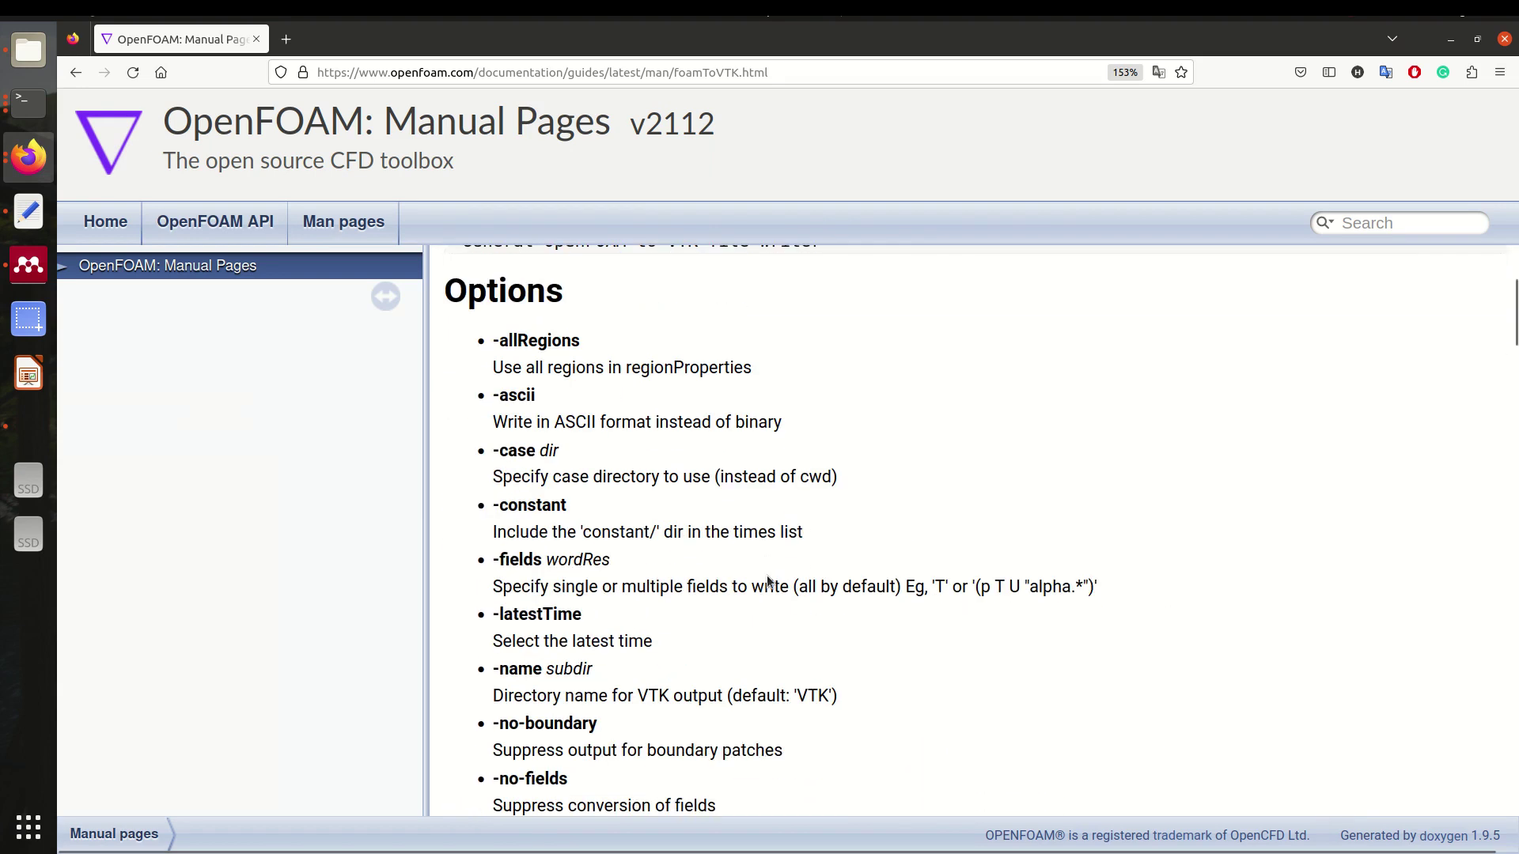
double_click(519, 560)
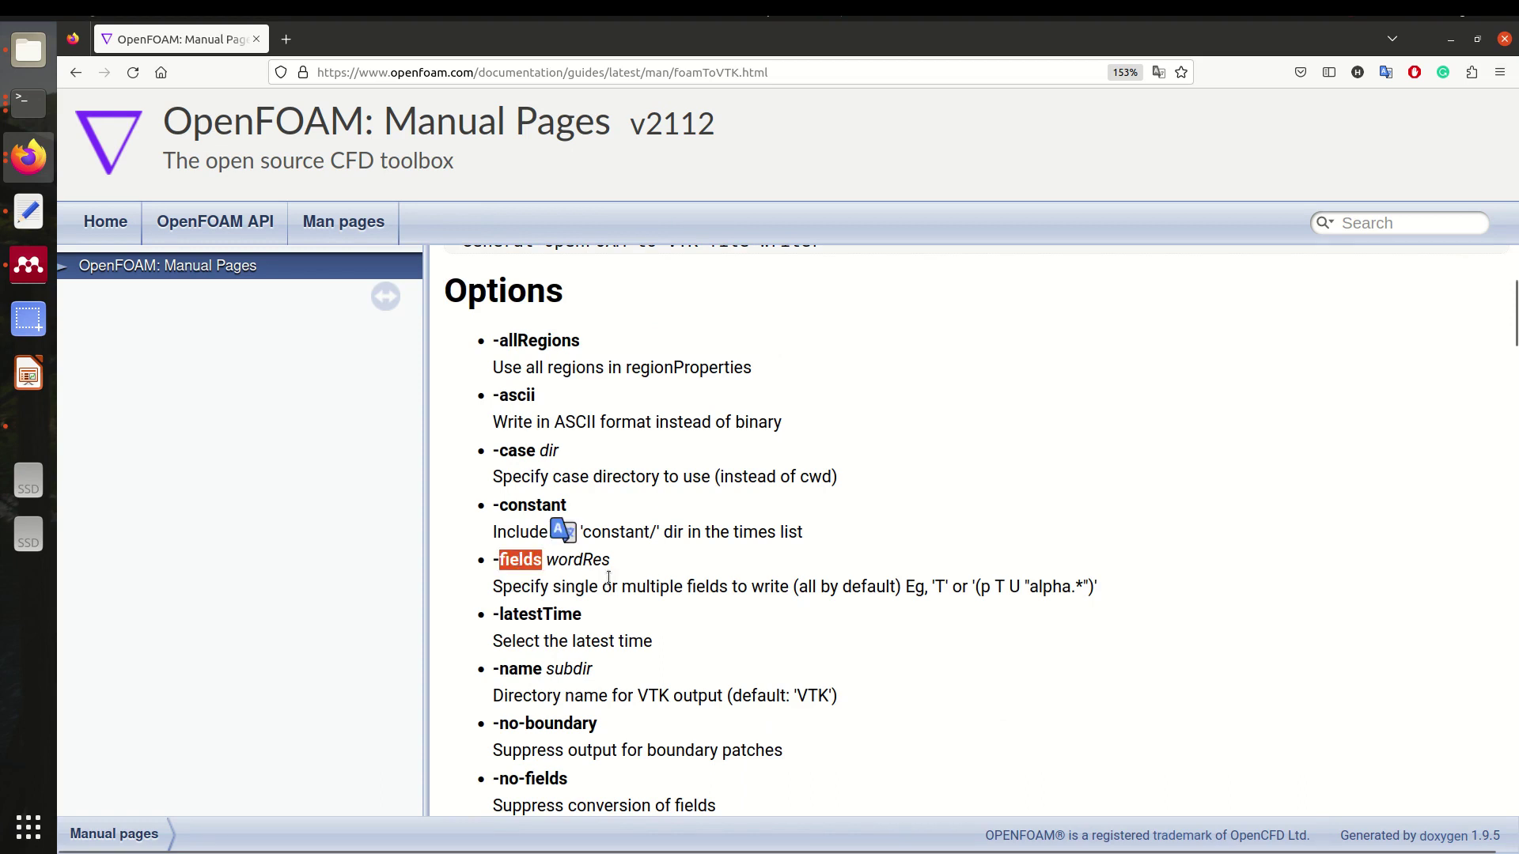
Step: Highlight the -no-boundary and -time ranges entries, then bring the Terminal back over the page
scroll(593, 554, "down", 3)
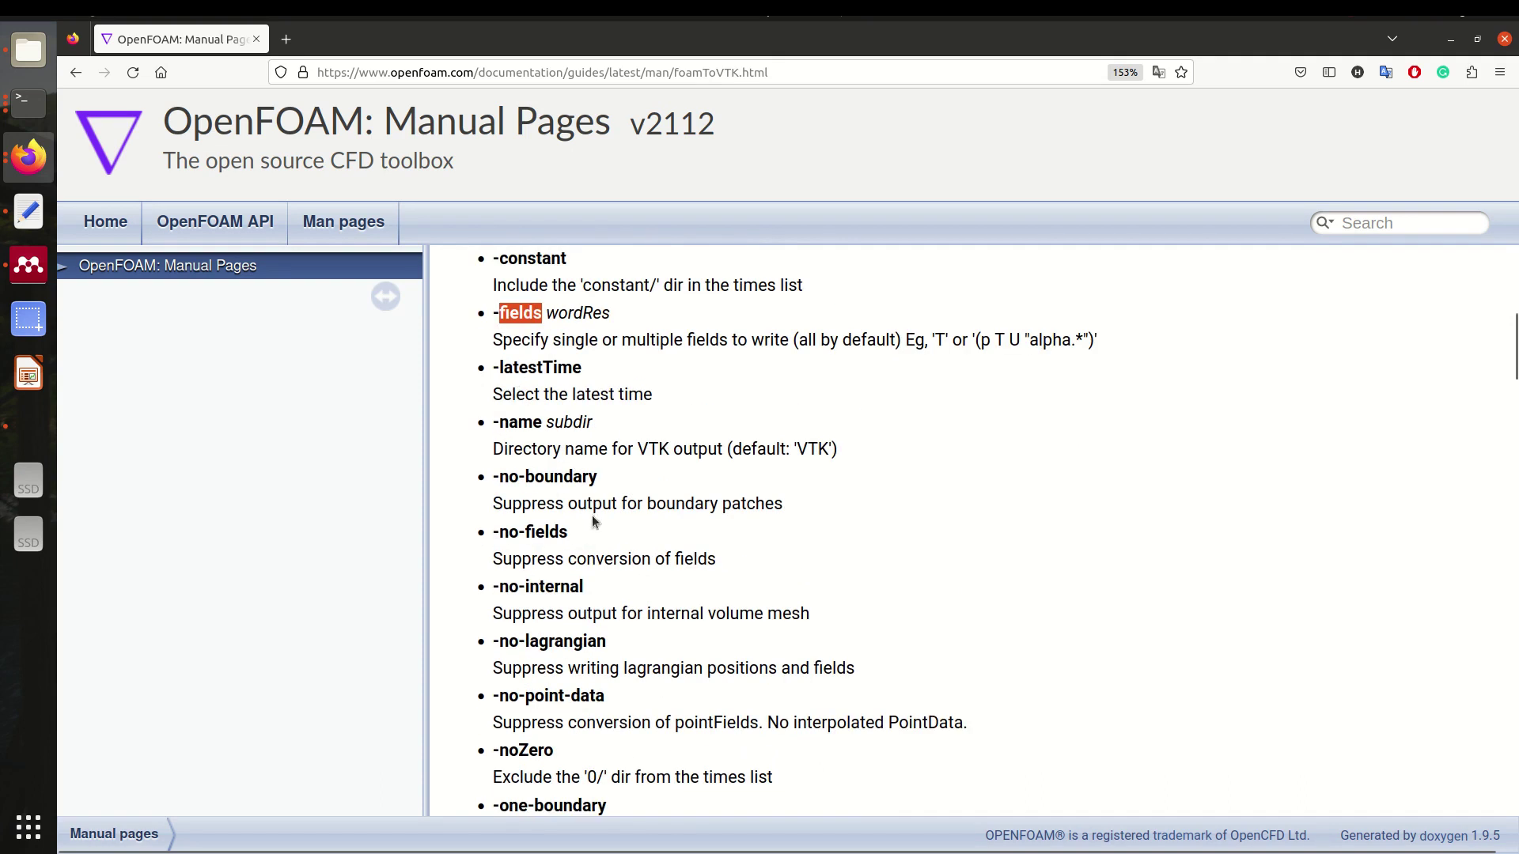
double_click(559, 478)
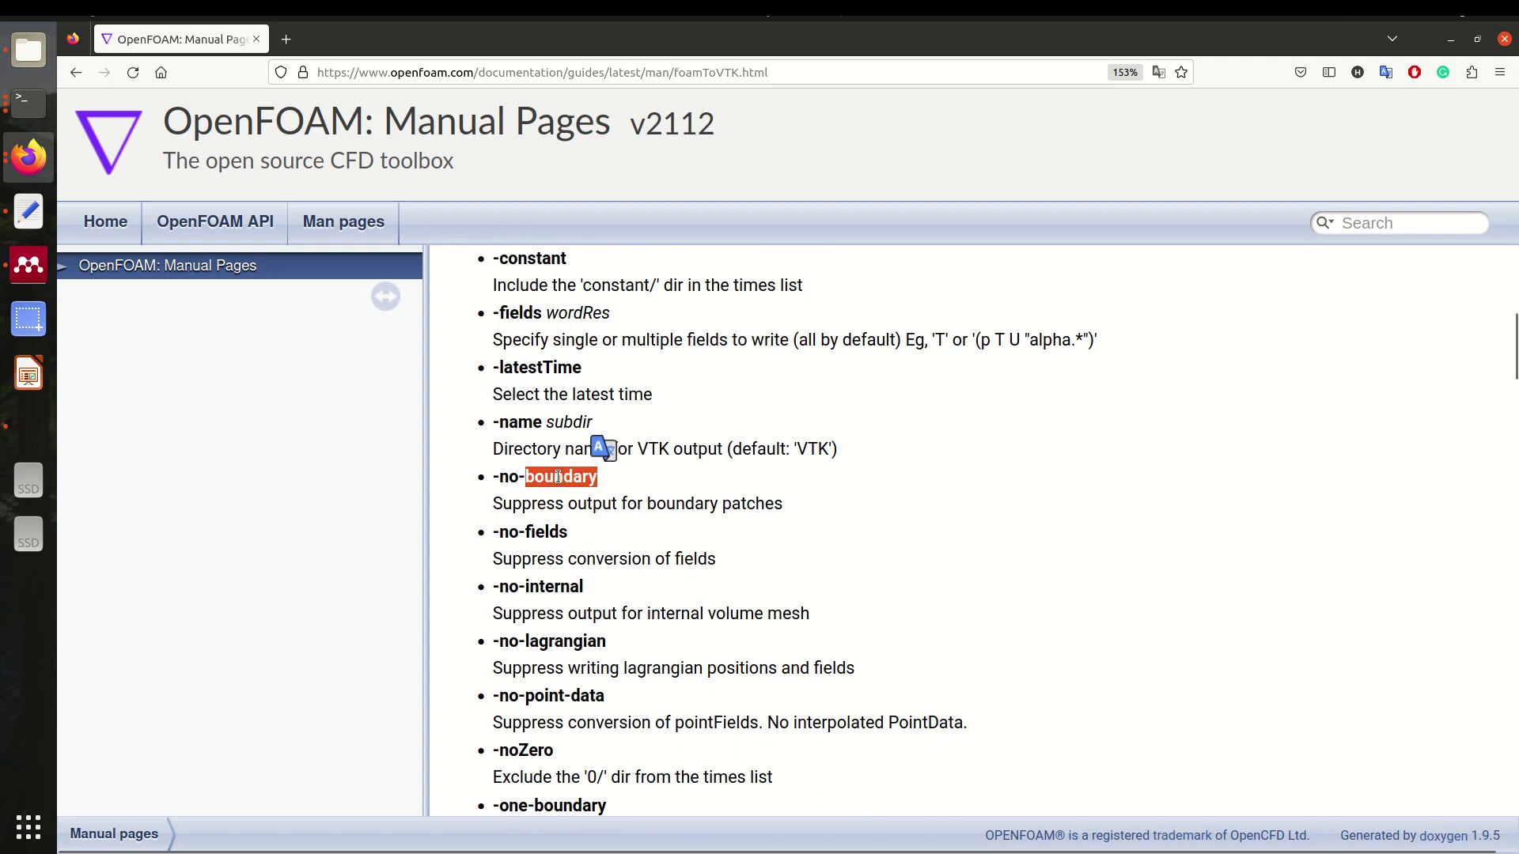
left_click_drag(597, 477, 498, 472)
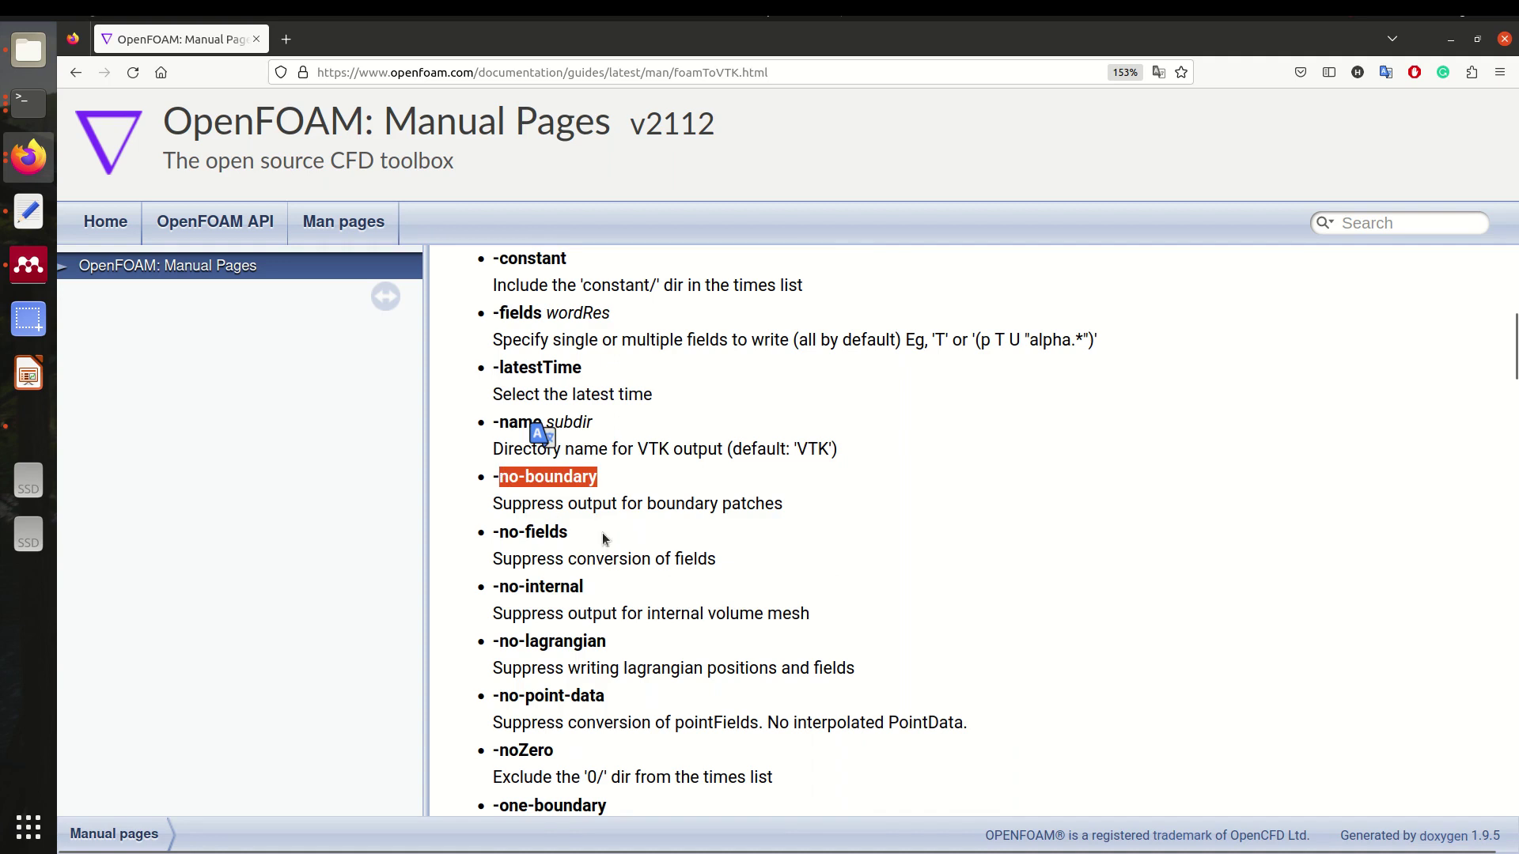
scroll(609, 546, "down", 3)
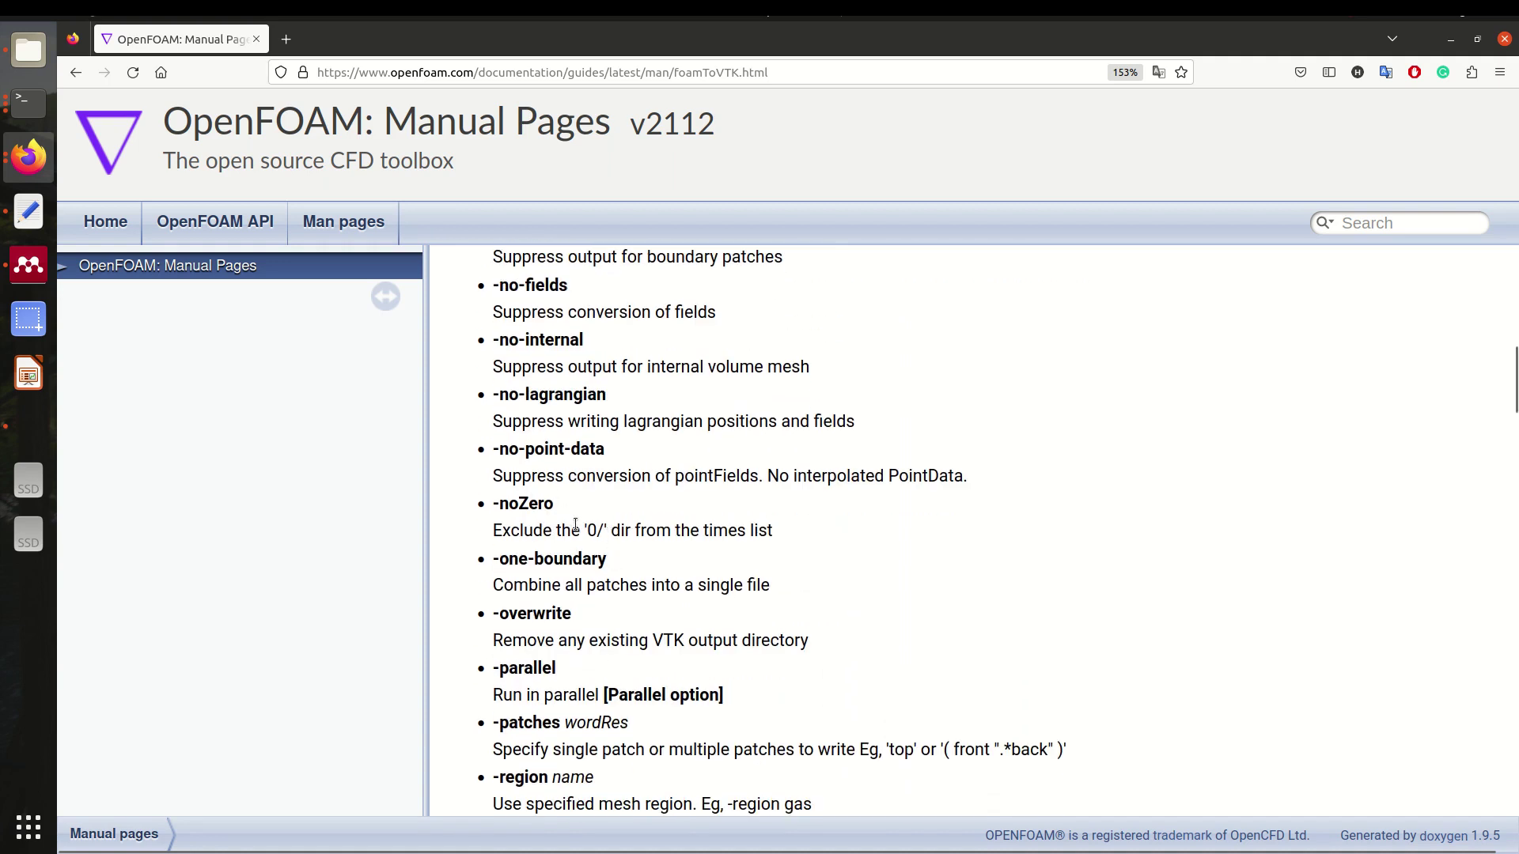
scroll(577, 529, "down", 5)
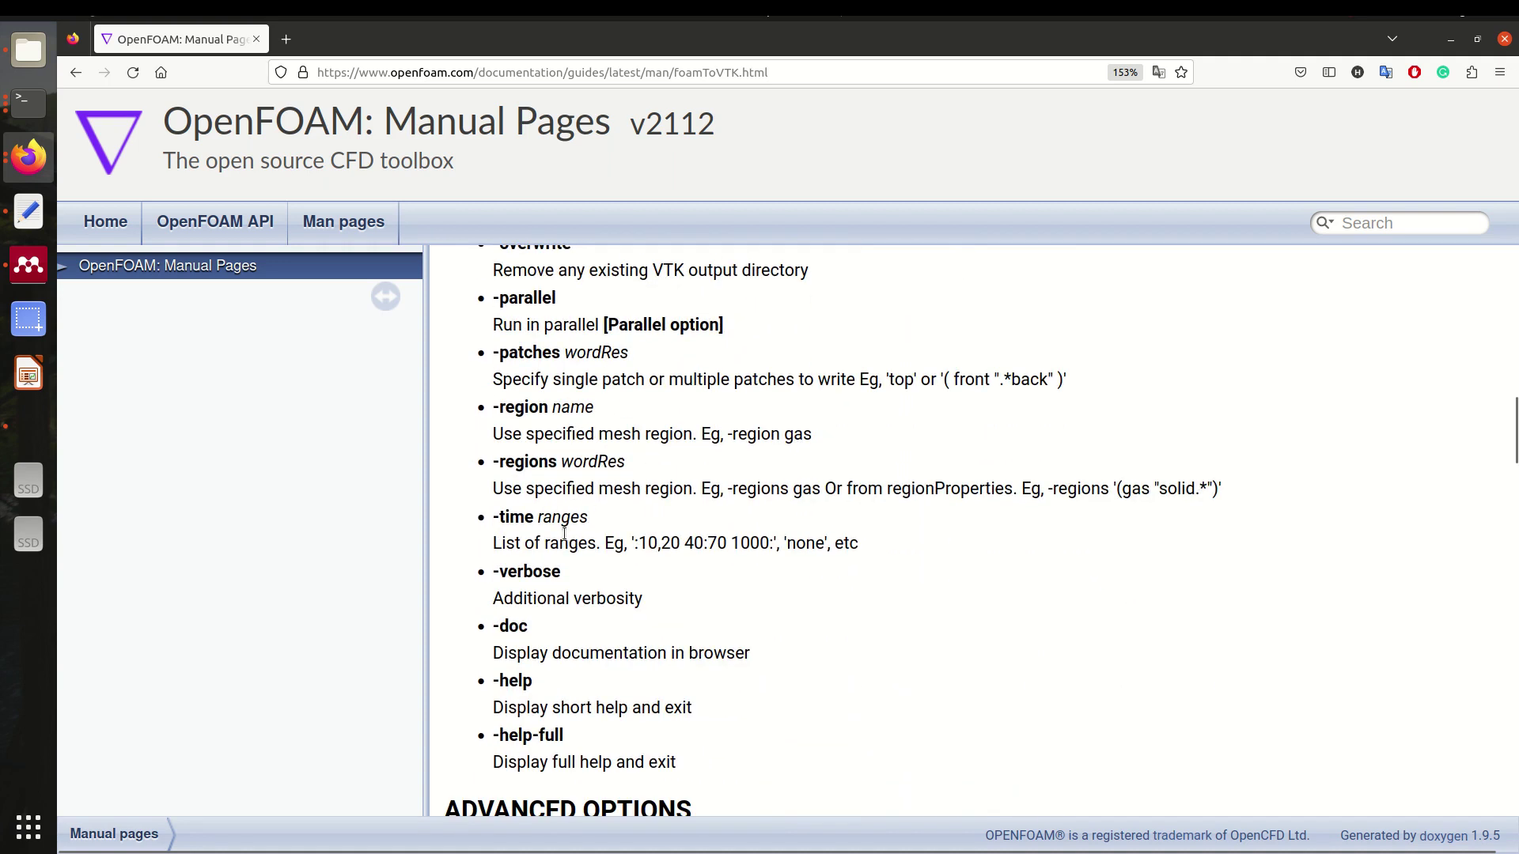
triple_click(515, 518)
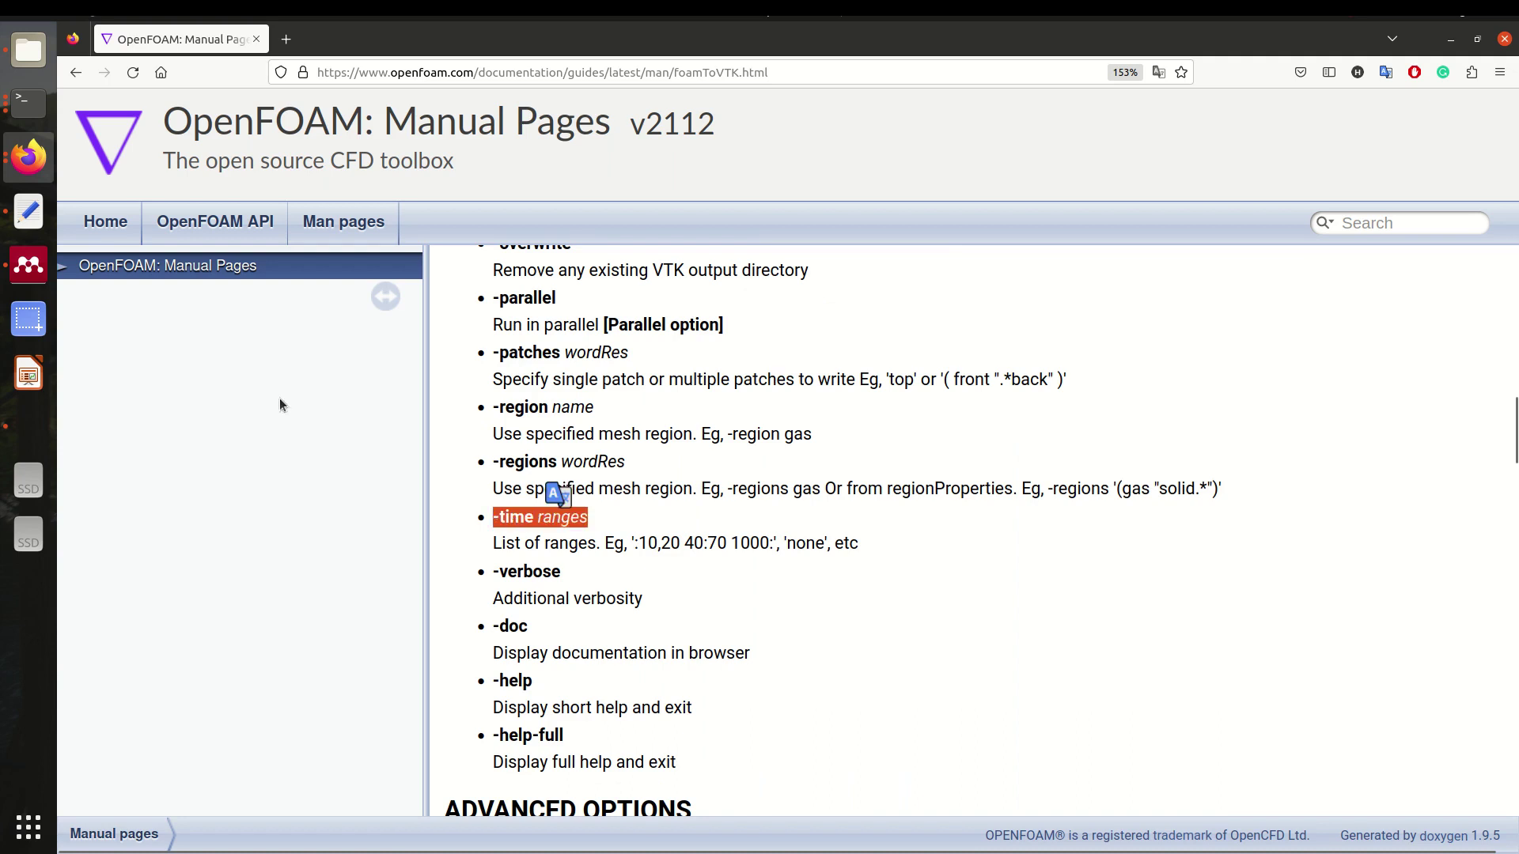
left_click(28, 101)
left_click_drag(659, 299, 830, 59)
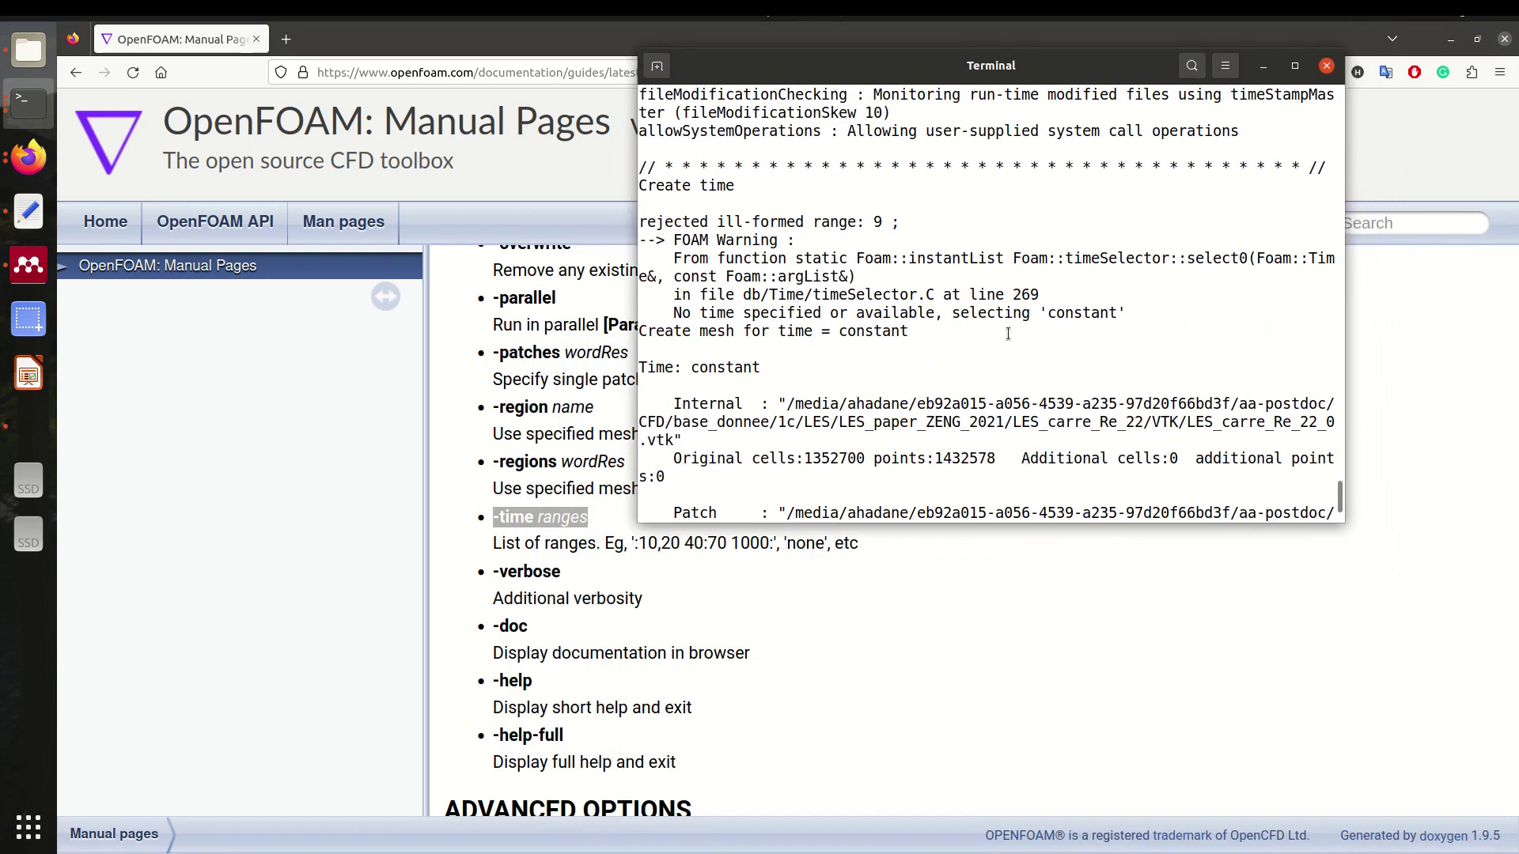
Step: Run foamToVTK -fields '(U p)' with -time changed to '9,12'
key("Up")
key("Up")
key("Up")
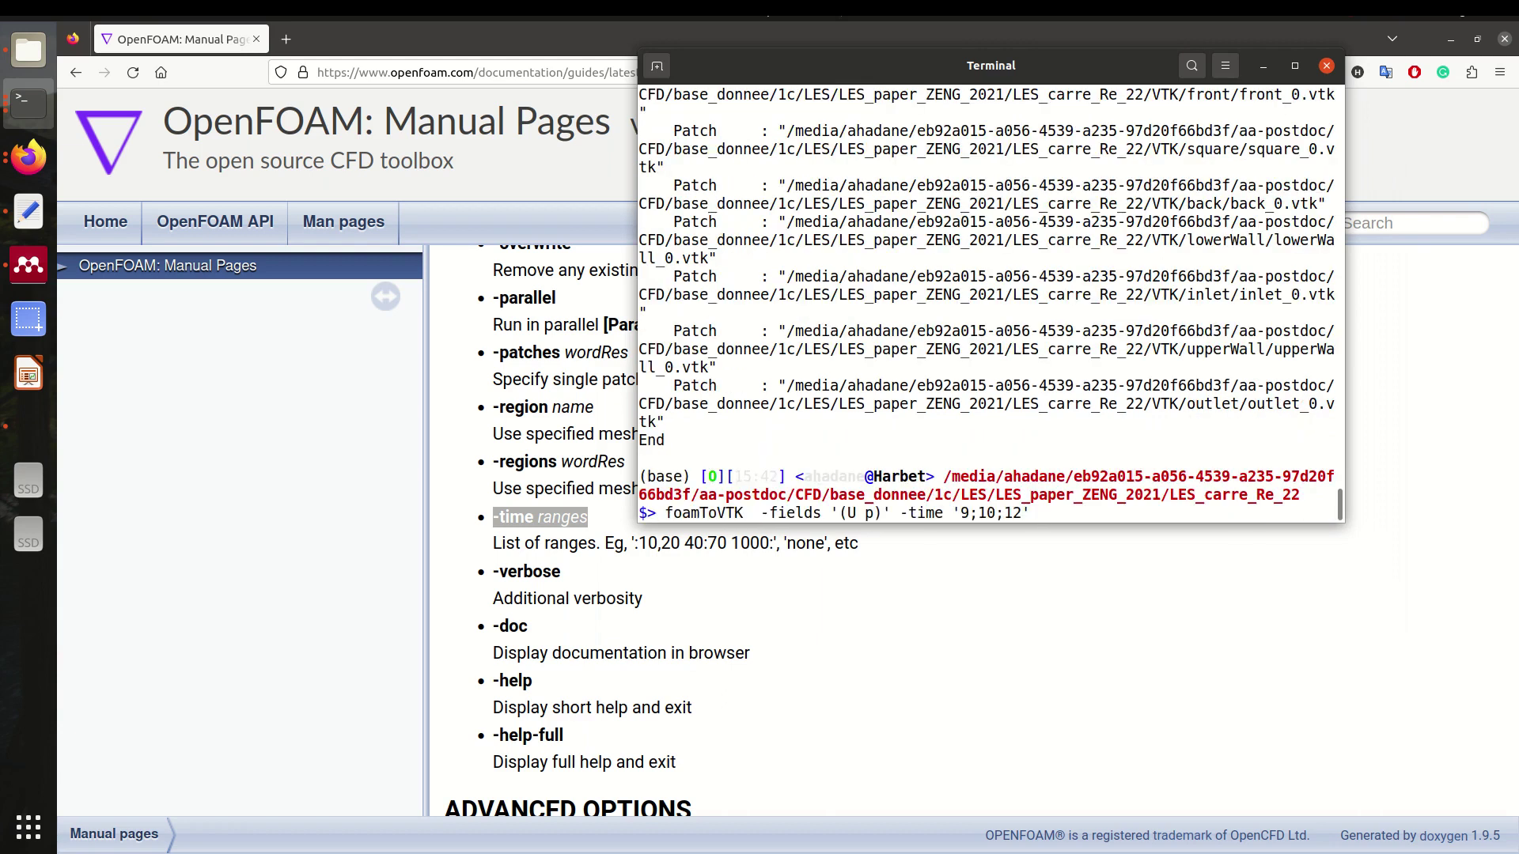
key("BackSpace")
key("BackSpace")
key("BackSpace")
key("BackSpace")
key("BackSpace")
key("BackSpace")
key("BackSpace")
type(",12'")
key("Return")
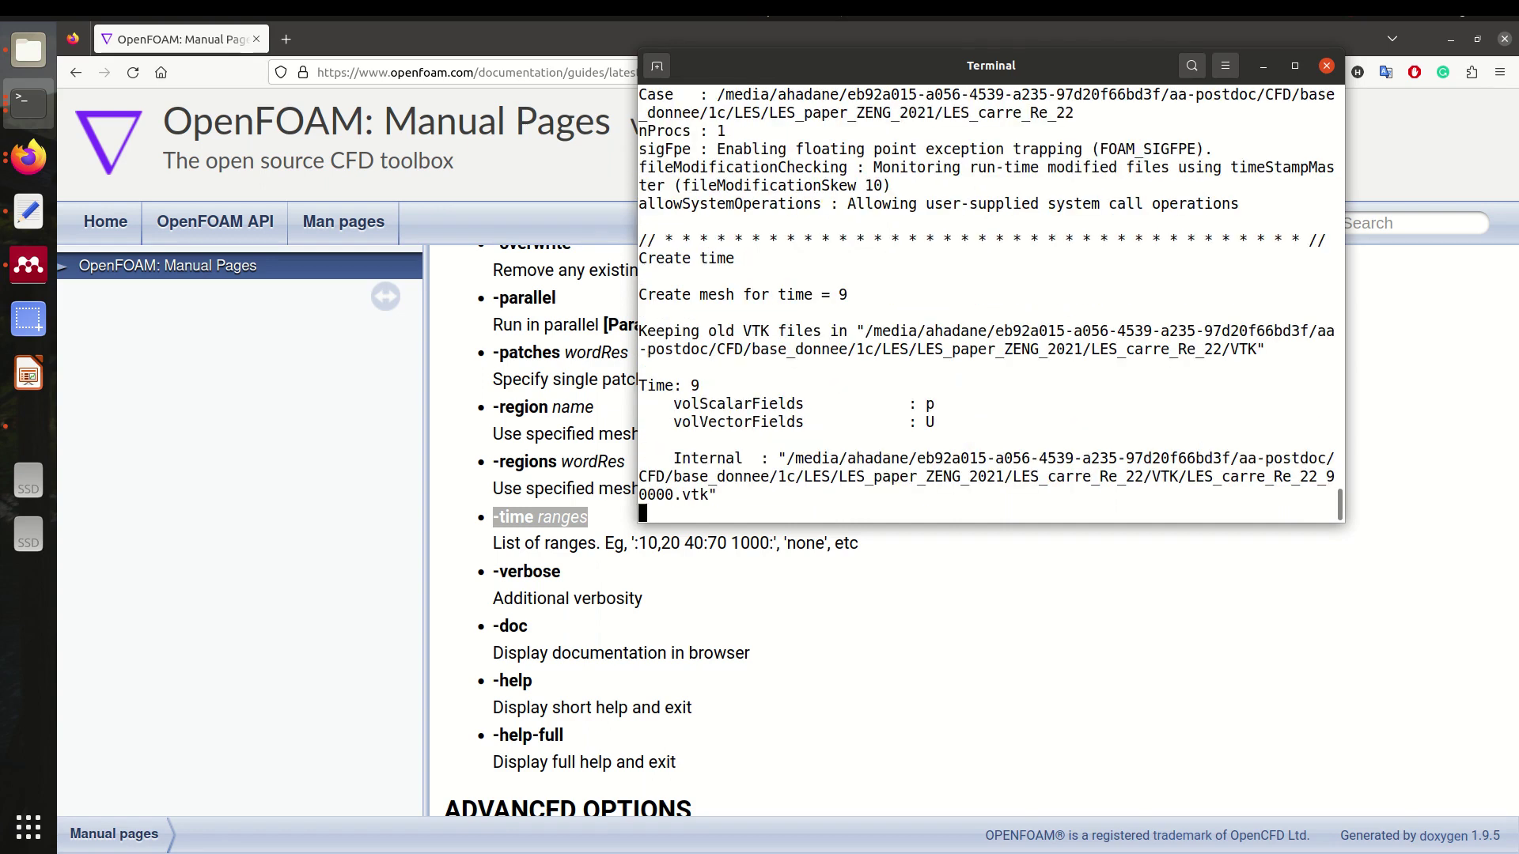
Step: Check the case folder's time directories, then launch paraview from the terminal
left_click(36, 68)
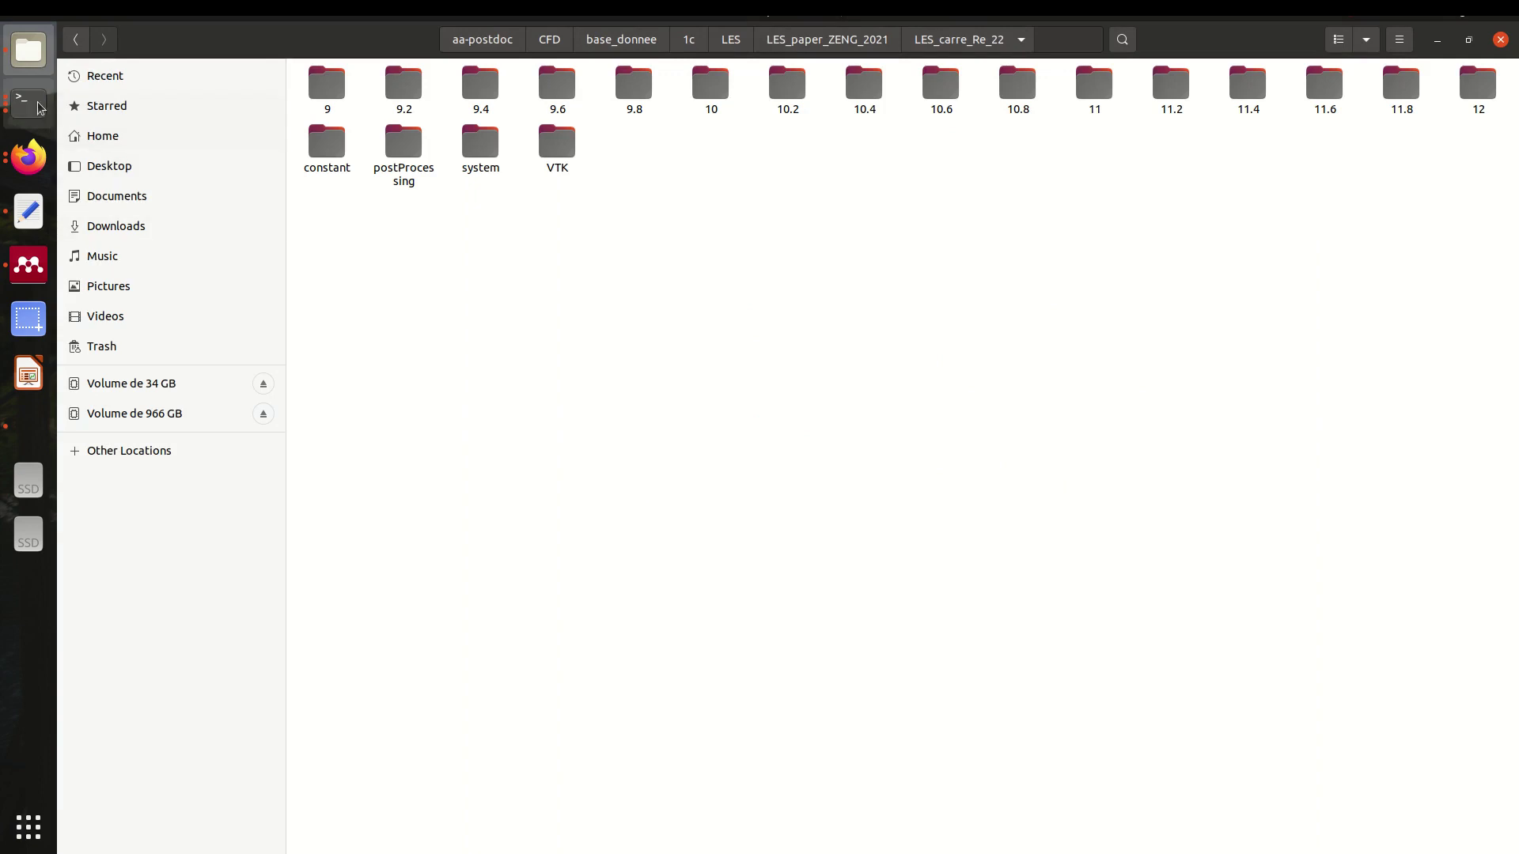
left_click(28, 101)
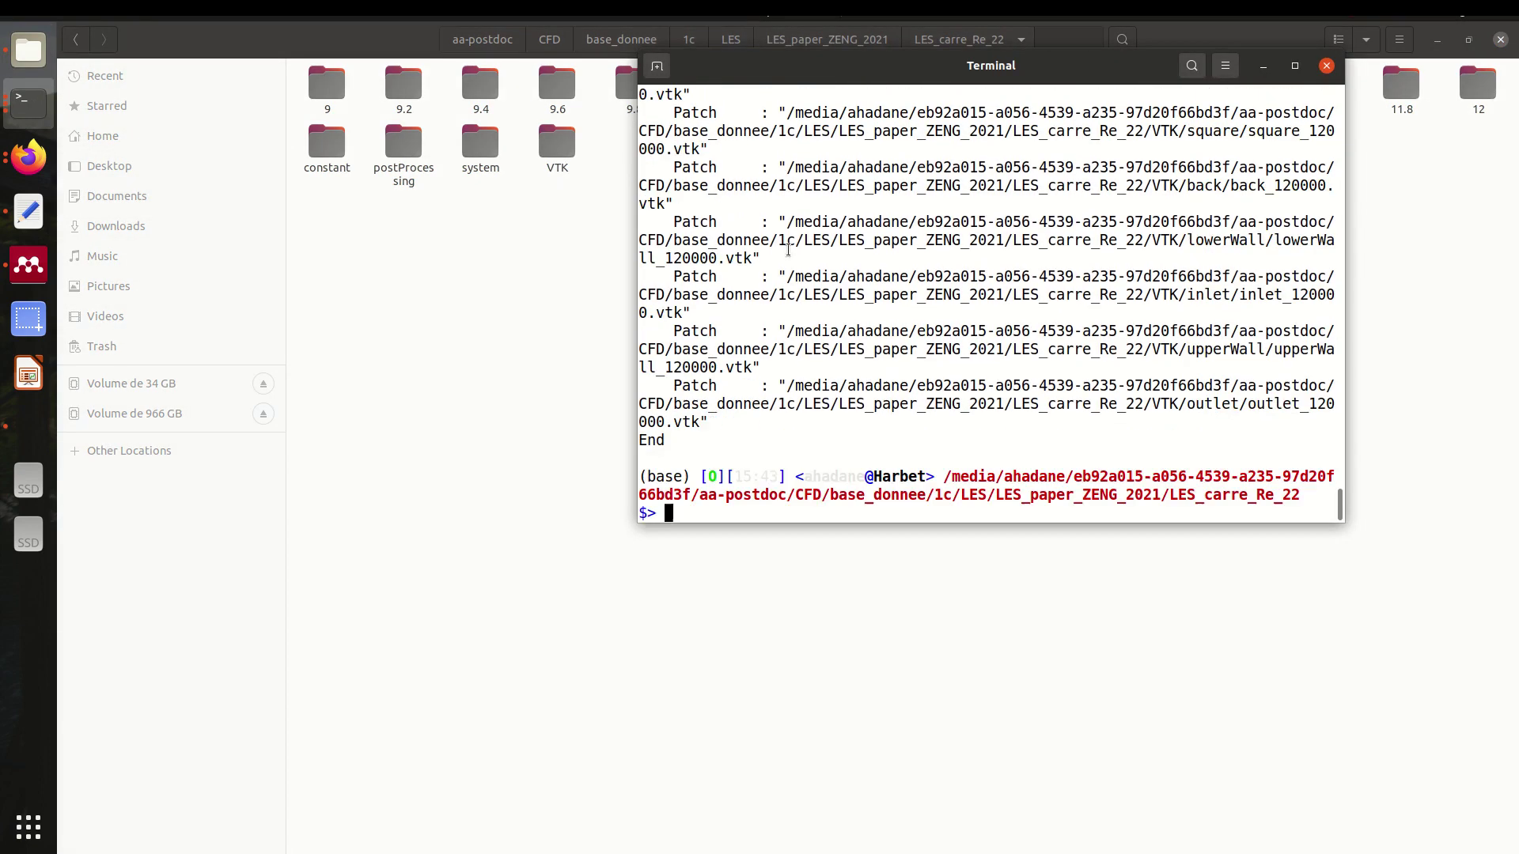
left_click_drag(780, 78, 764, 247)
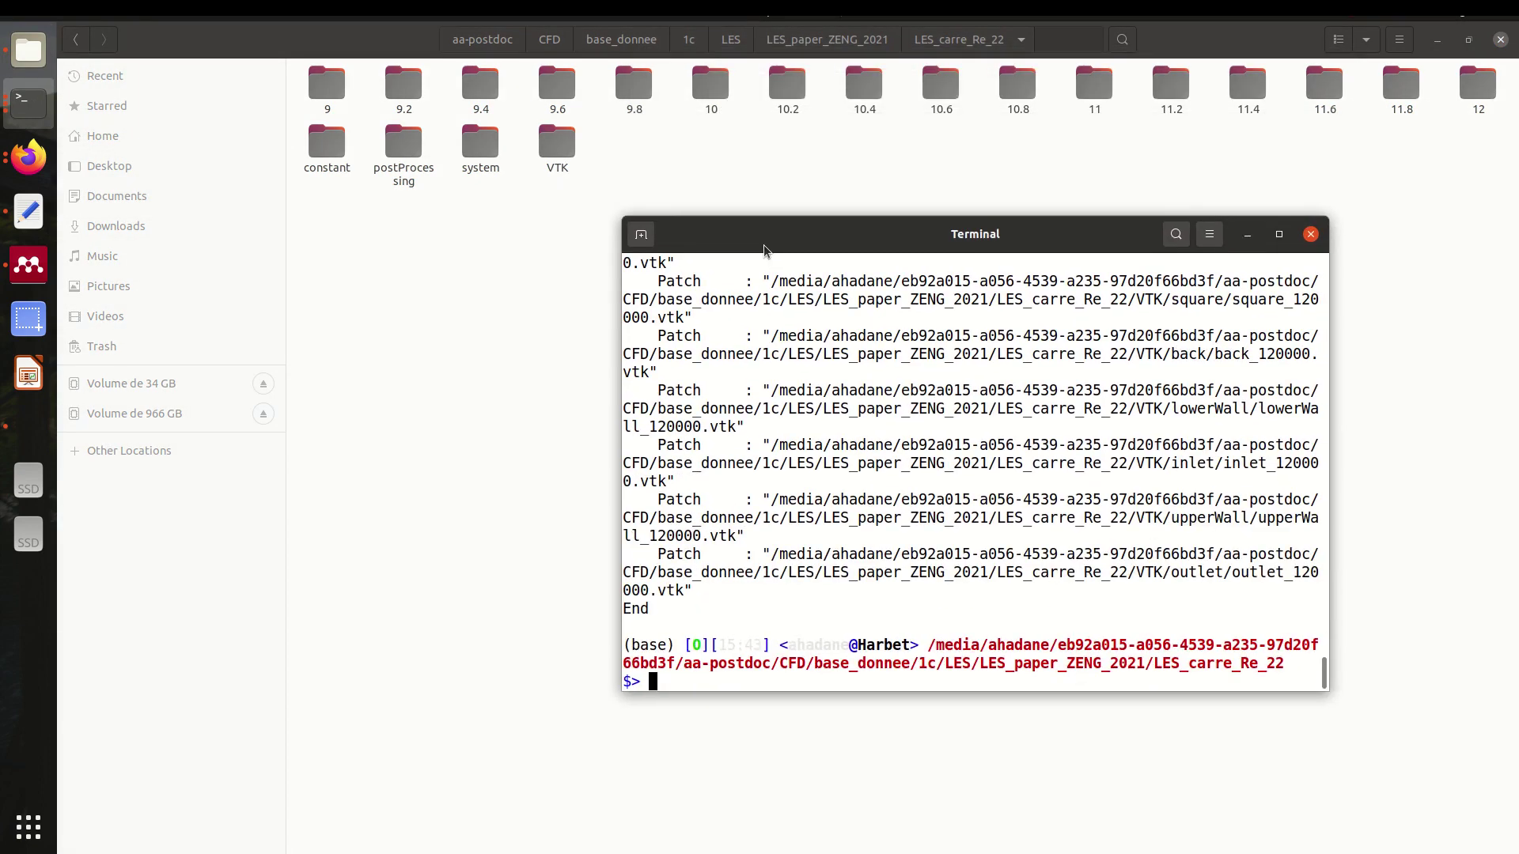
type("paraview")
key("Return")
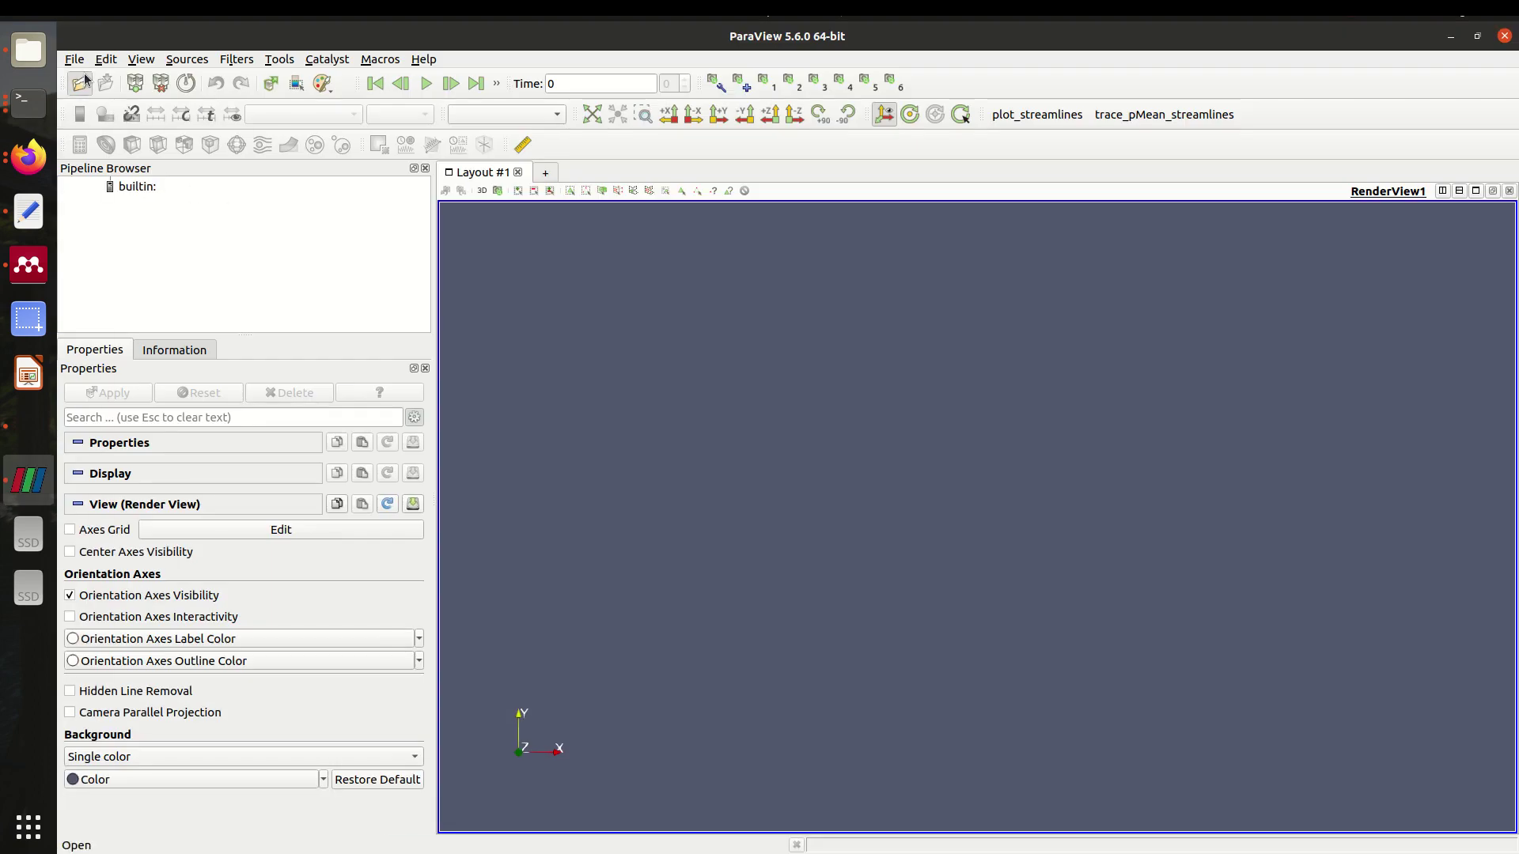
Step: Open the VTK/LES_carre_Re_22_* file series and apply it
left_click(80, 83)
double_click(638, 258)
double_click(723, 217)
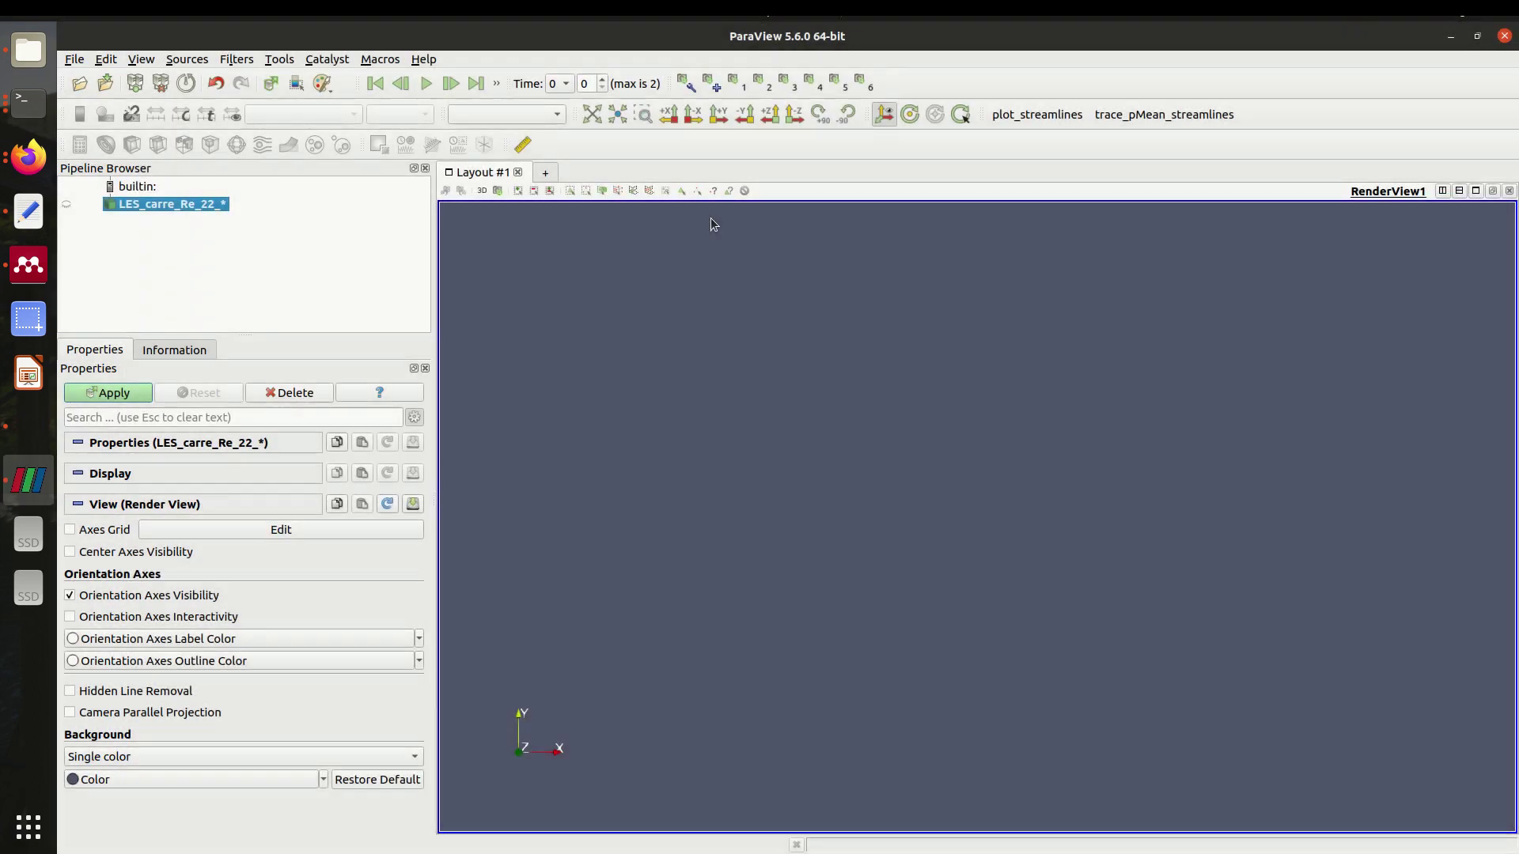
left_click(141, 394)
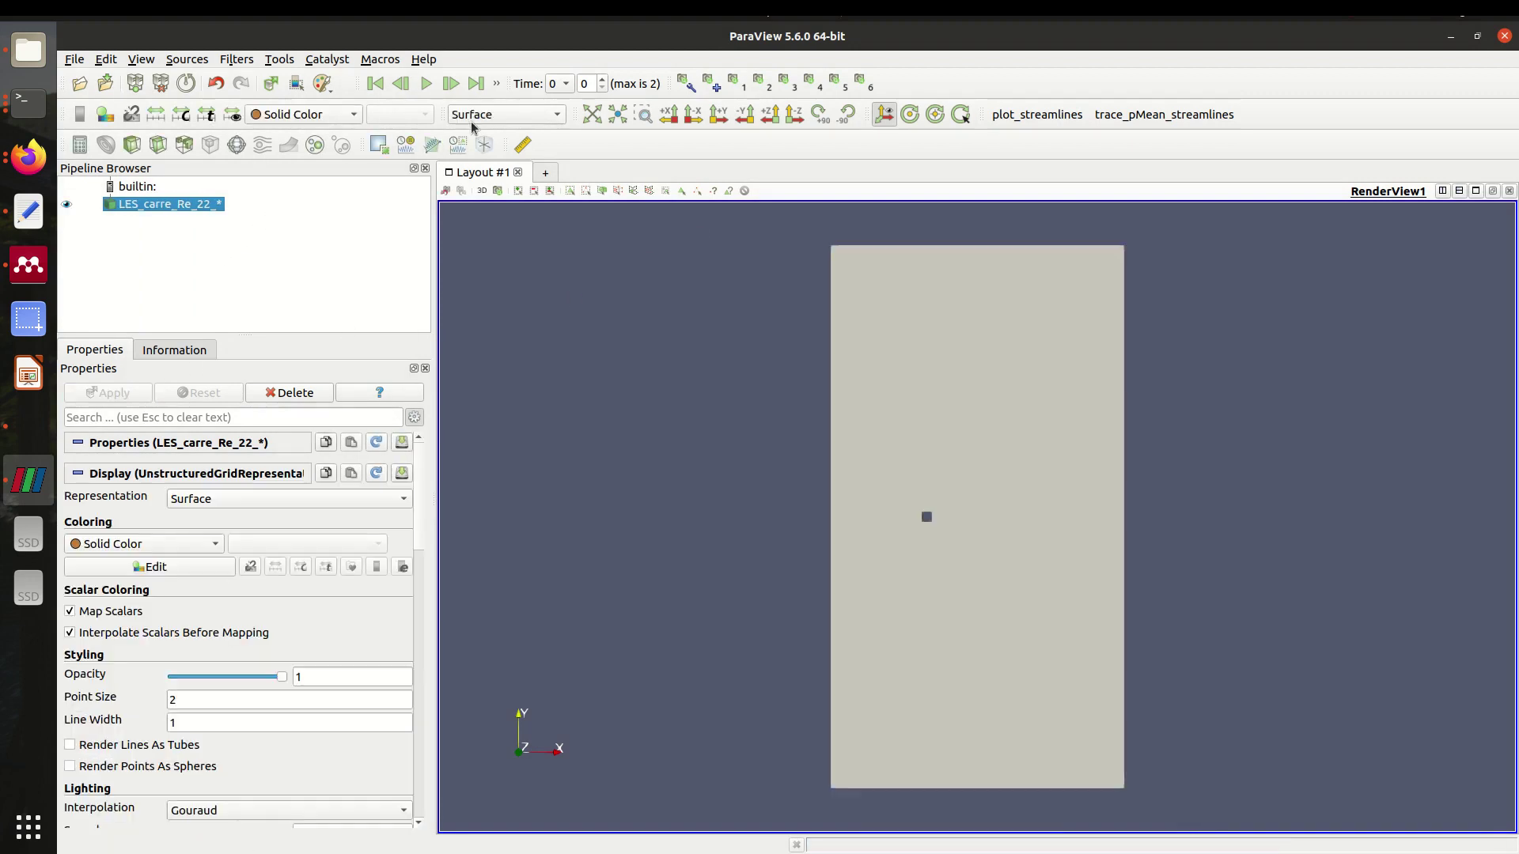
Step: Step to the next time frame and colour the surface by point array U
left_click(320, 116)
left_click(321, 234)
left_click(456, 83)
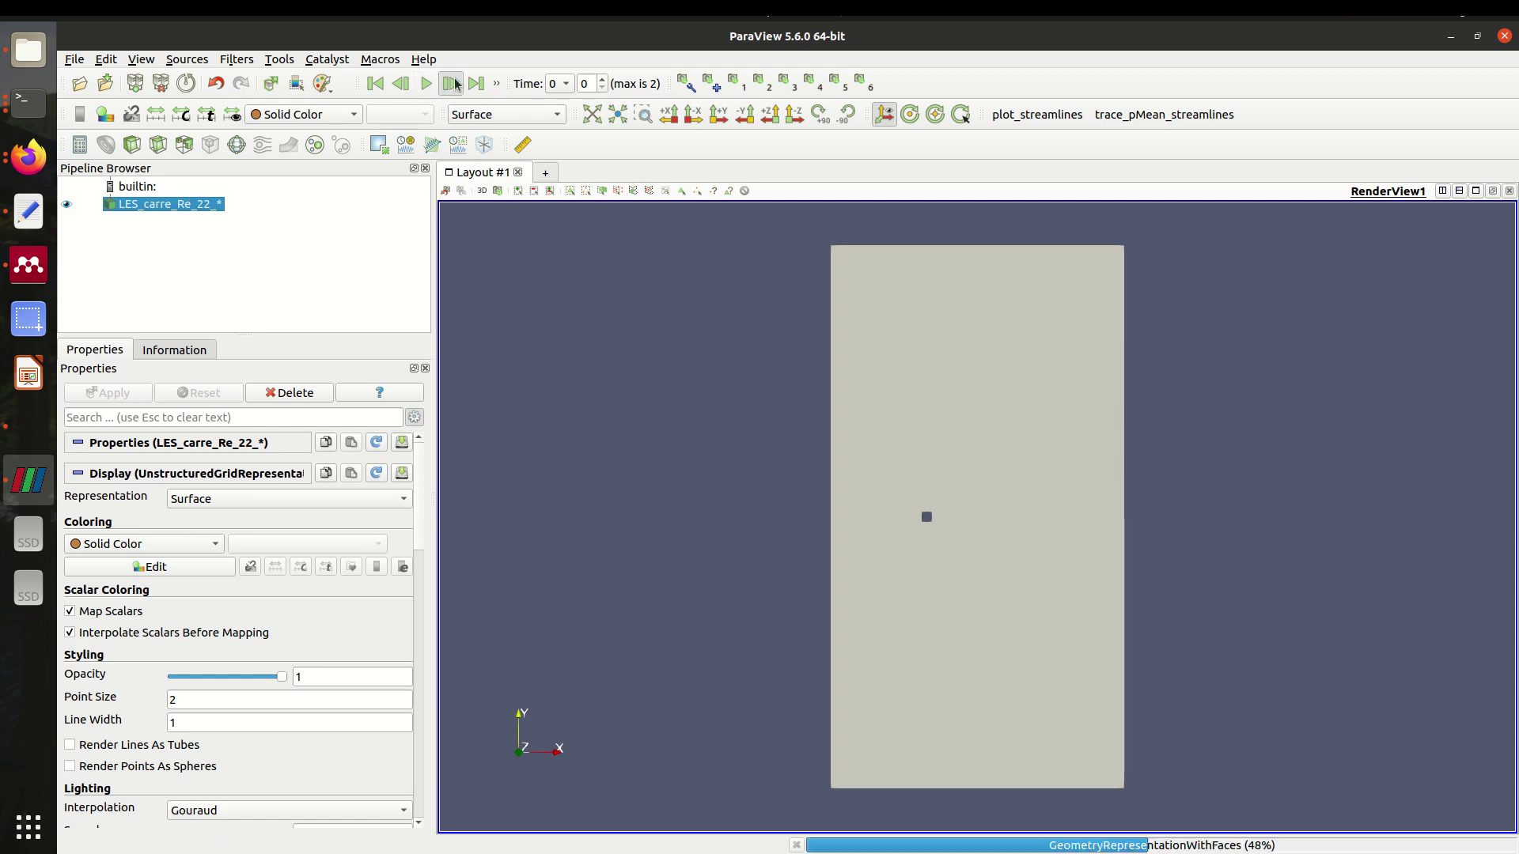
left_click(344, 115)
left_click(277, 136)
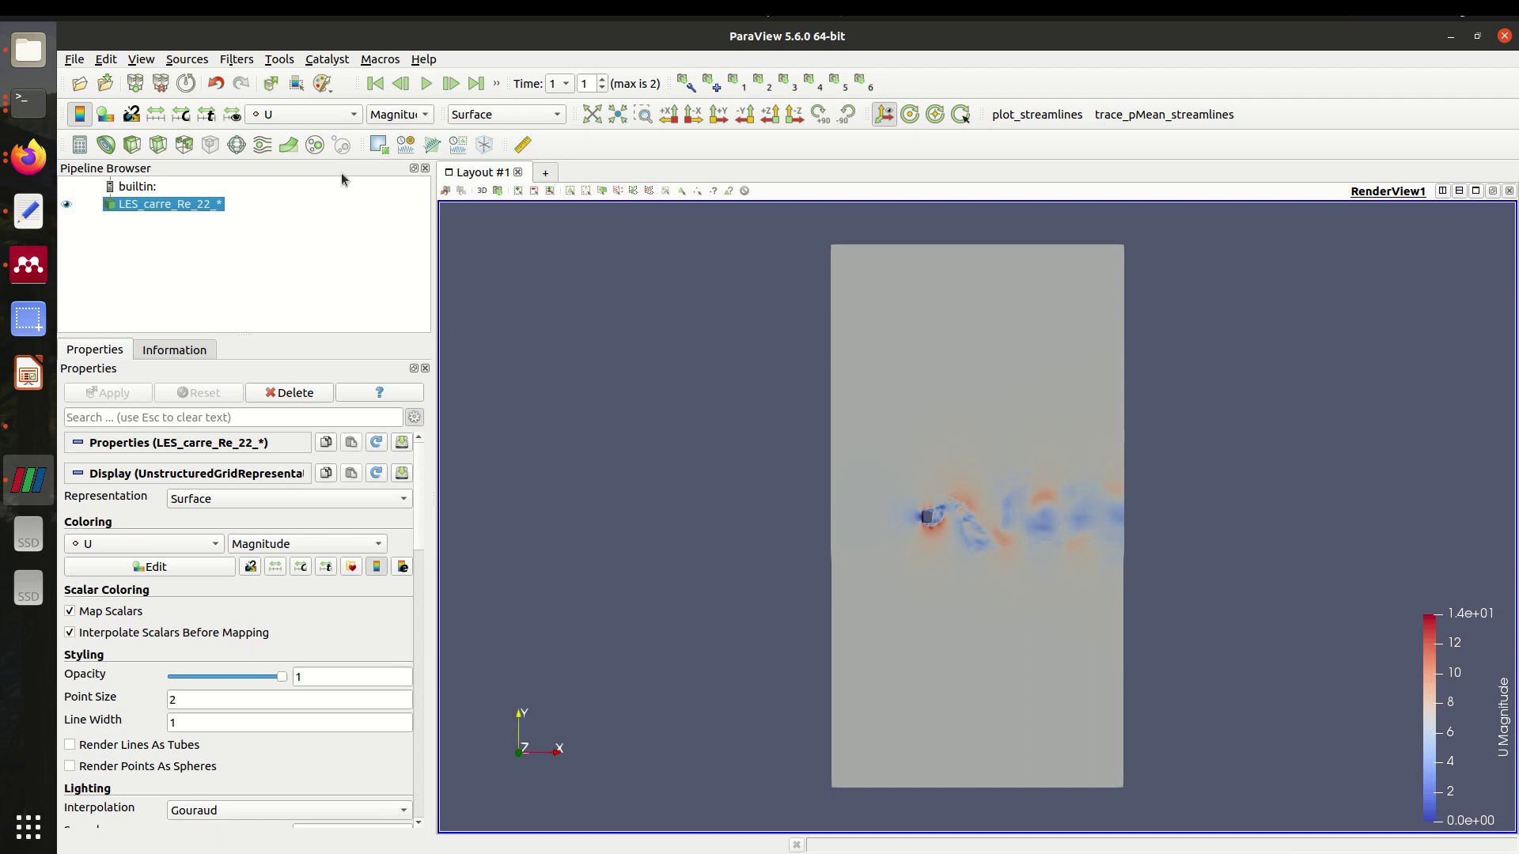
left_click(324, 115)
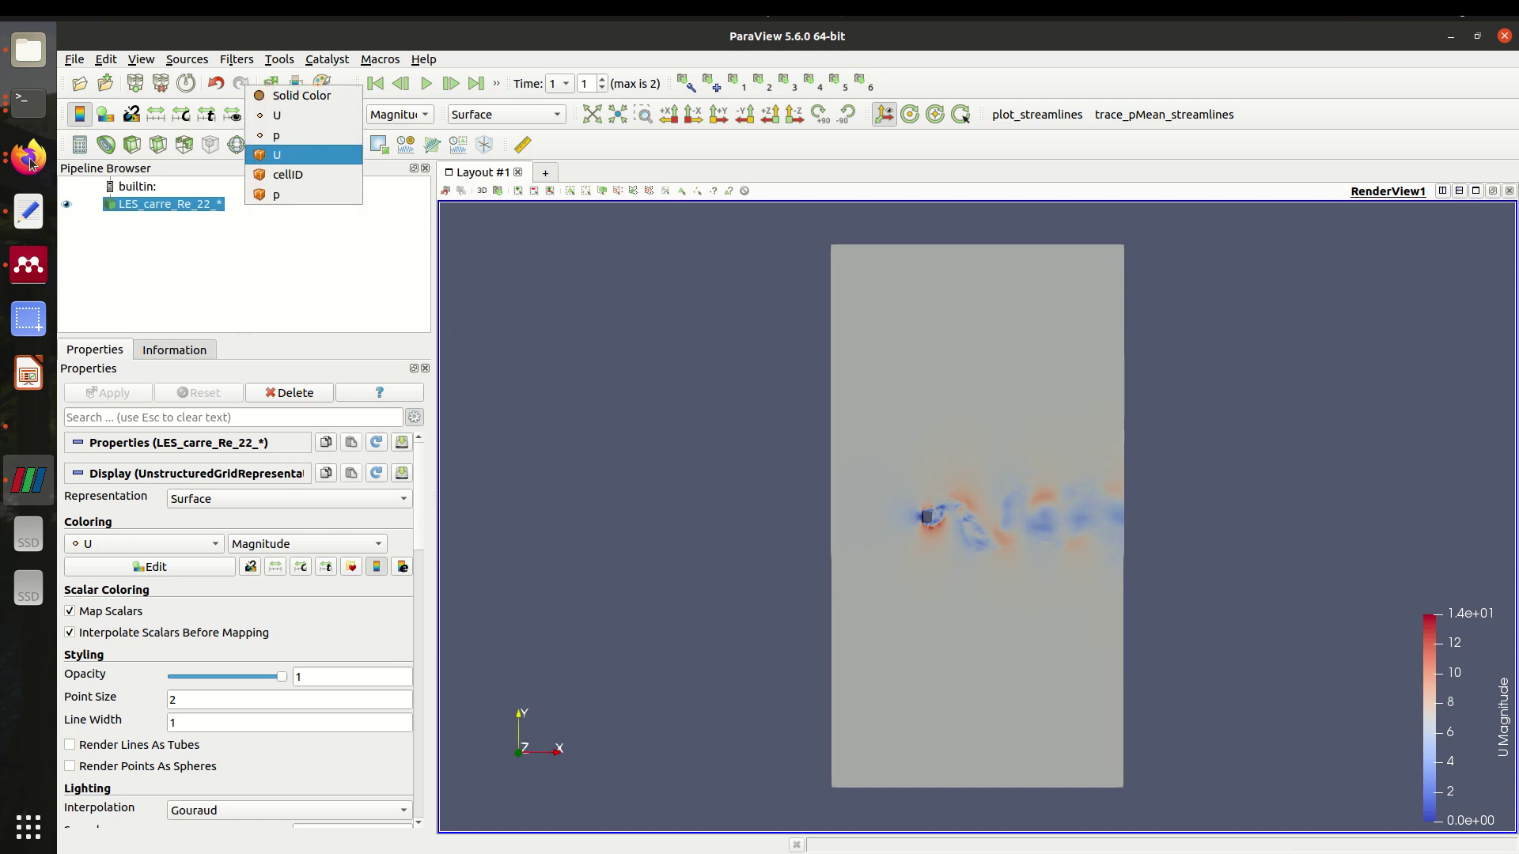
Step: Check the terminal output, advance ParaView to time step 2 of 2, then return to the foamToVTK manual in Firefox
key("alt+Tab")
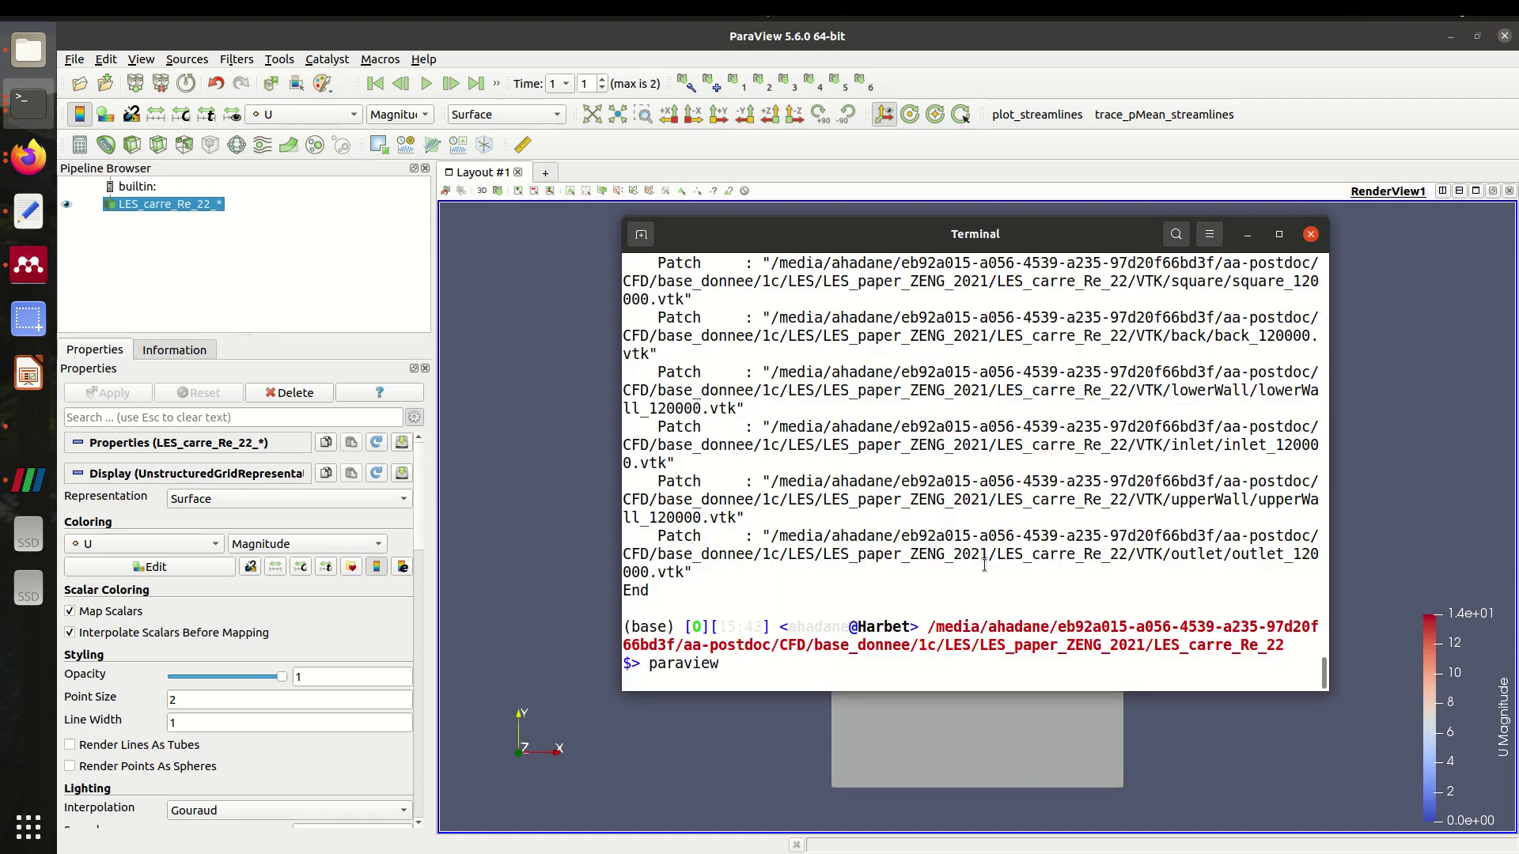
scroll(1054, 530, "up", 8)
scroll(951, 541, "up", 12)
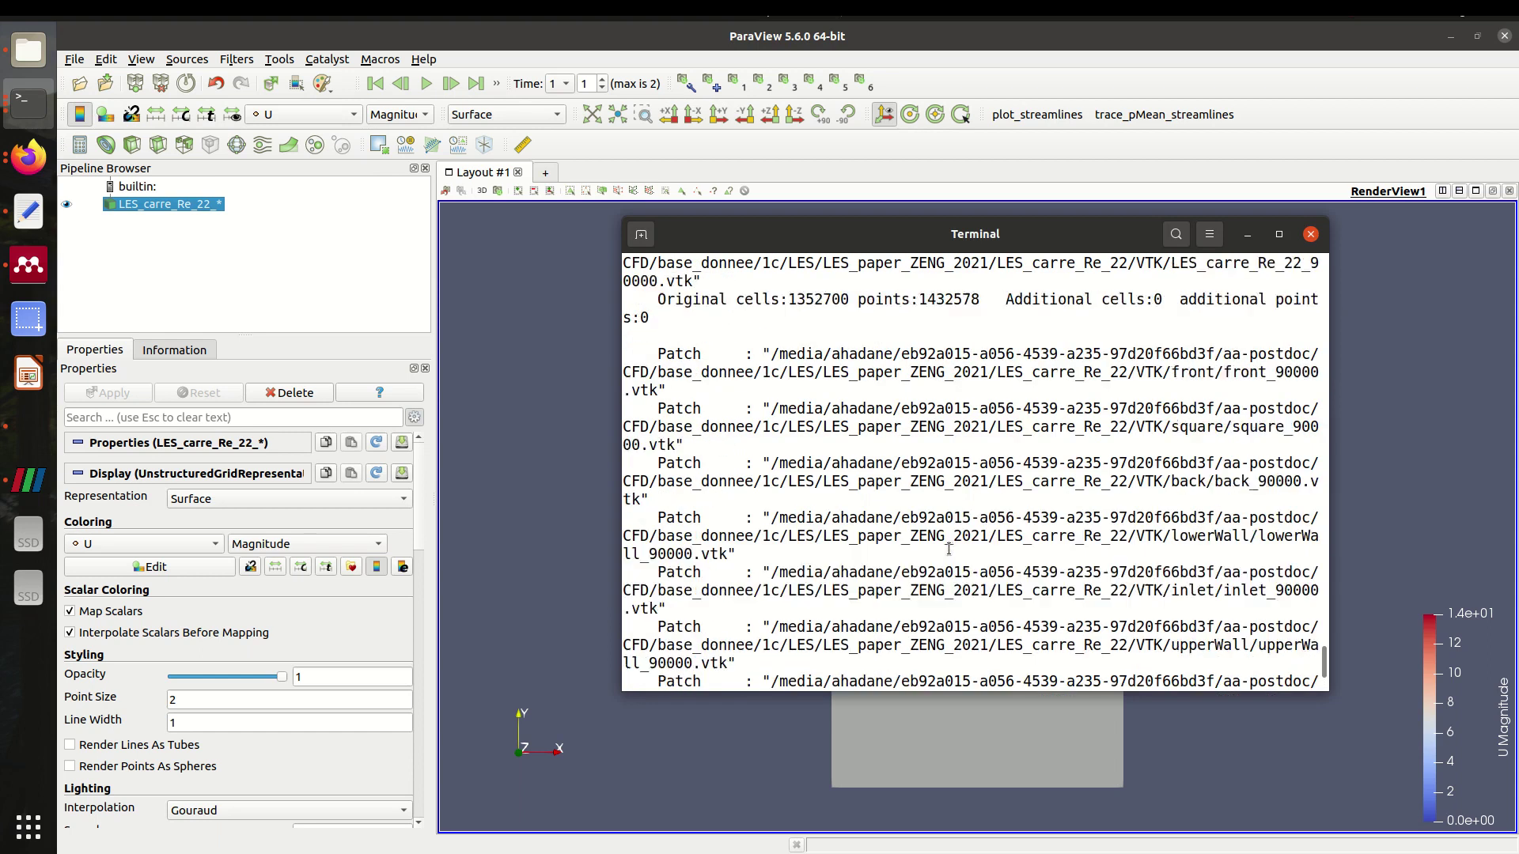
scroll(949, 548, "up", 4)
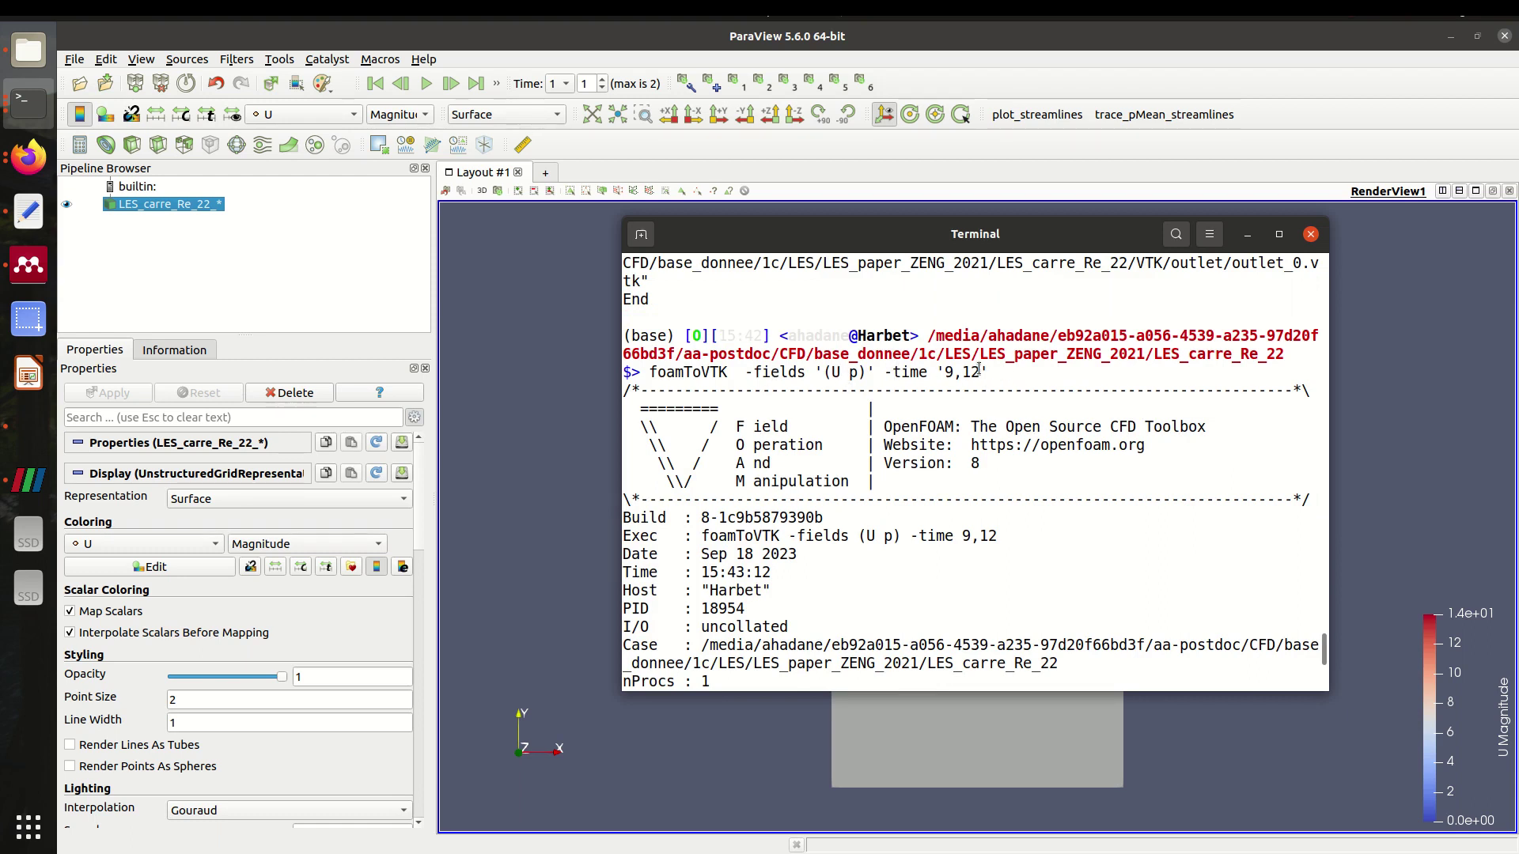
left_click(456, 87)
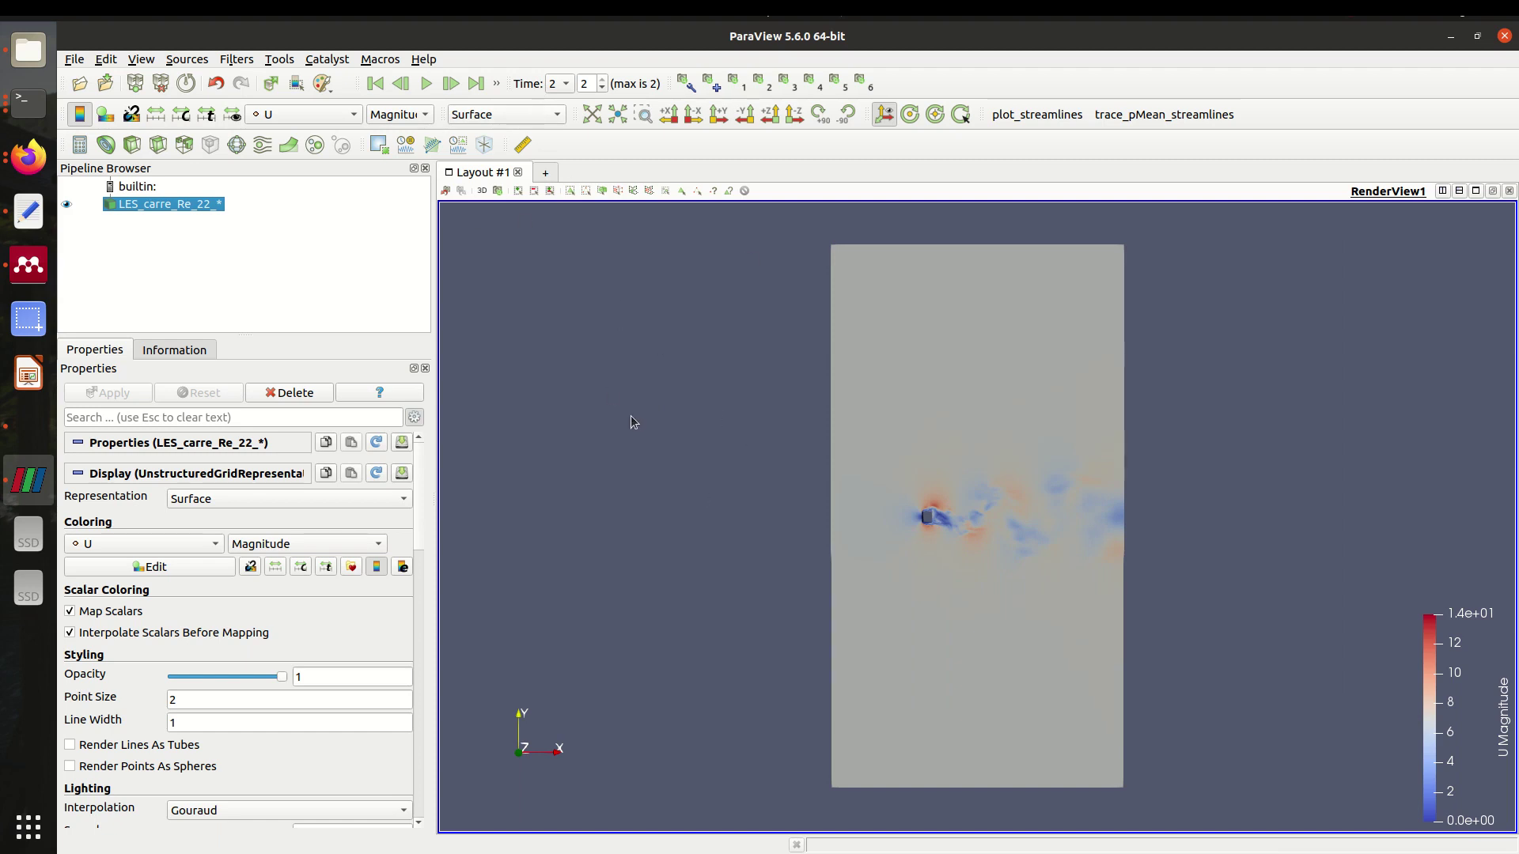
left_click(29, 101)
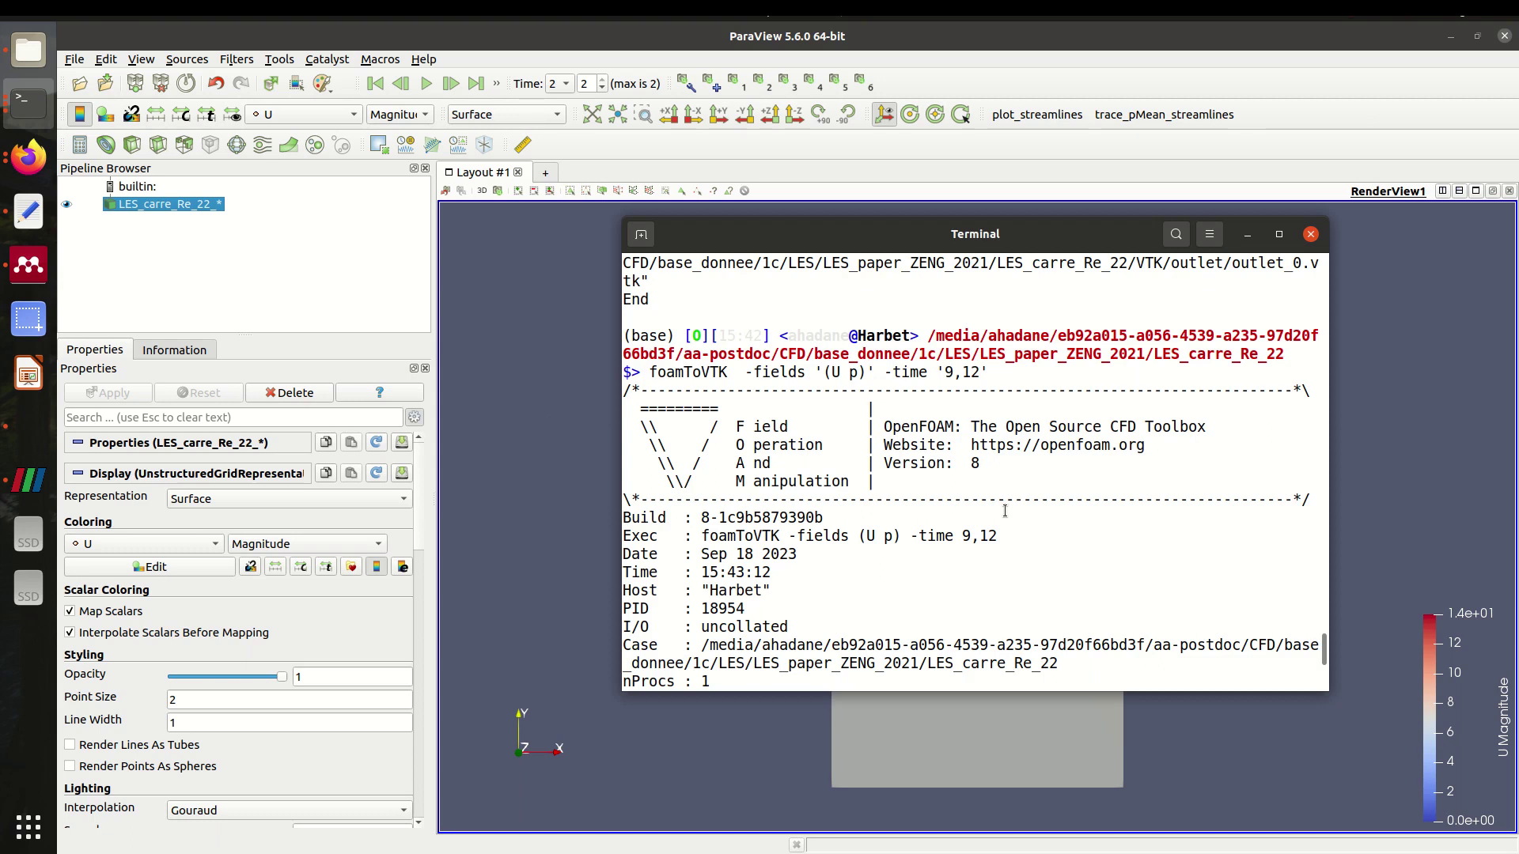
key("alt+Tab")
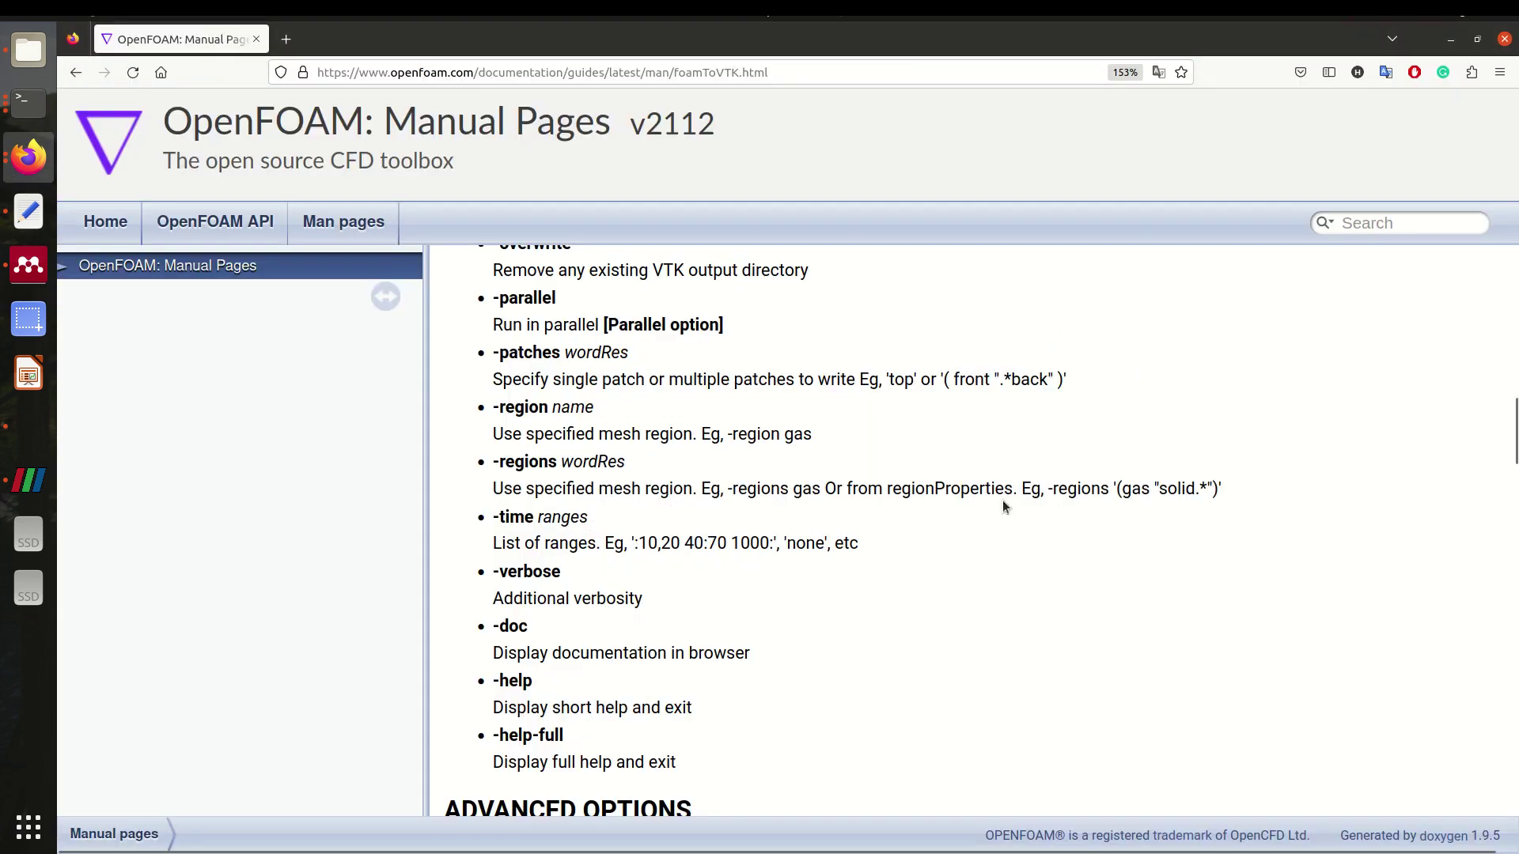
scroll(1004, 503, "down", 4)
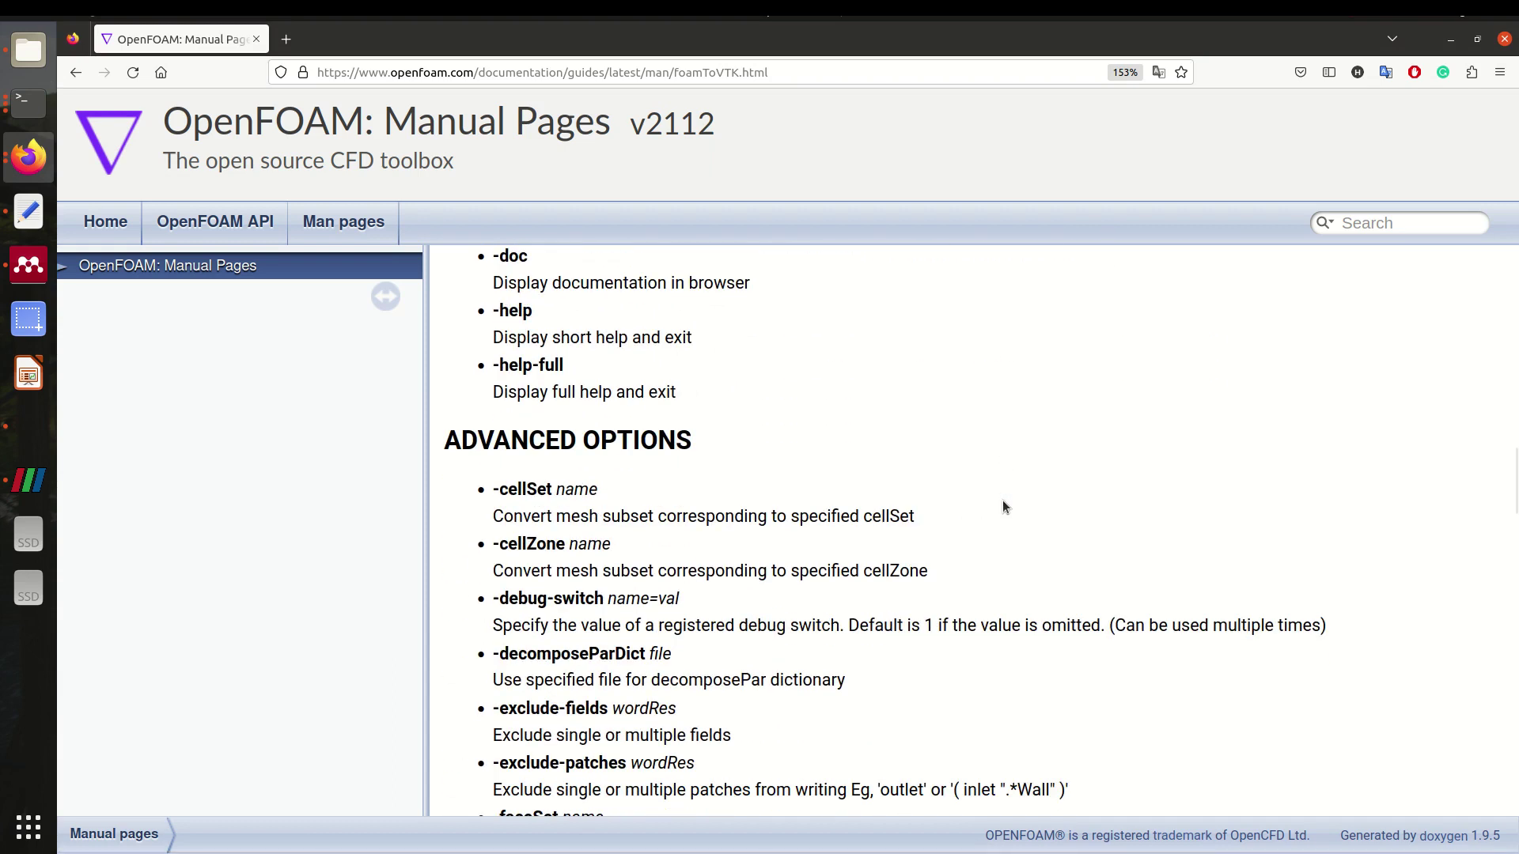
scroll(1003, 506, "down", 1)
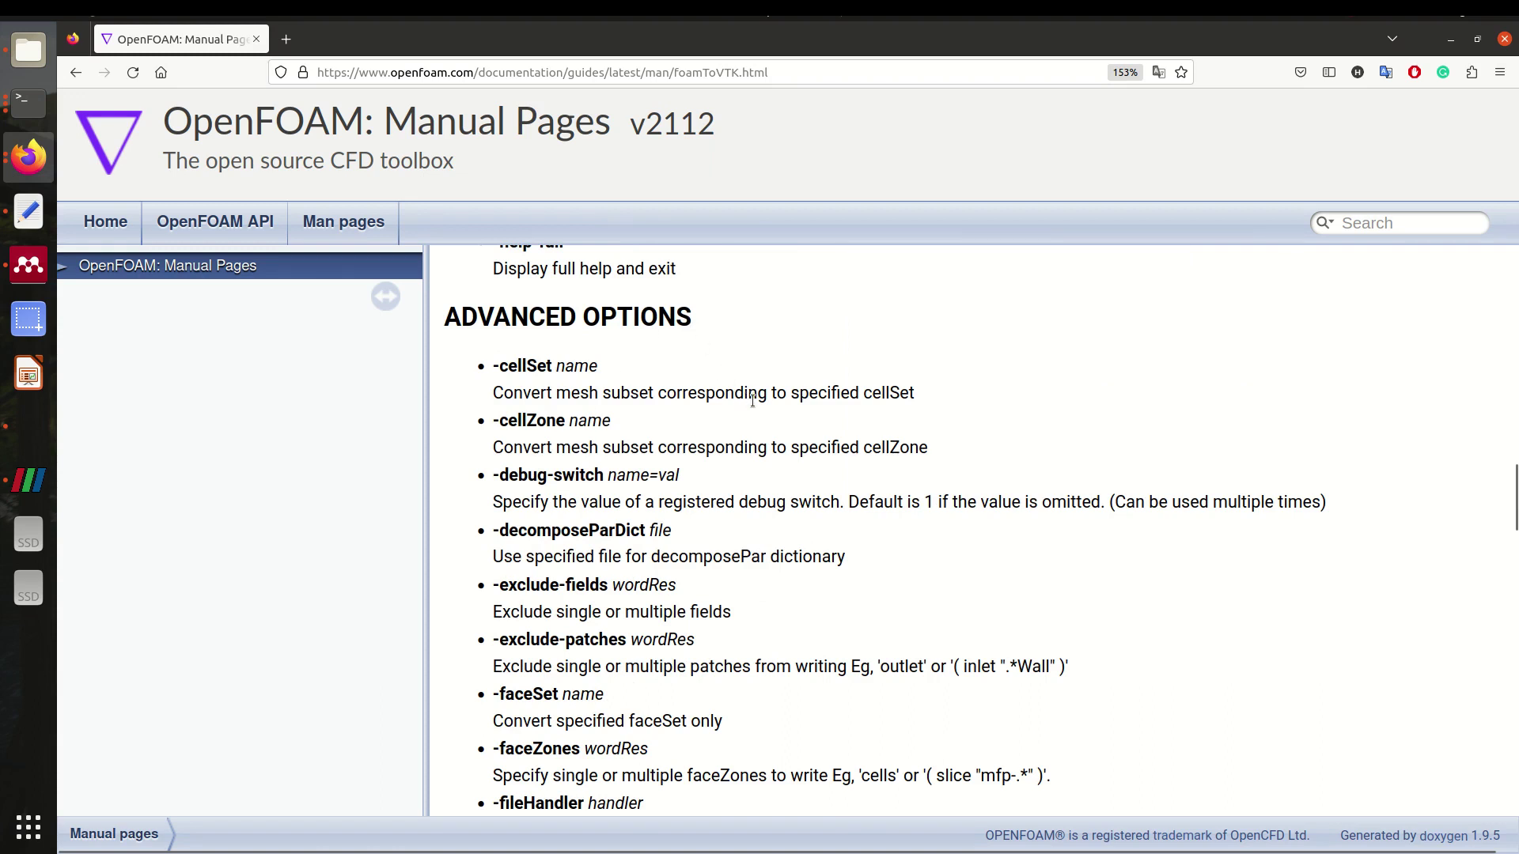
scroll(763, 408, "down", 5)
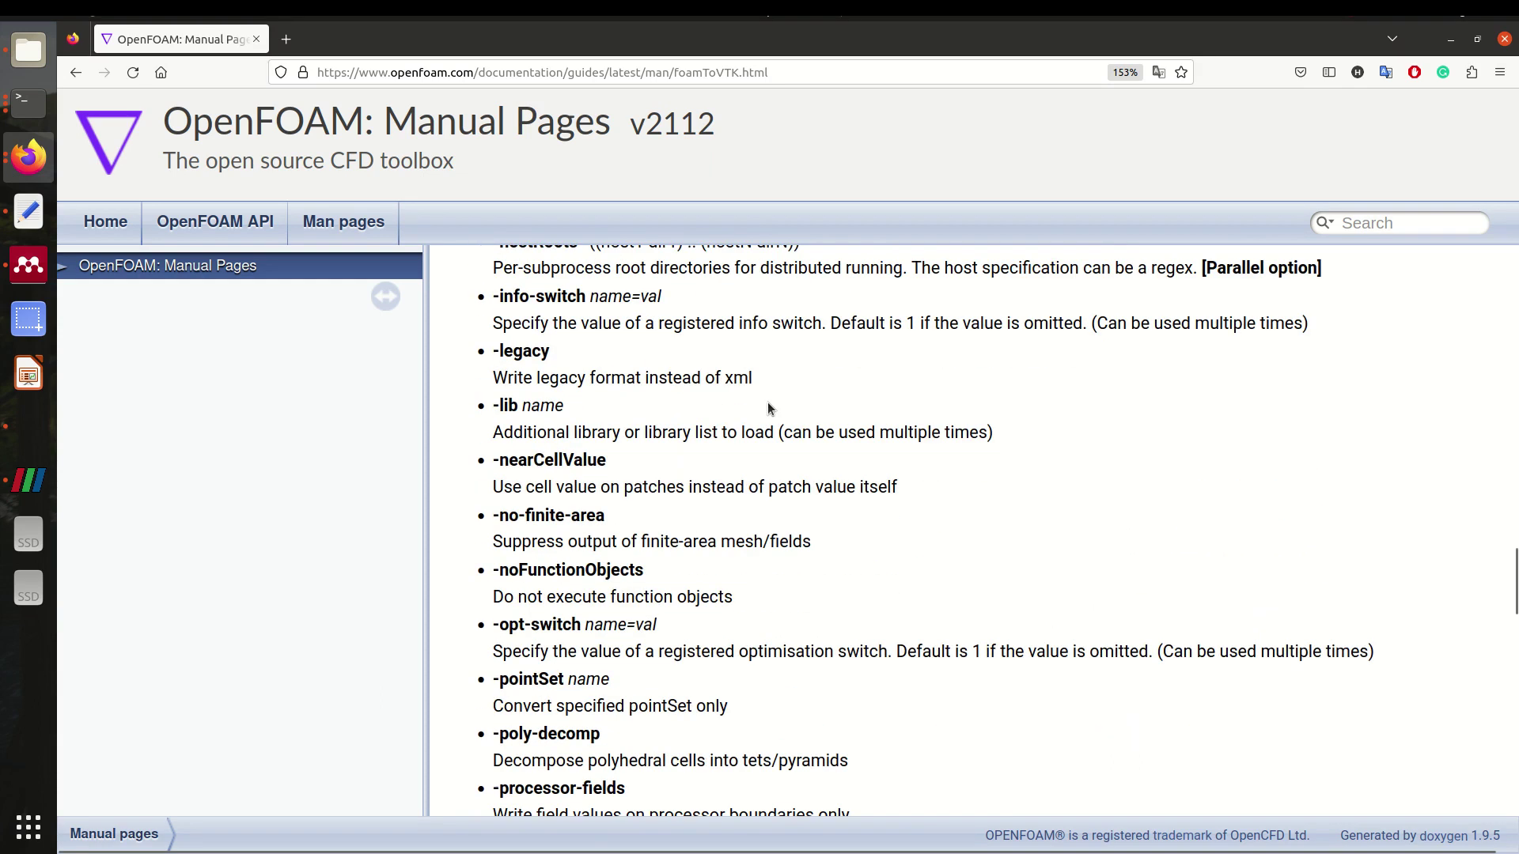